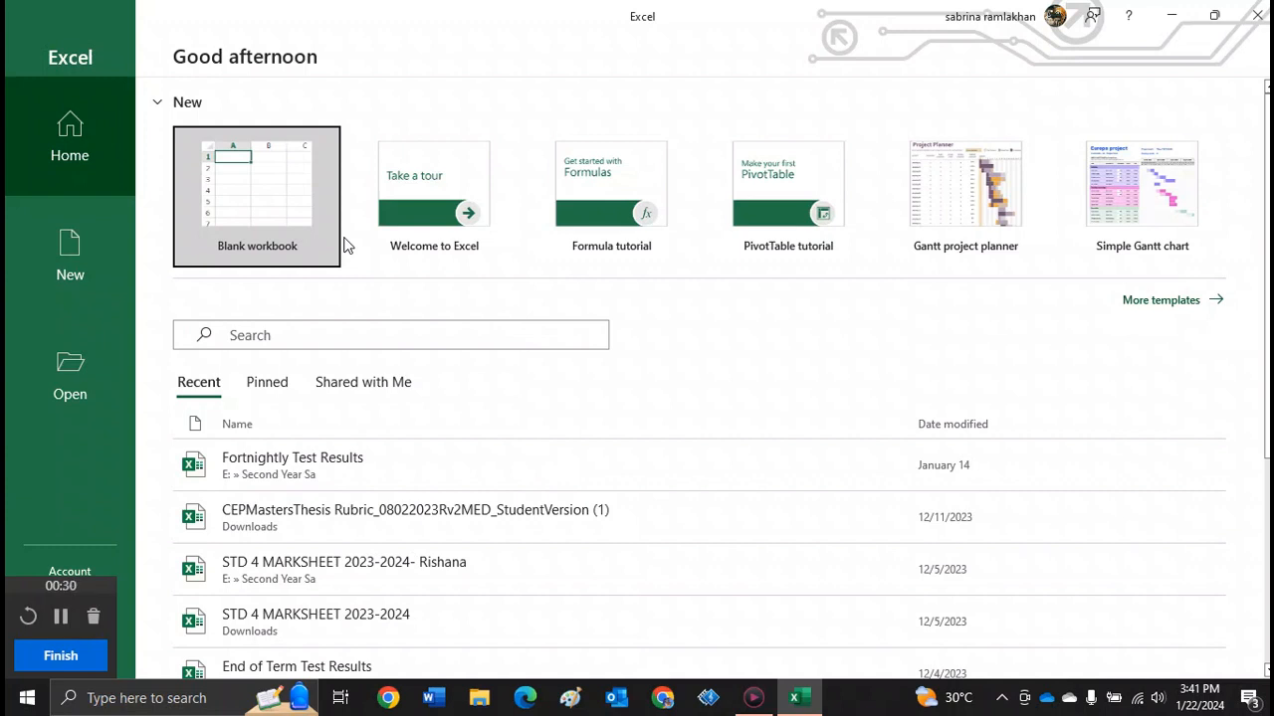
# - Create a blank workbook and rename its first sheet "Master Sheet"
pyautogui.click(257, 243)
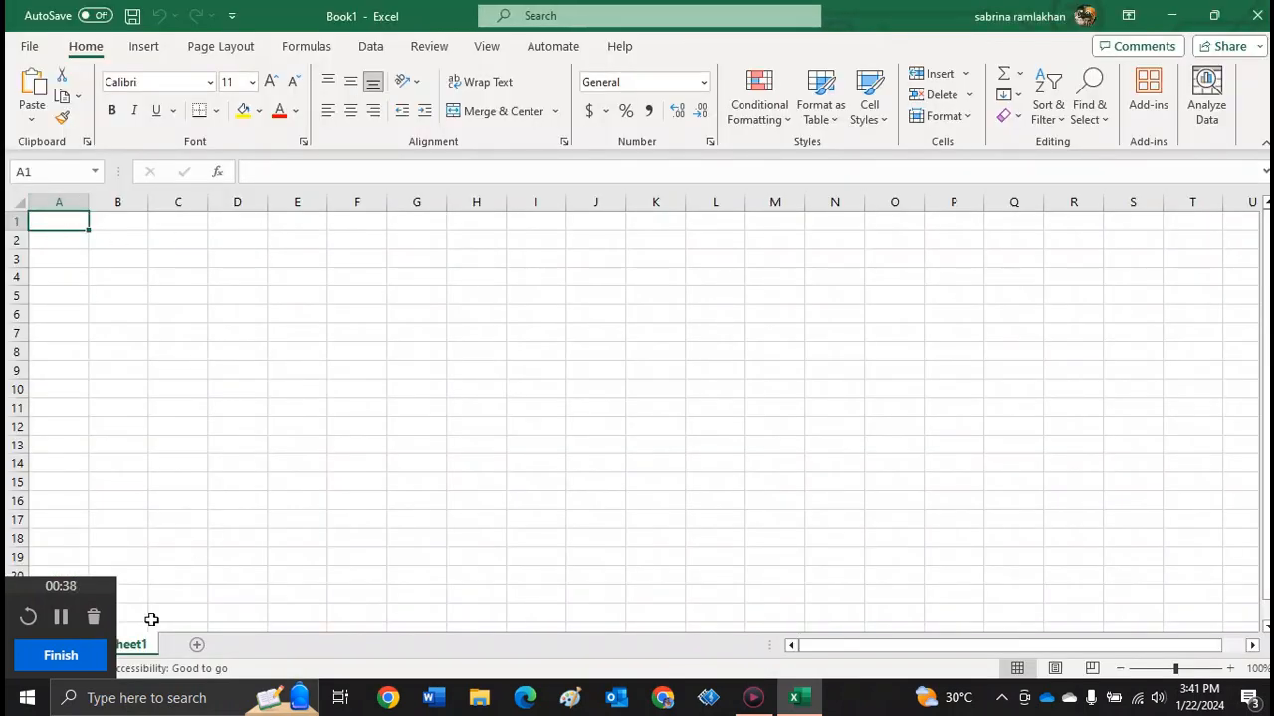
pyautogui.doubleClick(147, 649)
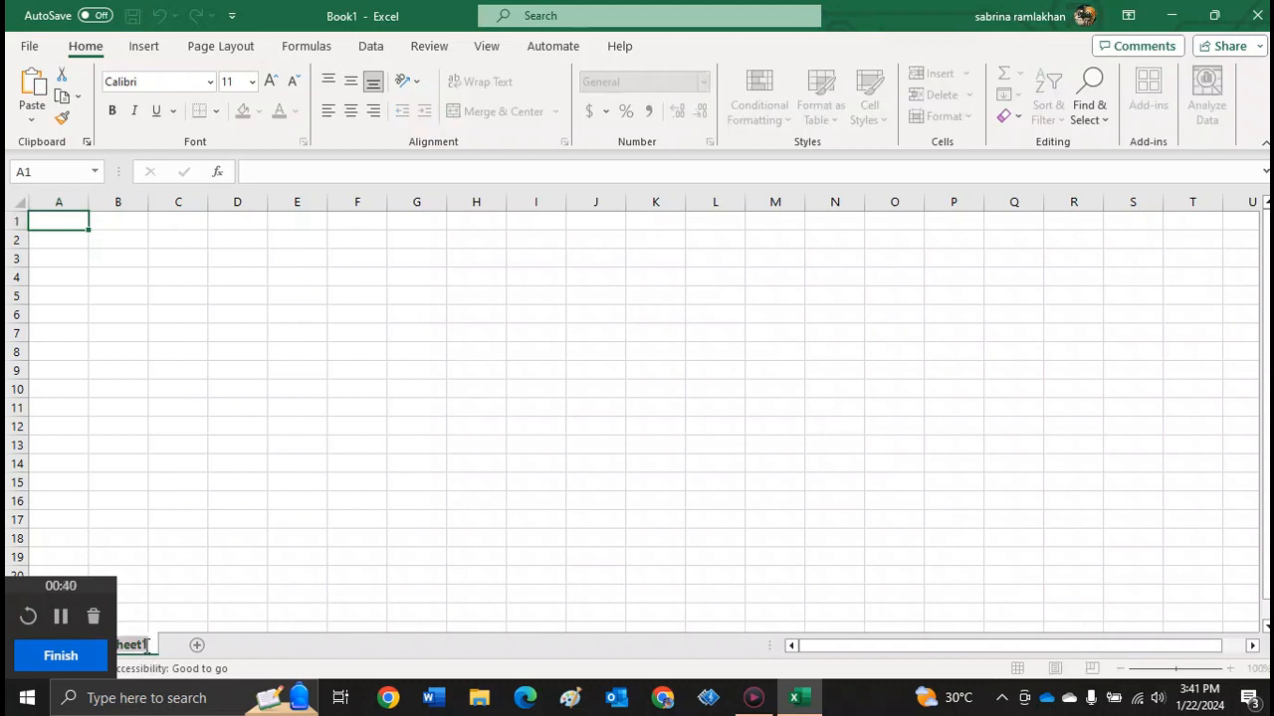
pyautogui.write('Master')
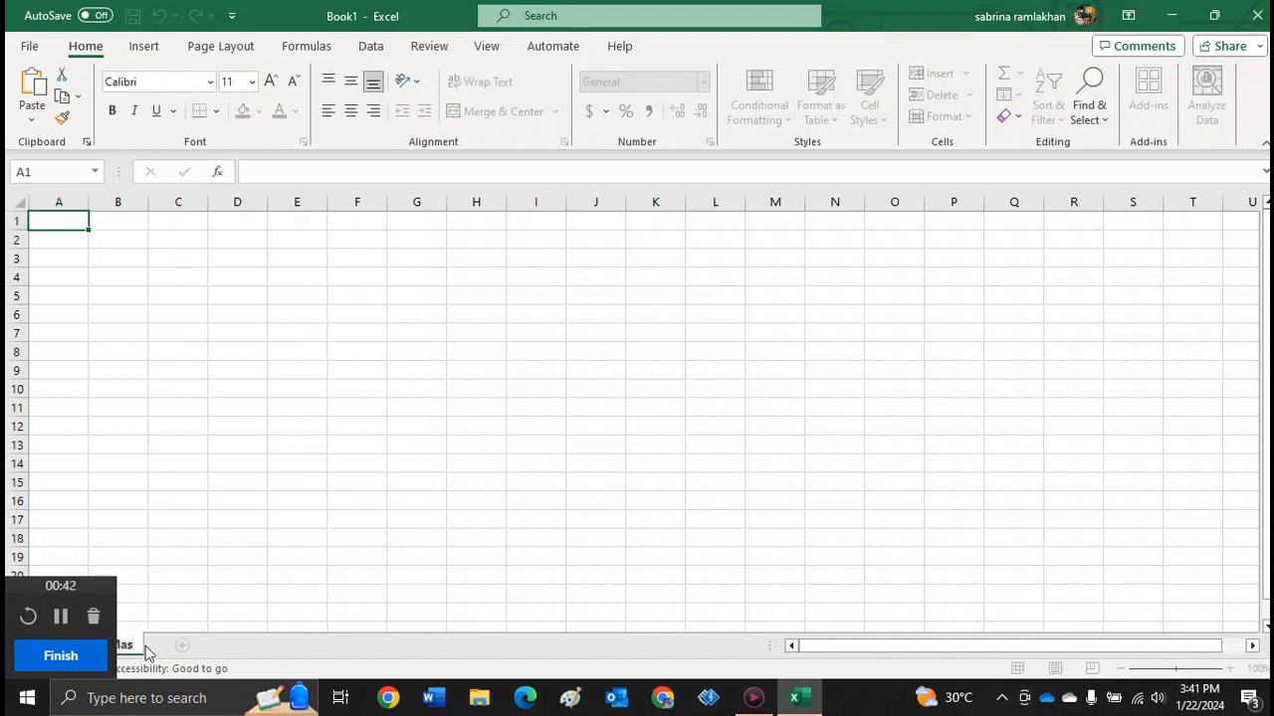
pyautogui.write(' Sheet')
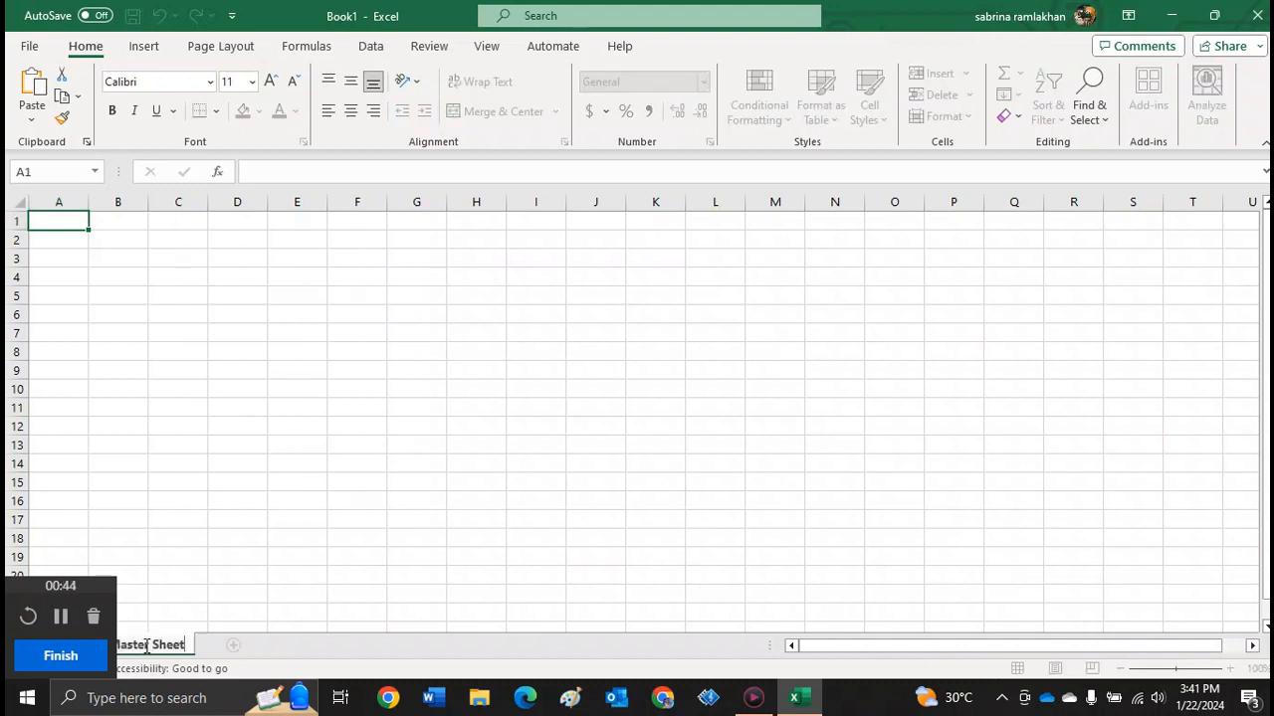
# - Widen column A to about twice its width and enter the header "Student Name" in A2
pyautogui.click(81, 240)
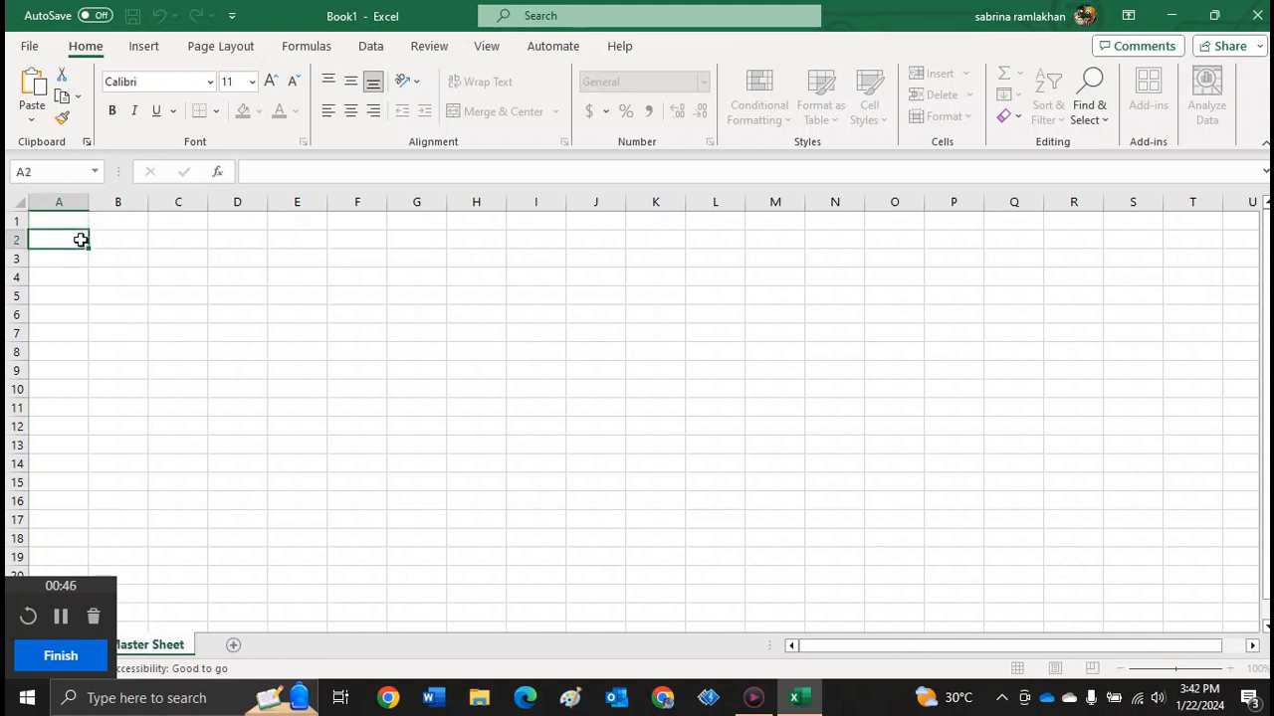
pyautogui.moveTo(89, 196); pyautogui.dragTo(147, 195)
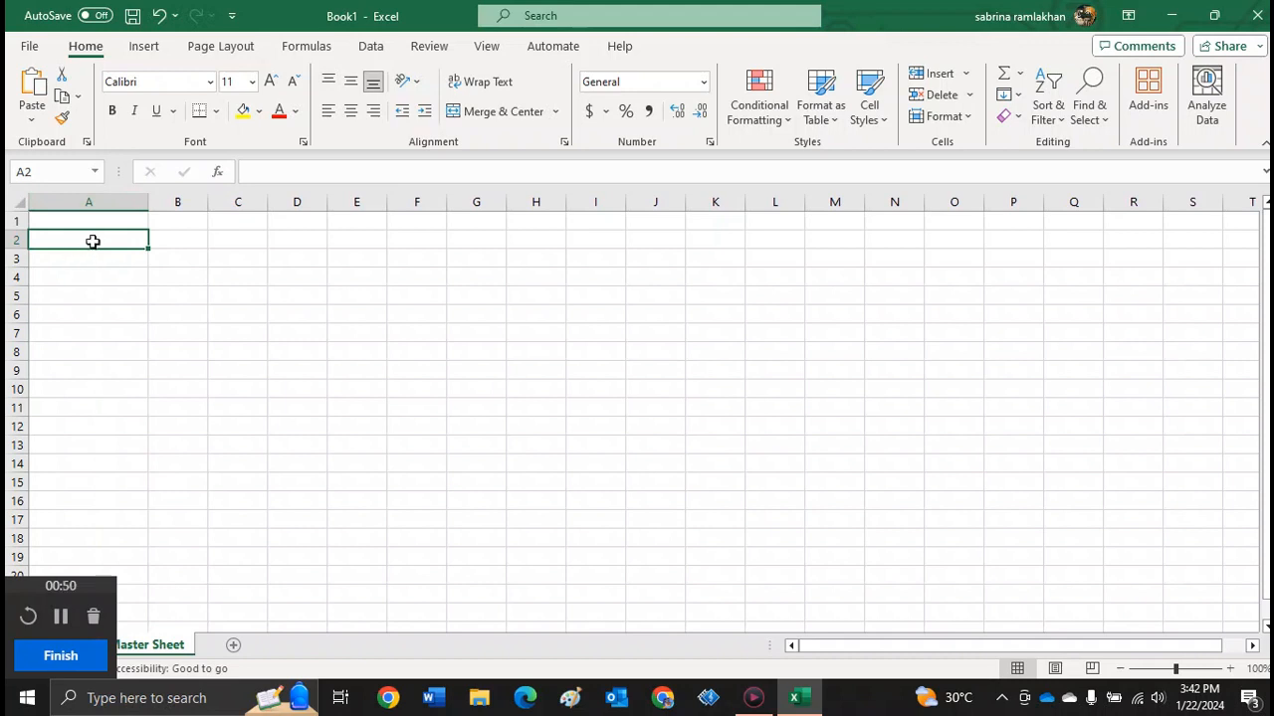
pyautogui.write('Student')
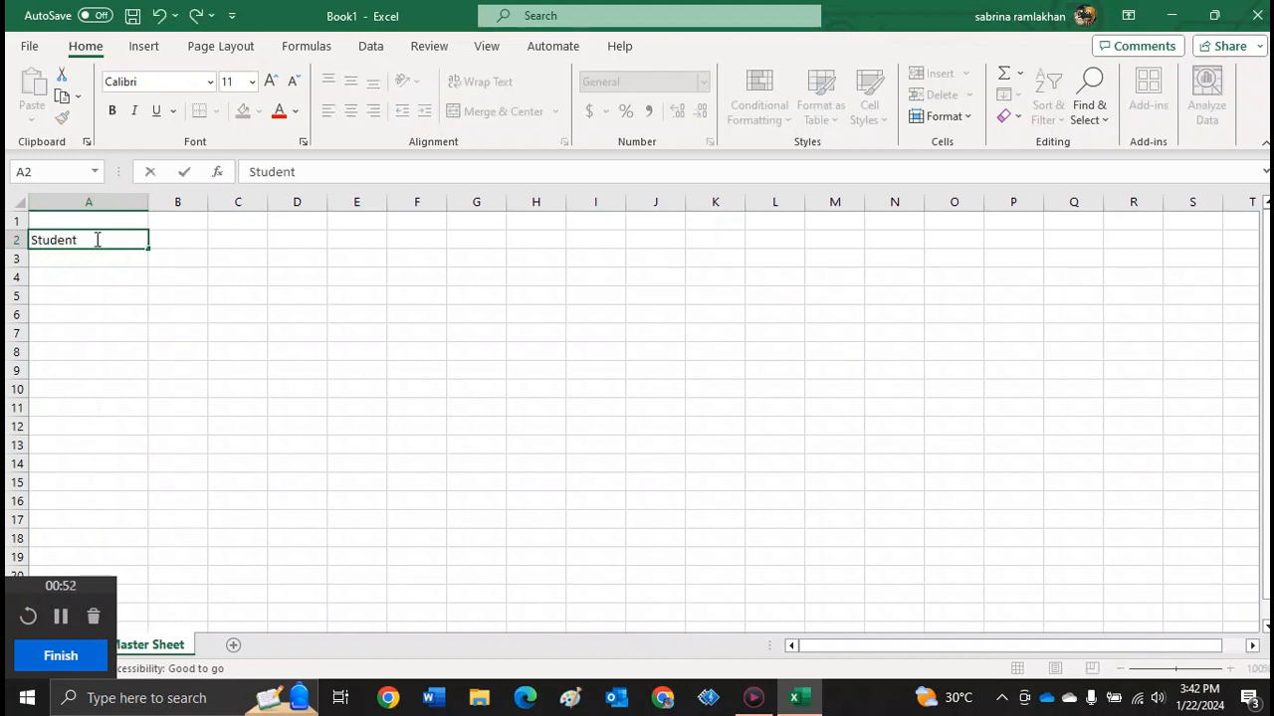
pyautogui.write(' Name')
# - Merge and center cells A1 through L1 and enter the title "Class Name" in the merged cell
pyautogui.click(124, 220)
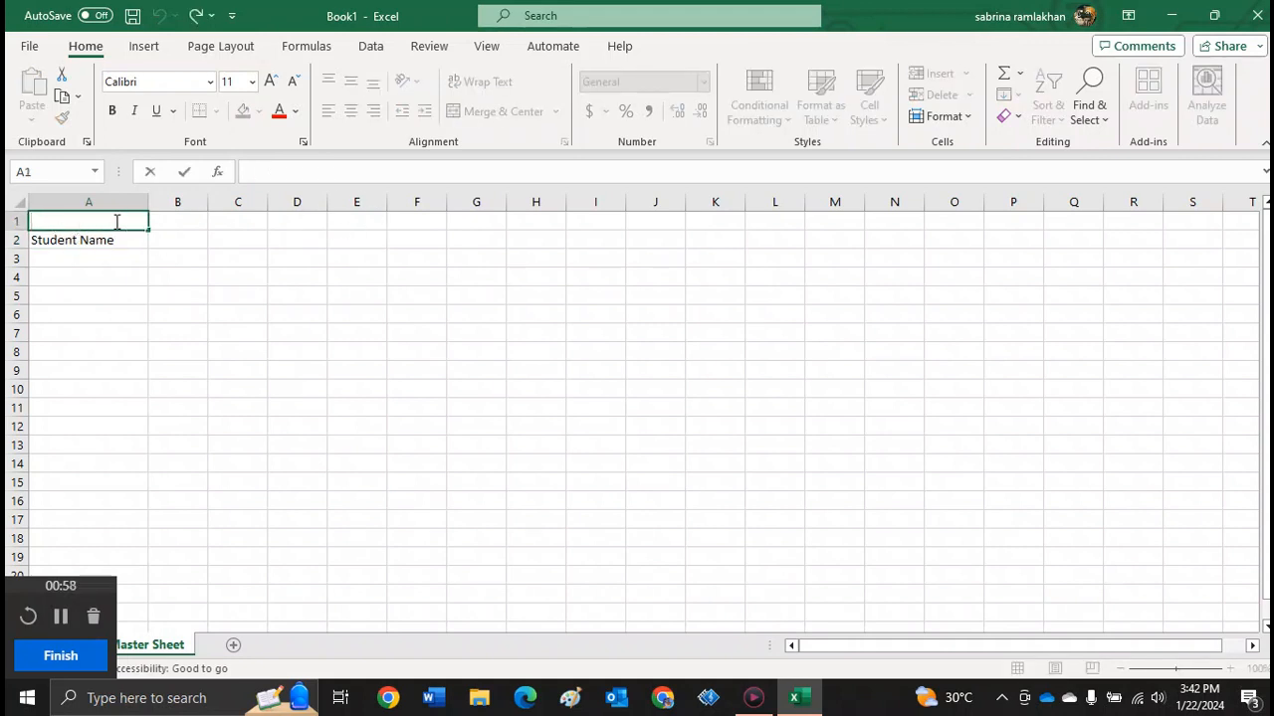
pyautogui.moveTo(149, 230); pyautogui.dragTo(788, 219)
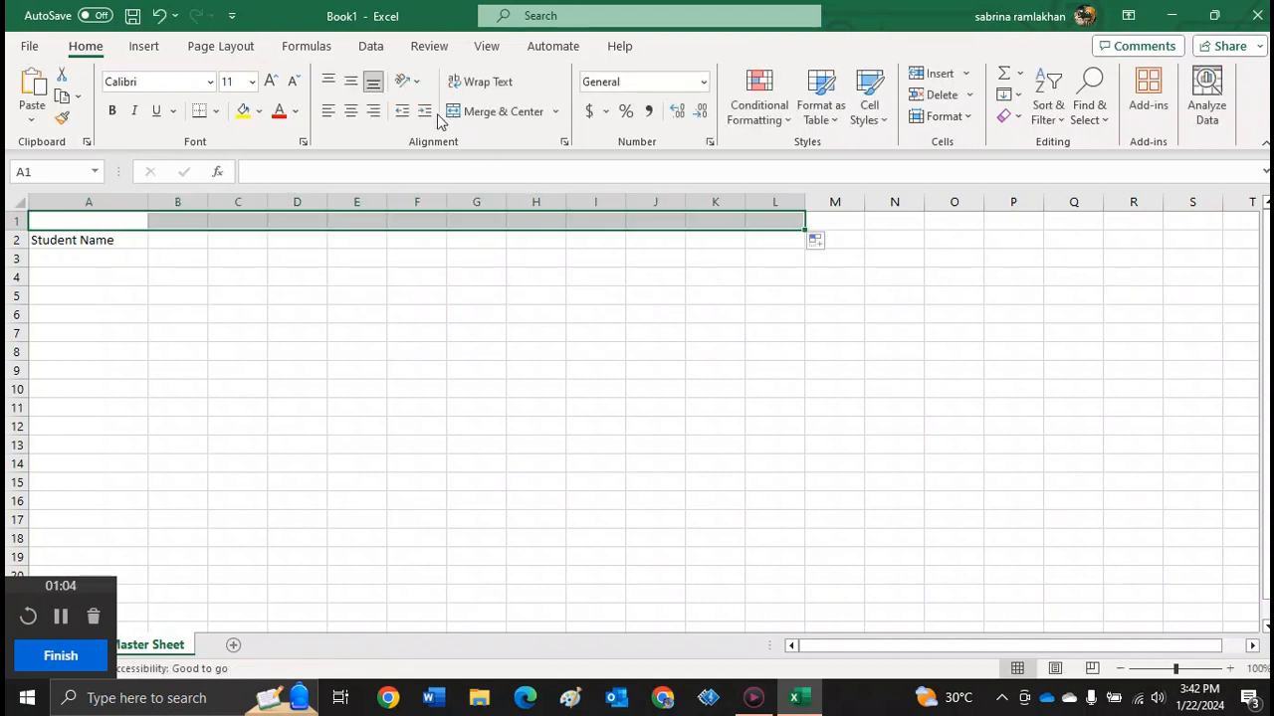
pyautogui.click(503, 113)
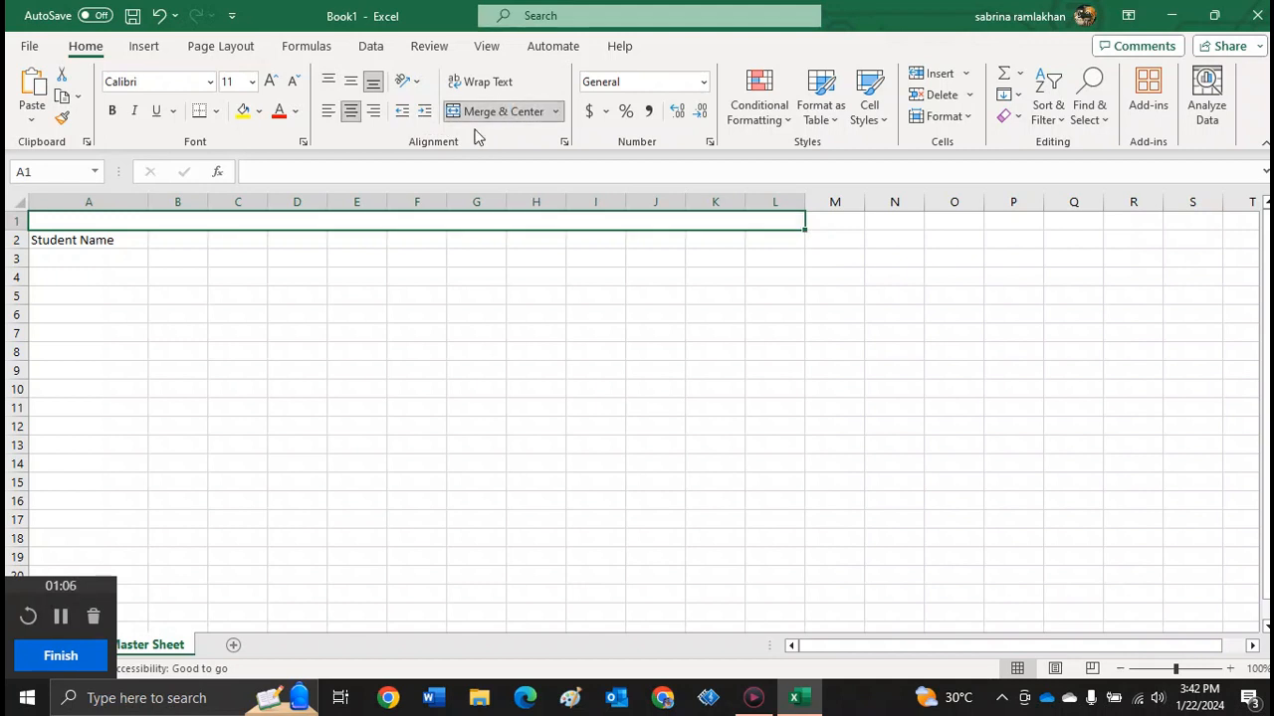
pyautogui.doubleClick(388, 225)
pyautogui.write('Class Name')
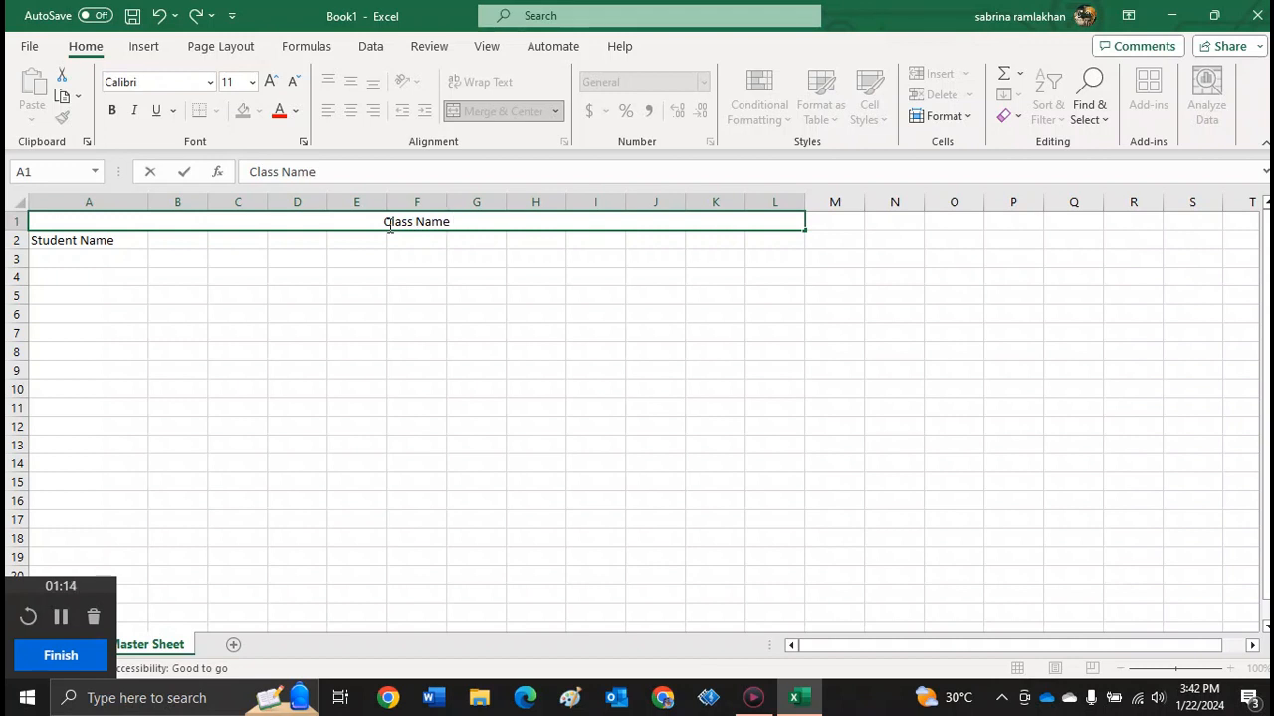
# - Fill A3 through A7 with the sample students Cinderella, Jasmine, Pocahontas, Mulan and Tiana, one per row
pyautogui.click(91, 259)
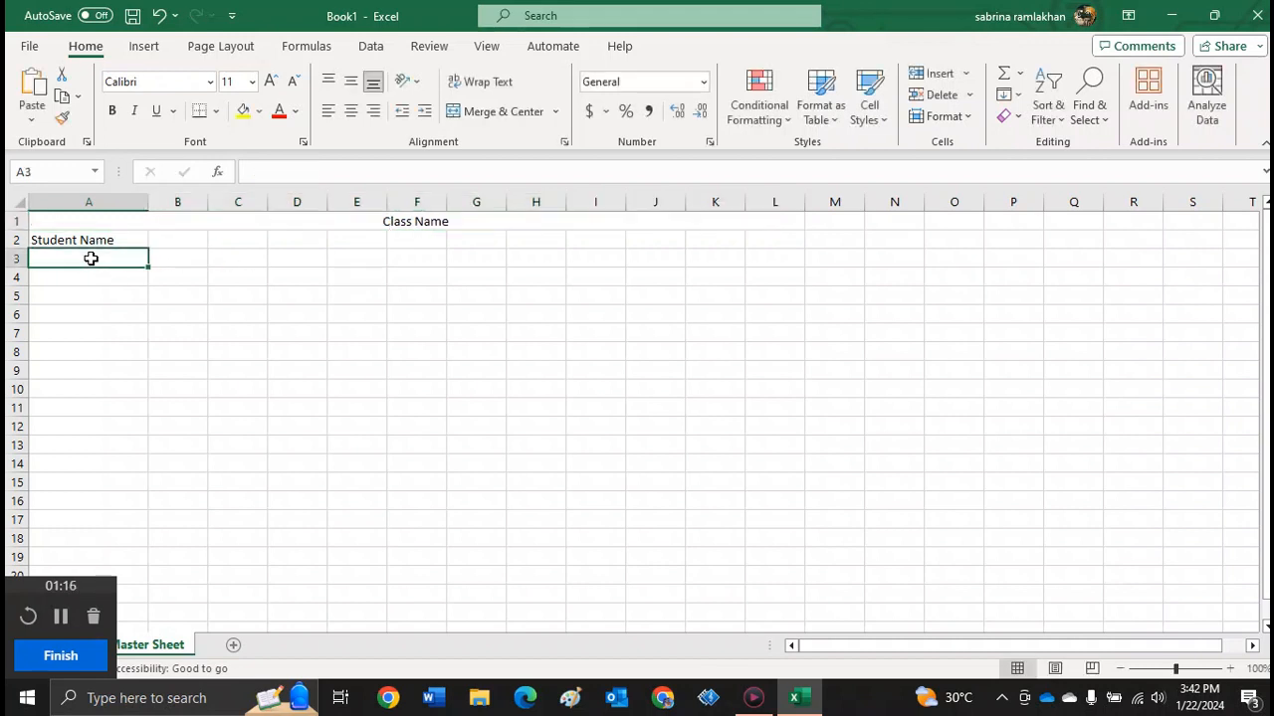
pyautogui.write('Cinderella')
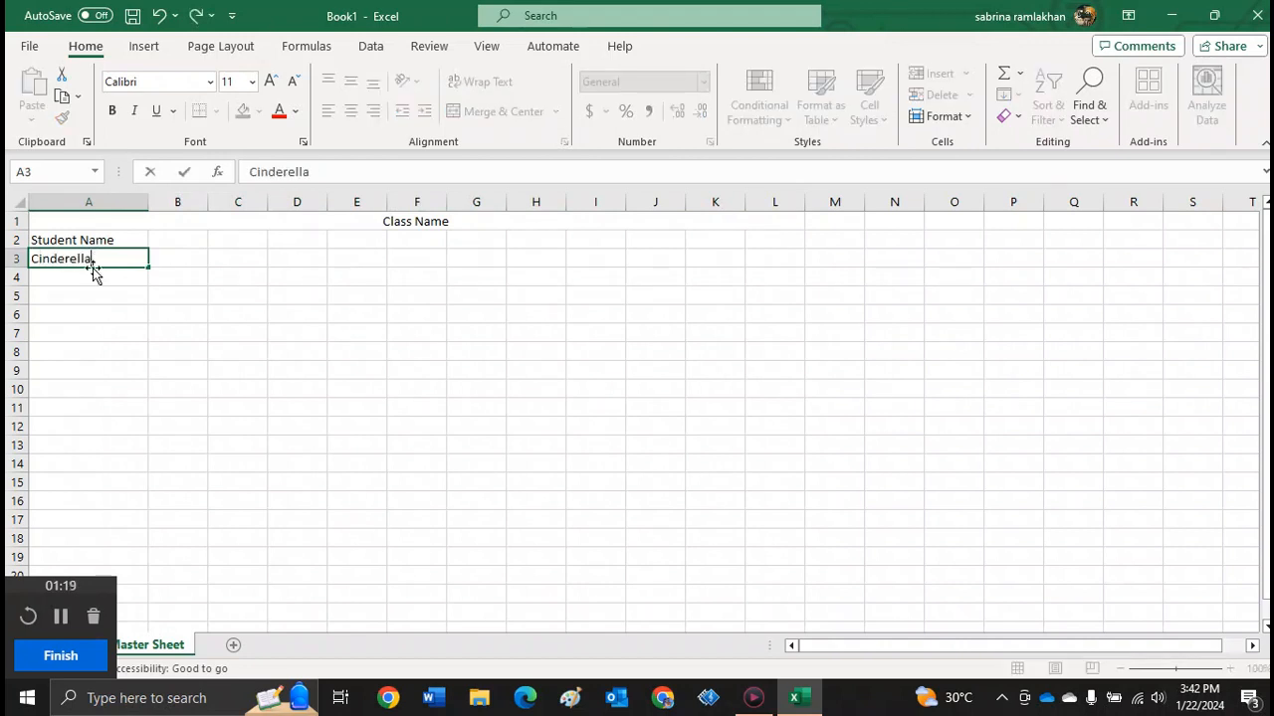
pyautogui.click(92, 277)
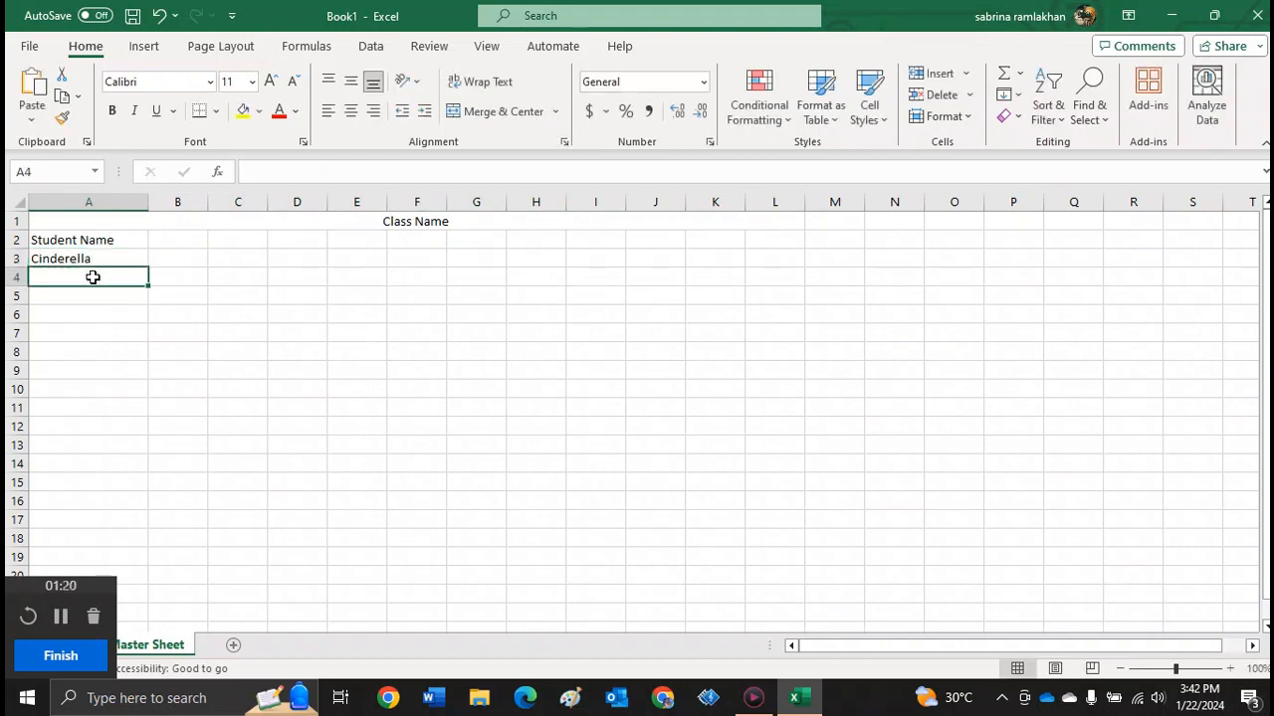
pyautogui.write('Jasmine')
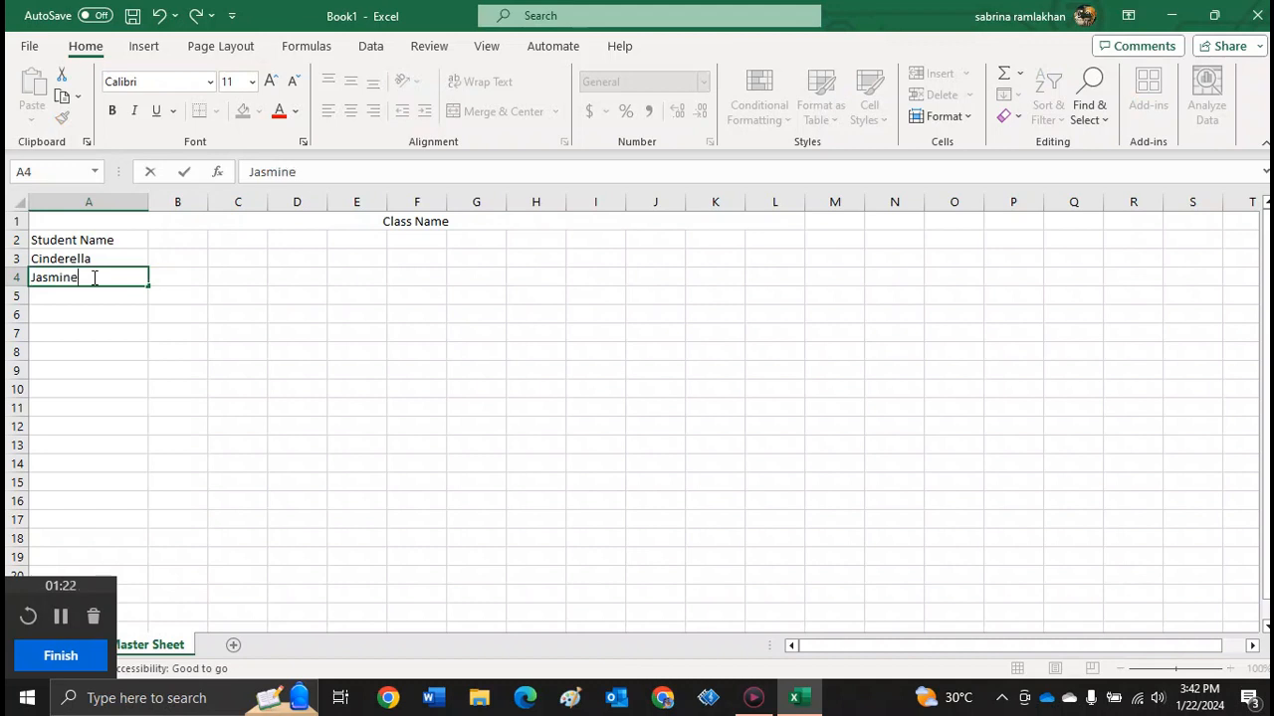
pyautogui.click(93, 298)
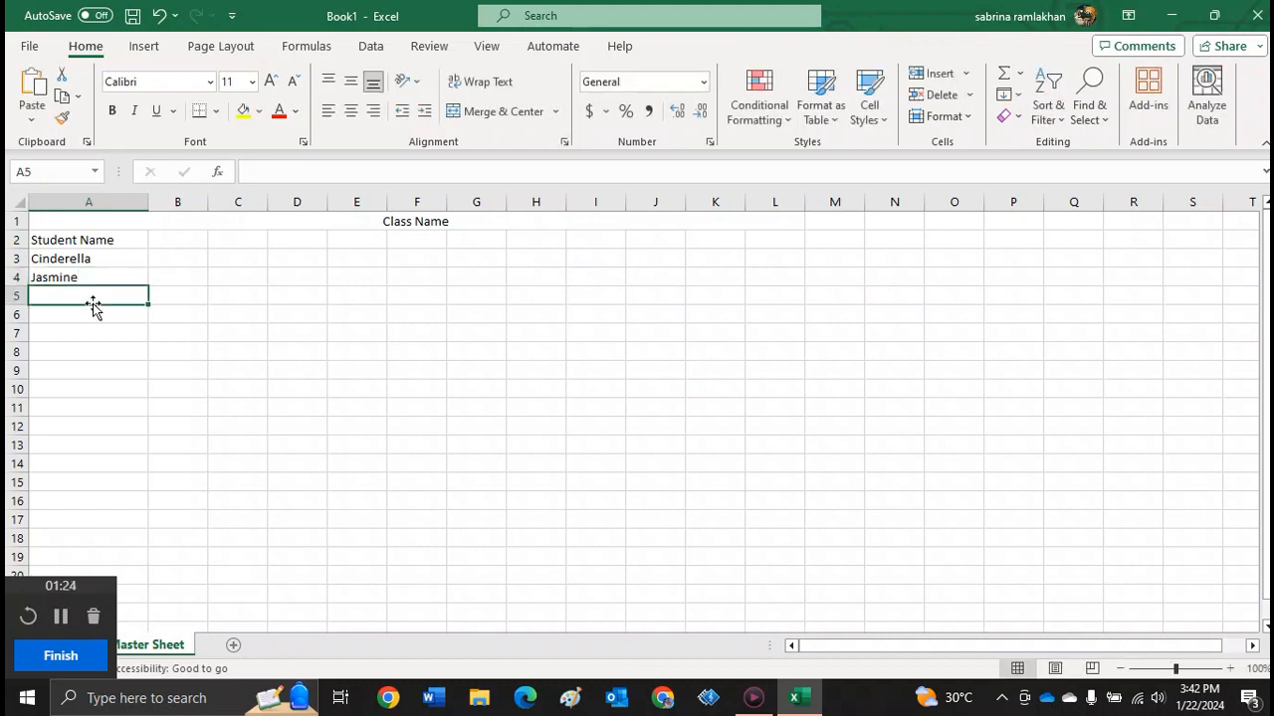
pyautogui.write('Pocah')
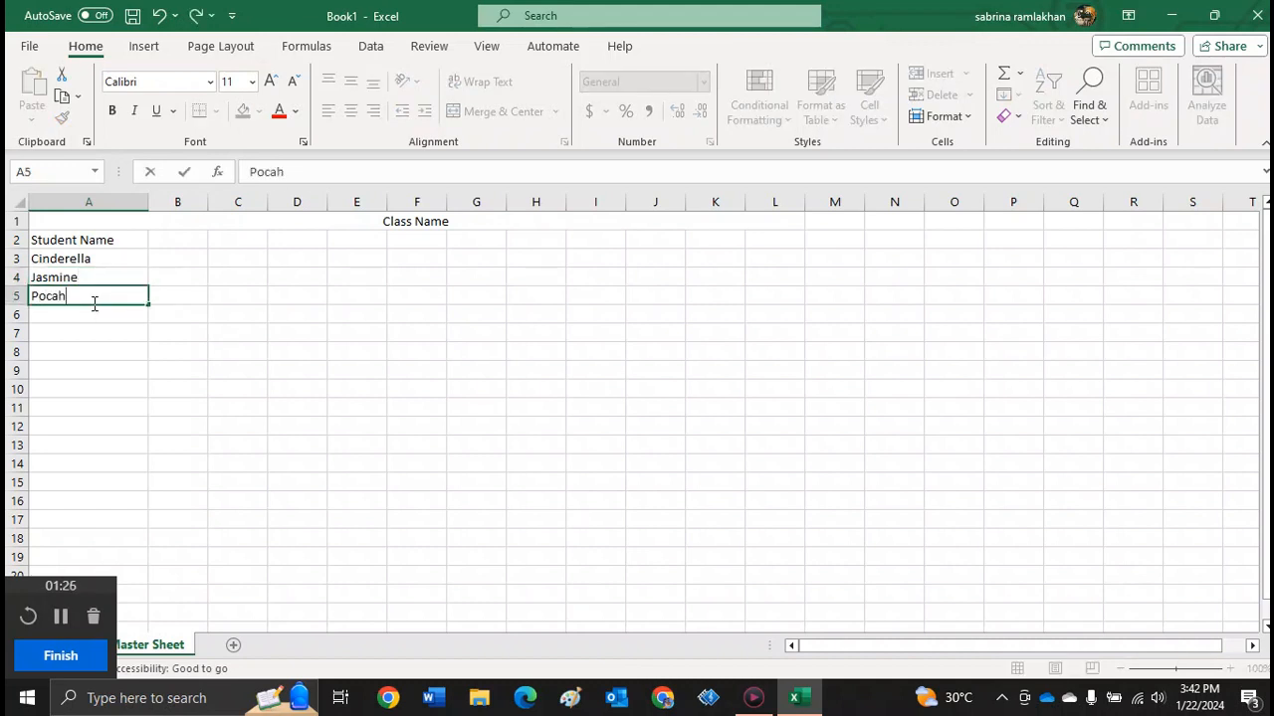
pyautogui.write('ontas')
pyautogui.click(95, 314)
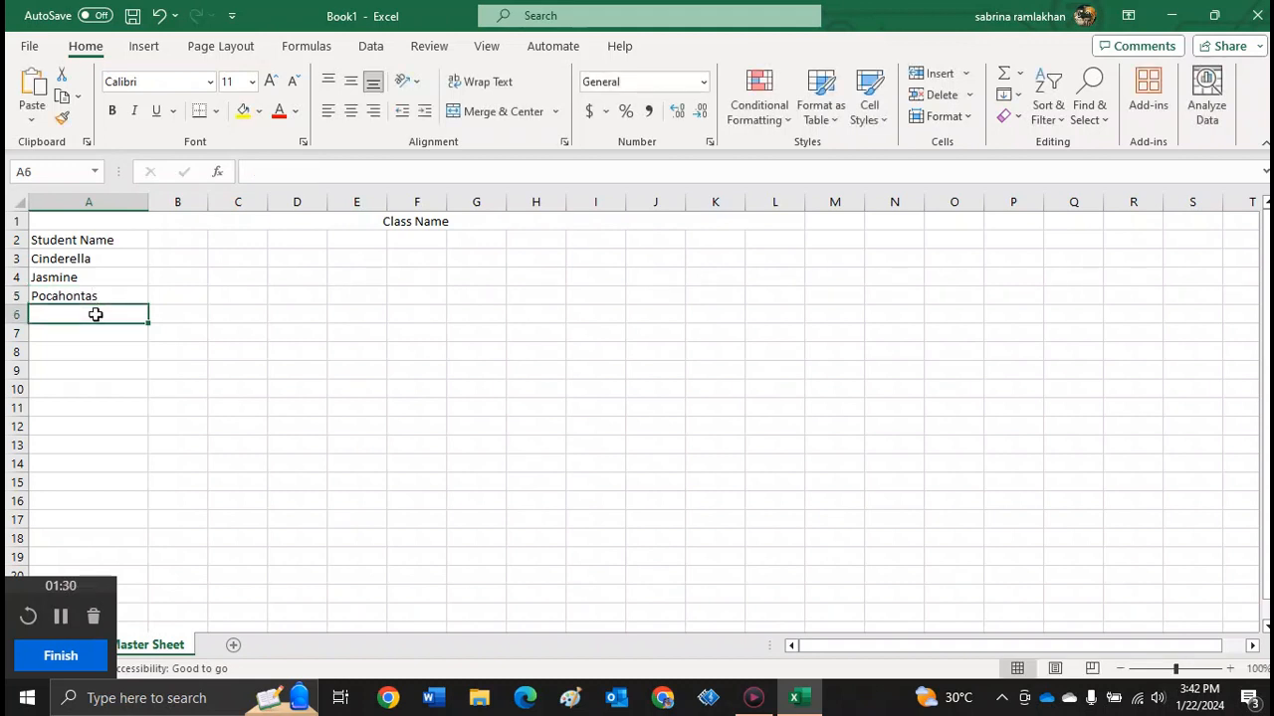
pyautogui.write('Mulan')
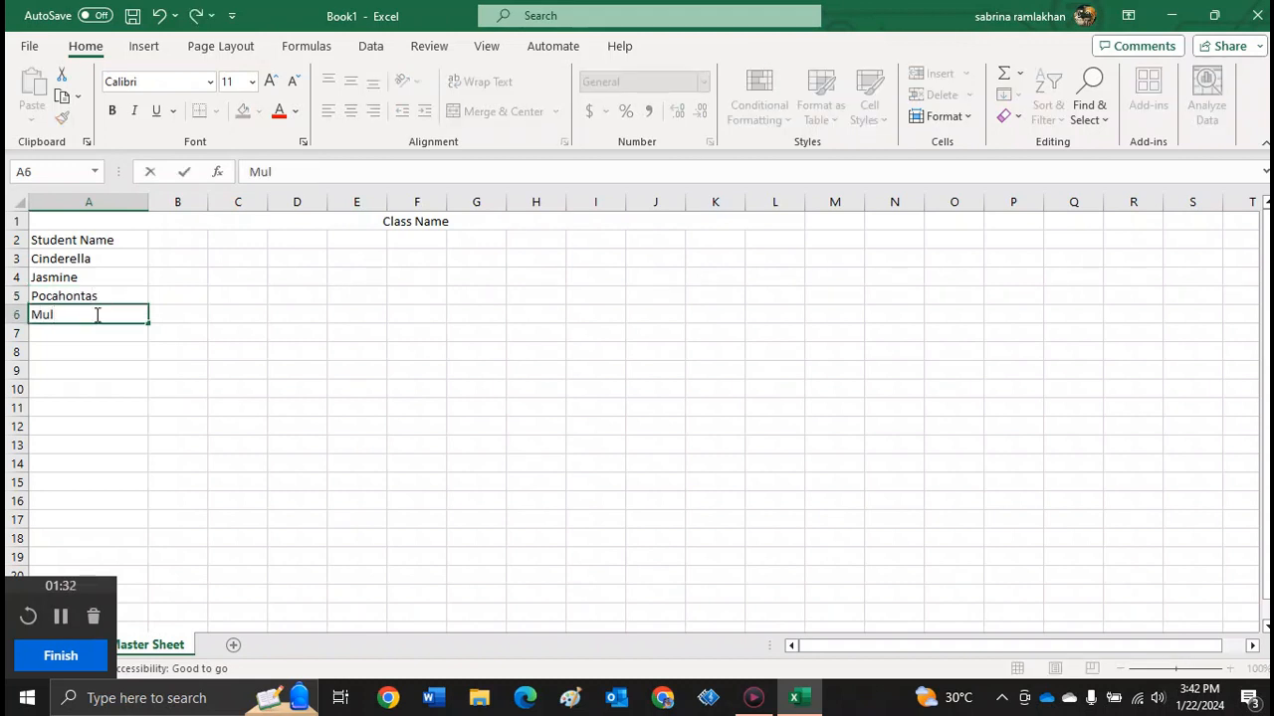
pyautogui.click(80, 336)
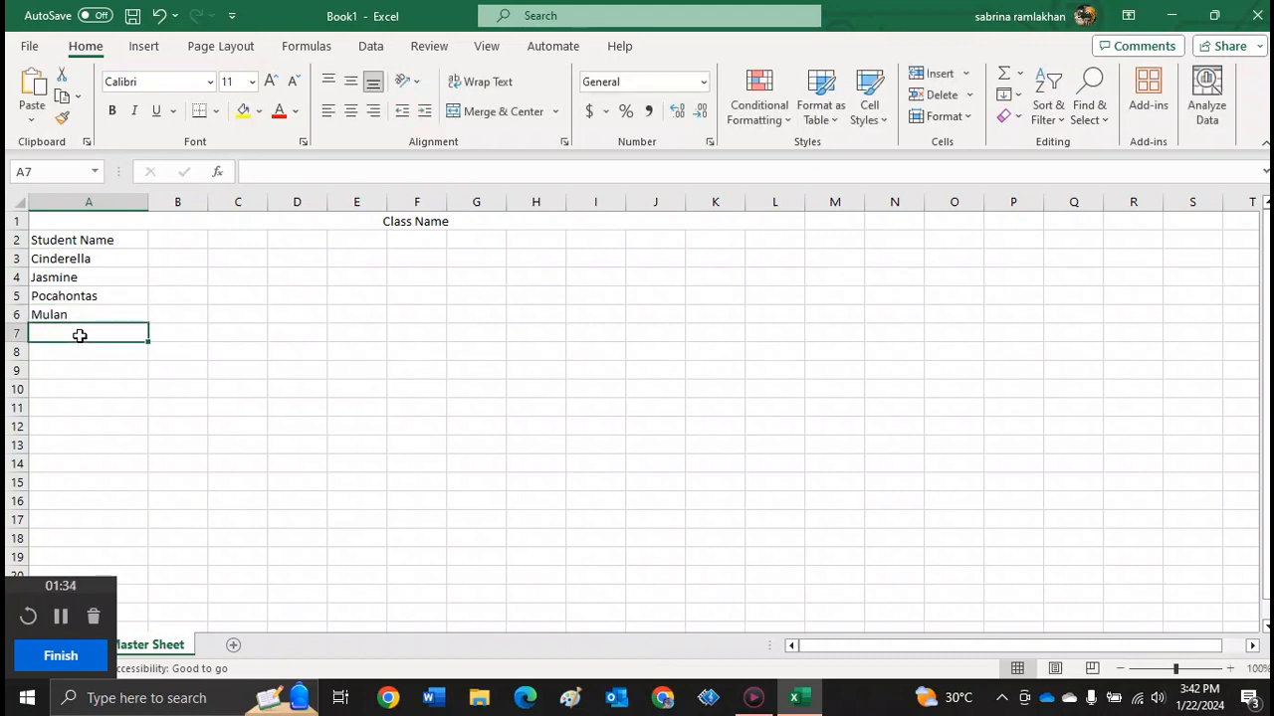
pyautogui.write('Tian')
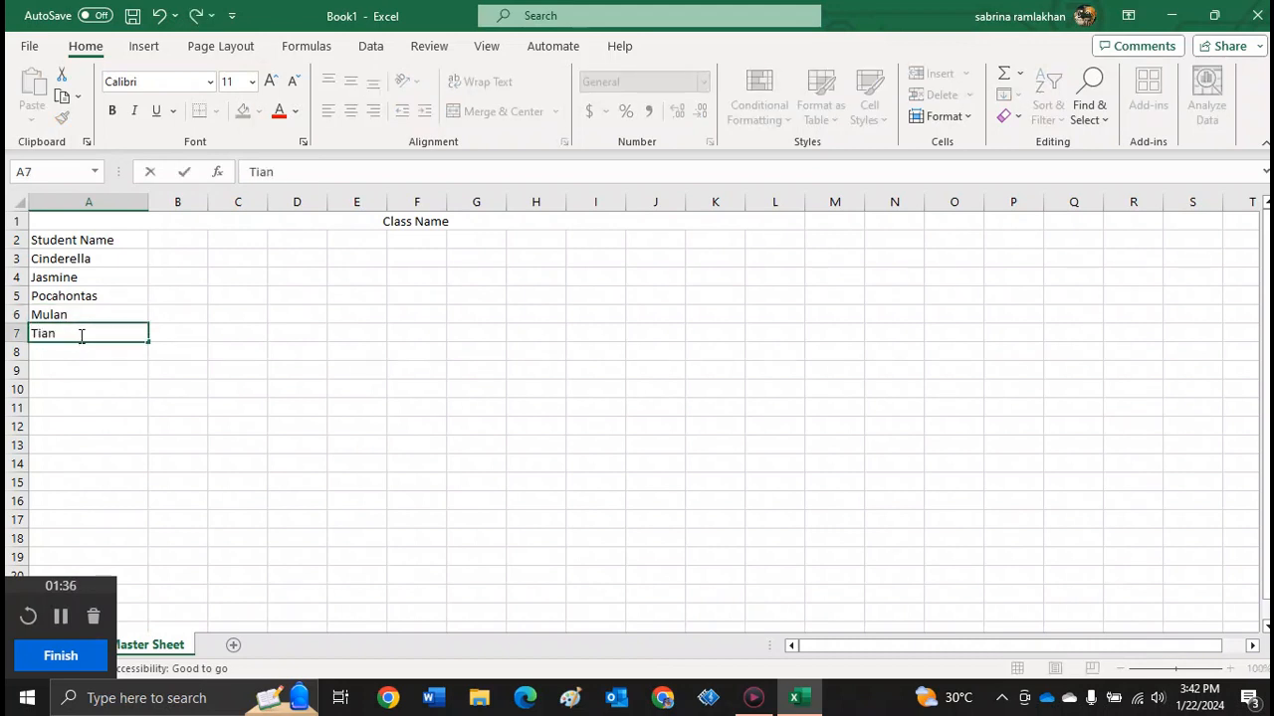
pyautogui.write('a')
pyautogui.click(80, 353)
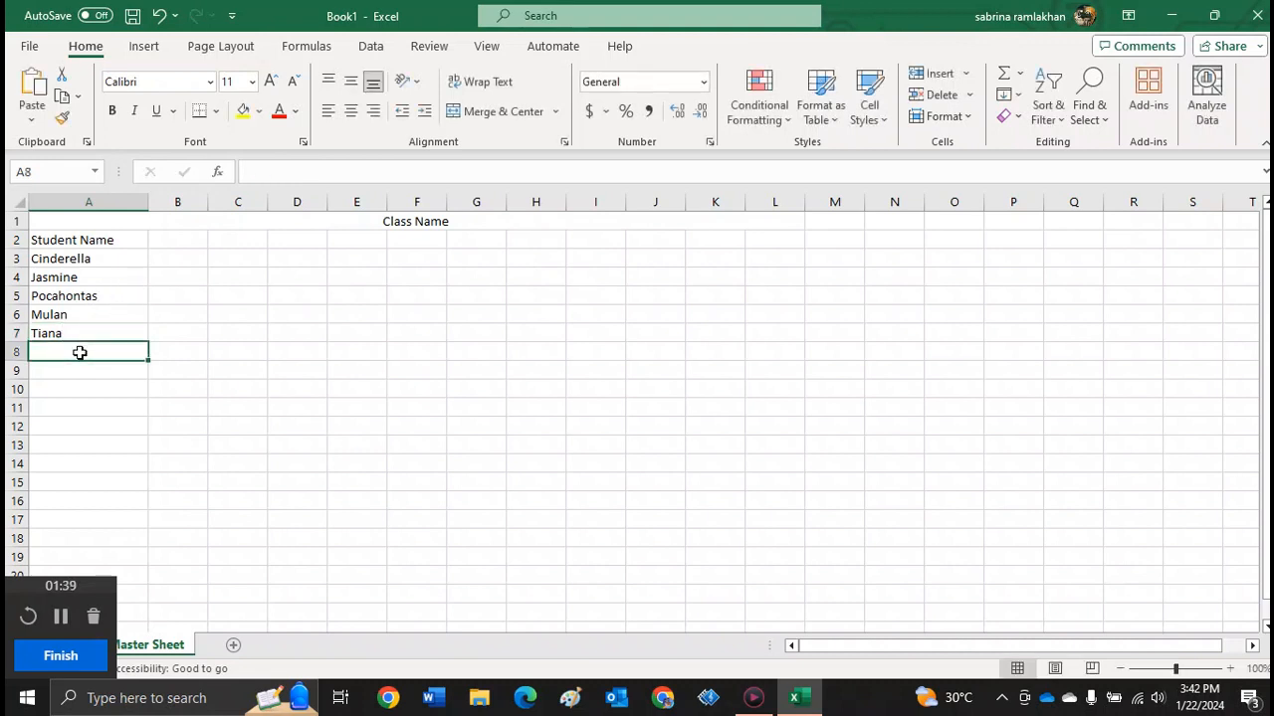
# - Enter the subject headers "Maths" in B2 and "Grammar" in C2
pyautogui.click(178, 247)
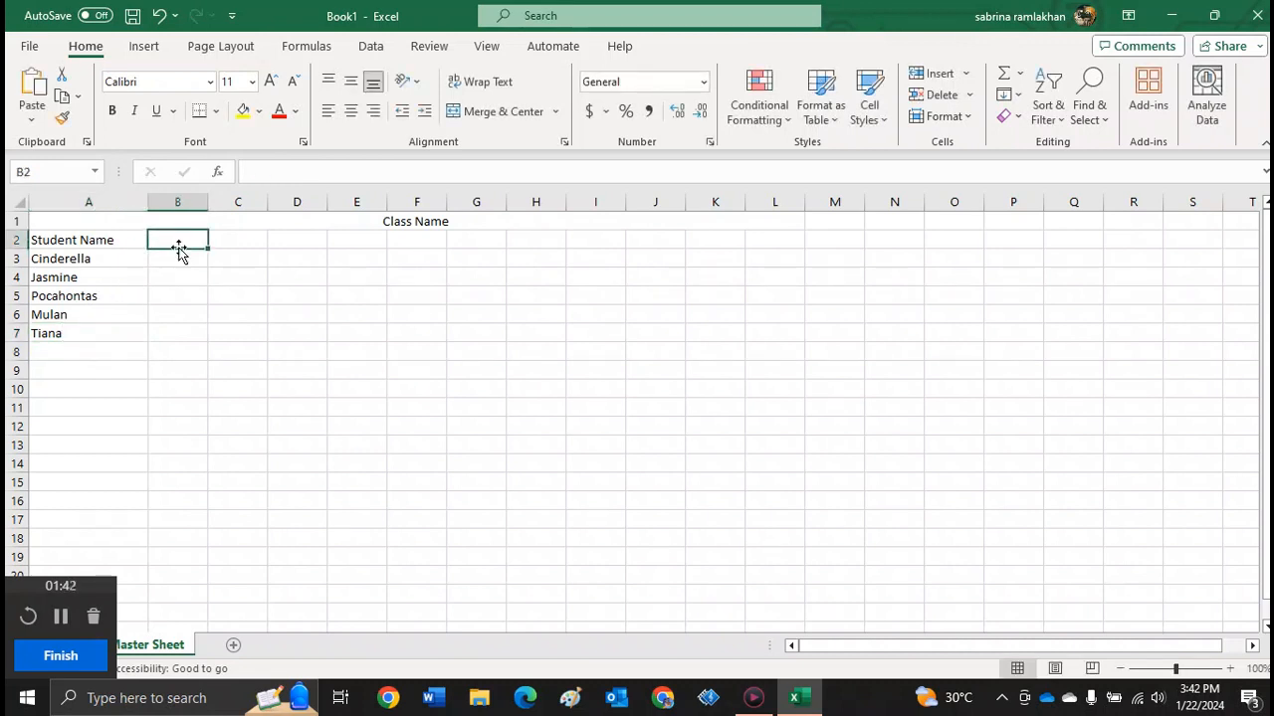
pyautogui.write('Ma')
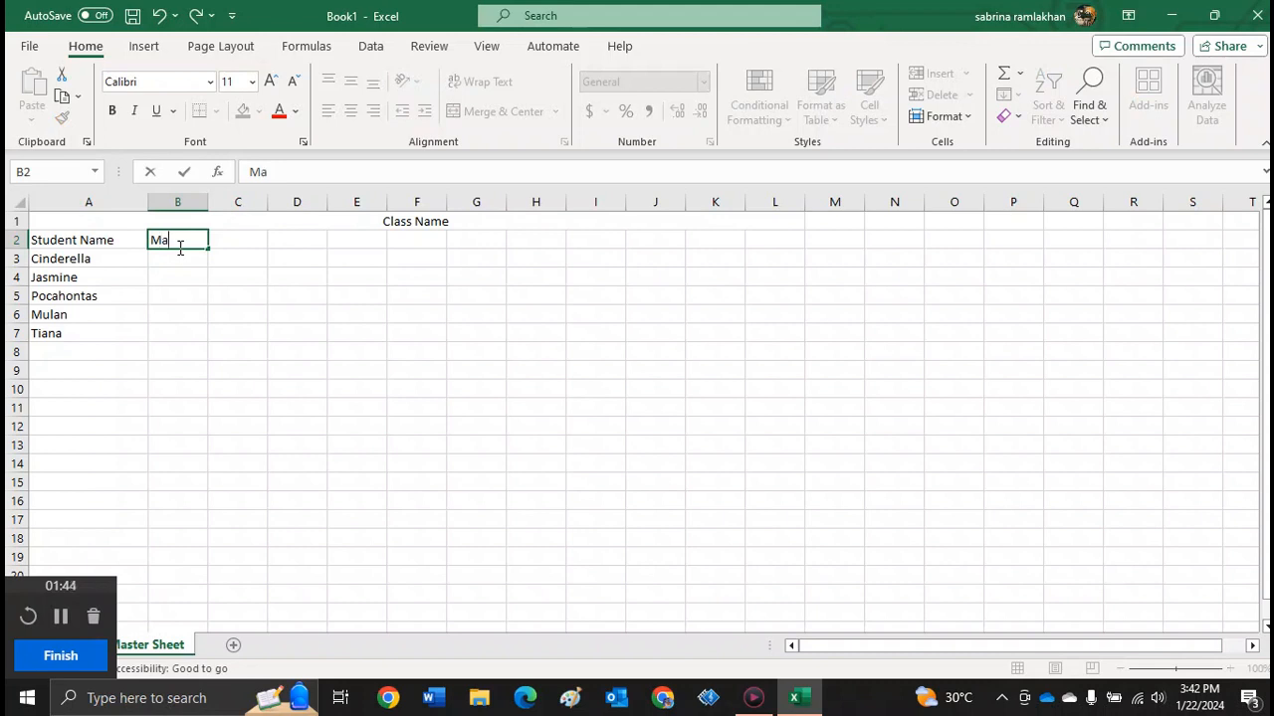
pyautogui.write('them')
pyautogui.press('BackSpace')
pyautogui.press('BackSpace')
pyautogui.write('s')
pyautogui.click(239, 247)
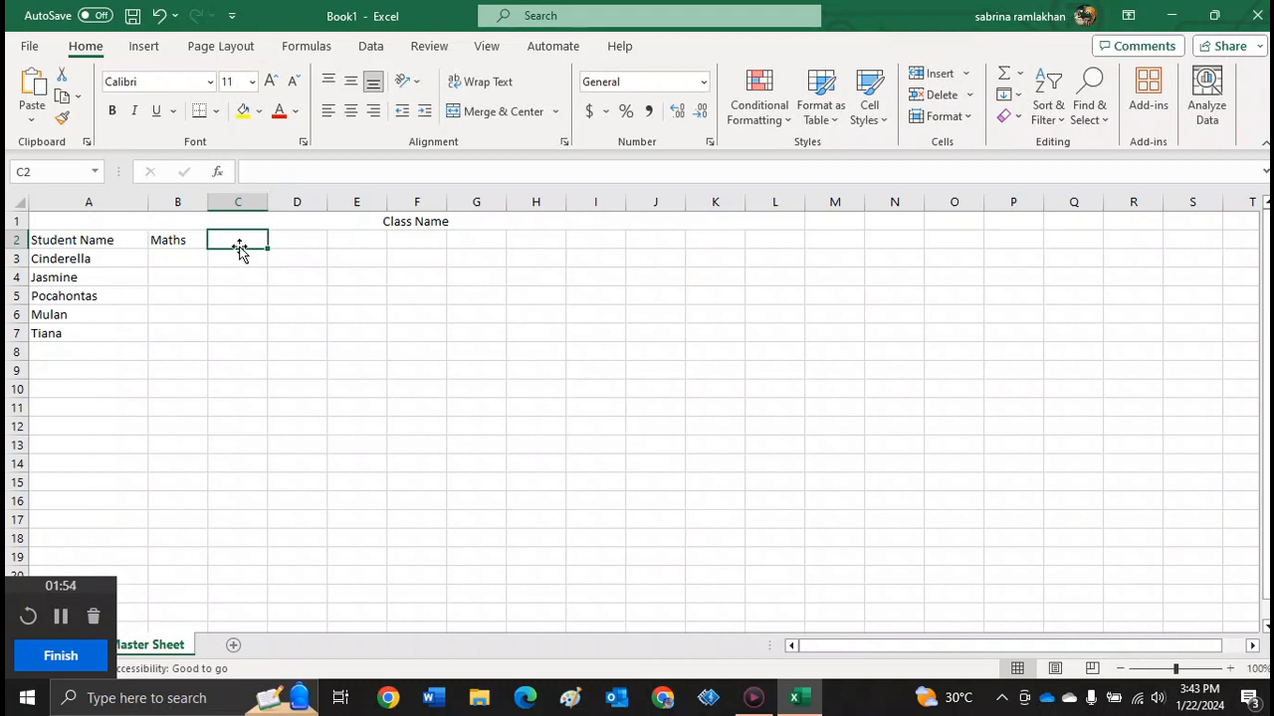
pyautogui.write('La')
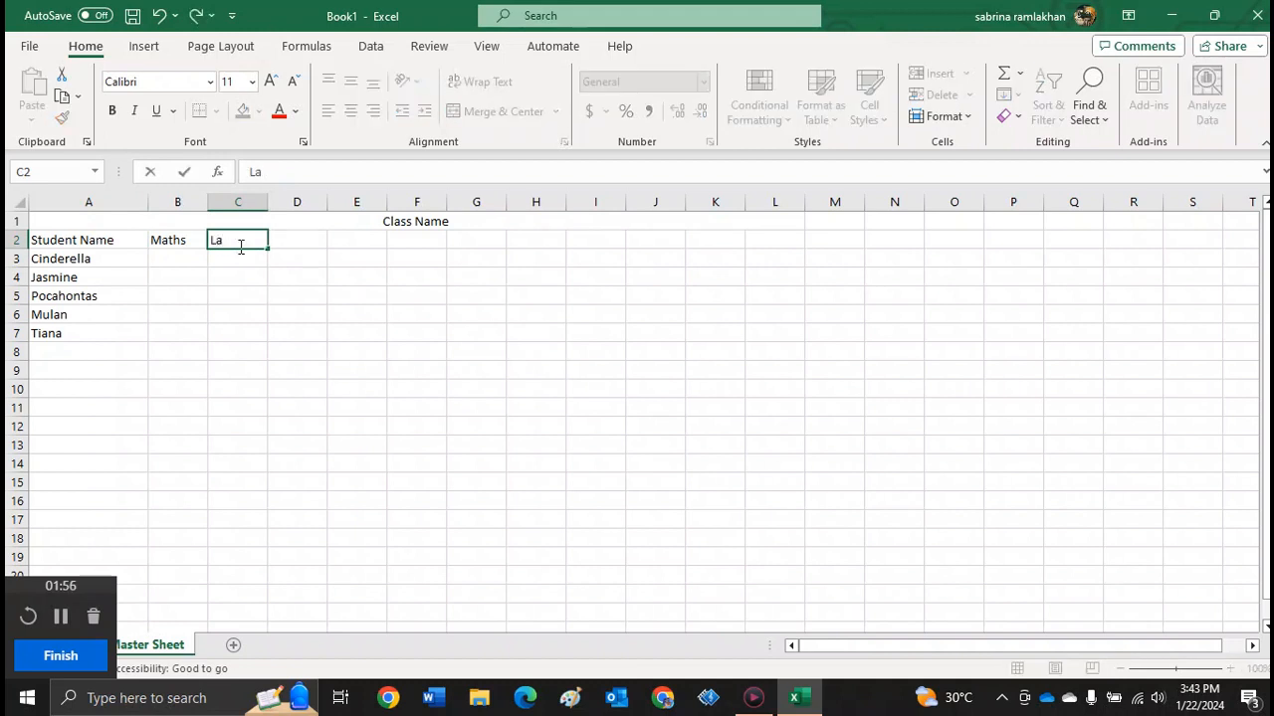
pyautogui.press('BackSpace')
pyautogui.press('BackSpace')
pyautogui.write('Grammar')
# - Enter the header "Comprehension" in D2 and widen column D so the whole word fits
pyautogui.click(299, 242)
pyautogui.write('C')
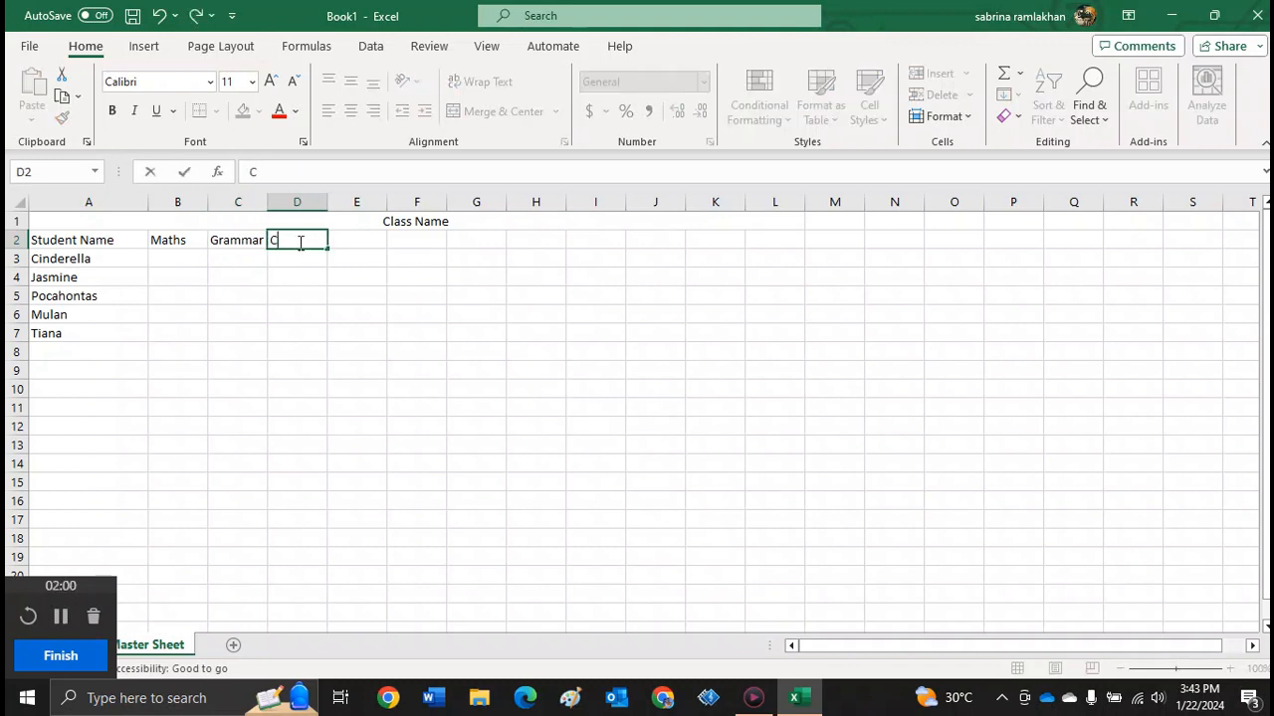
pyautogui.write('omprehe')
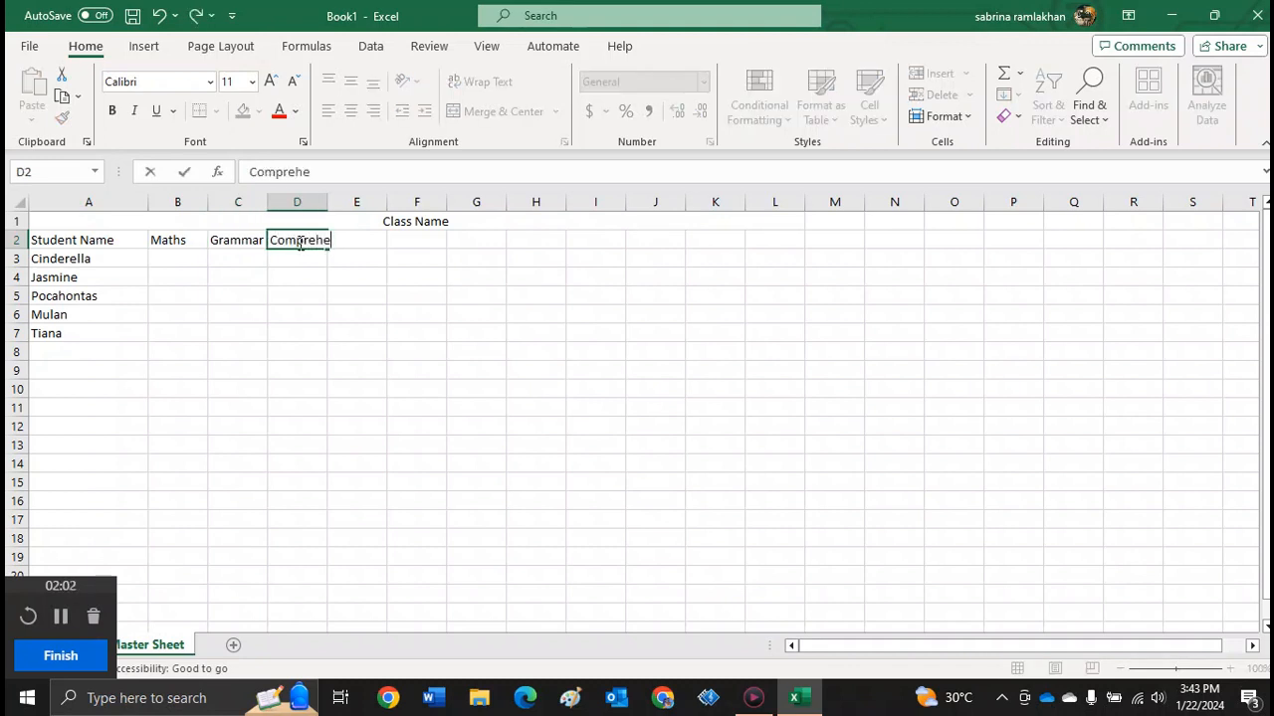
pyautogui.write('nsion')
pyautogui.press('Return')
pyautogui.click(326, 243)
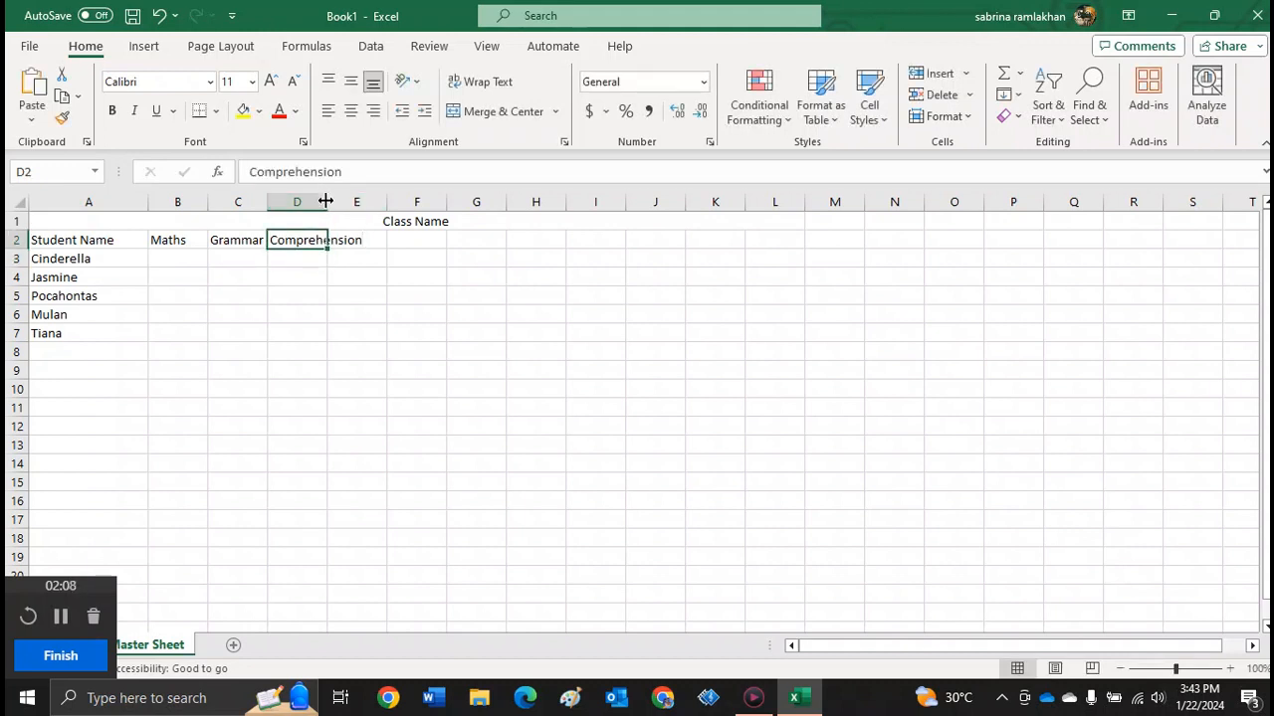
pyautogui.moveTo(325, 202); pyautogui.dragTo(369, 202)
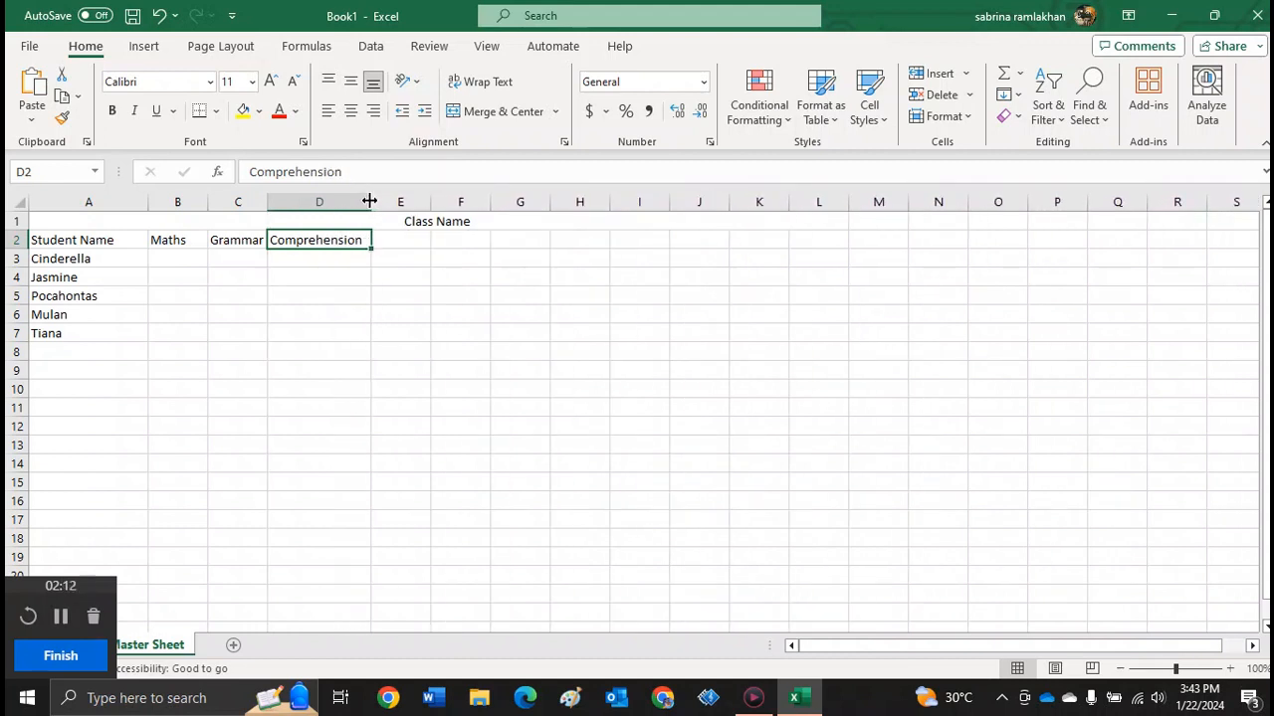
# - Enter the headers "Total" in E2 and "Percentage" in F2
pyautogui.click(393, 249)
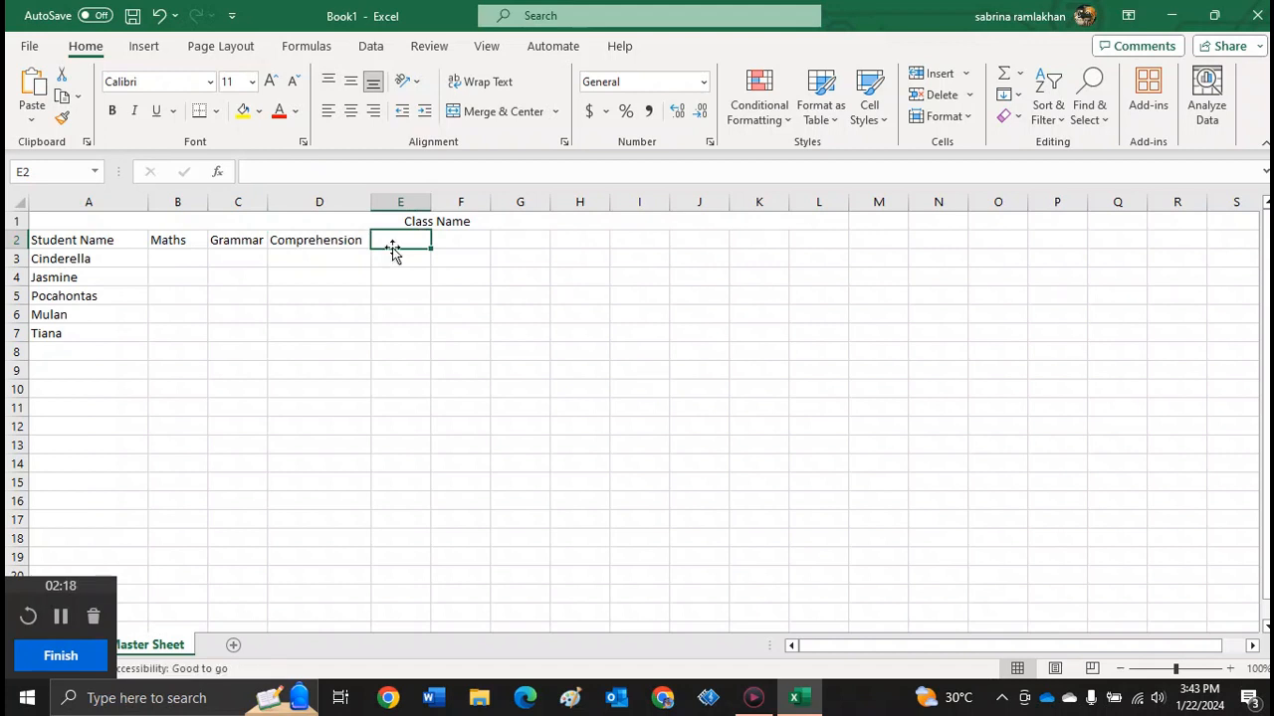
pyautogui.doubleClick(394, 240)
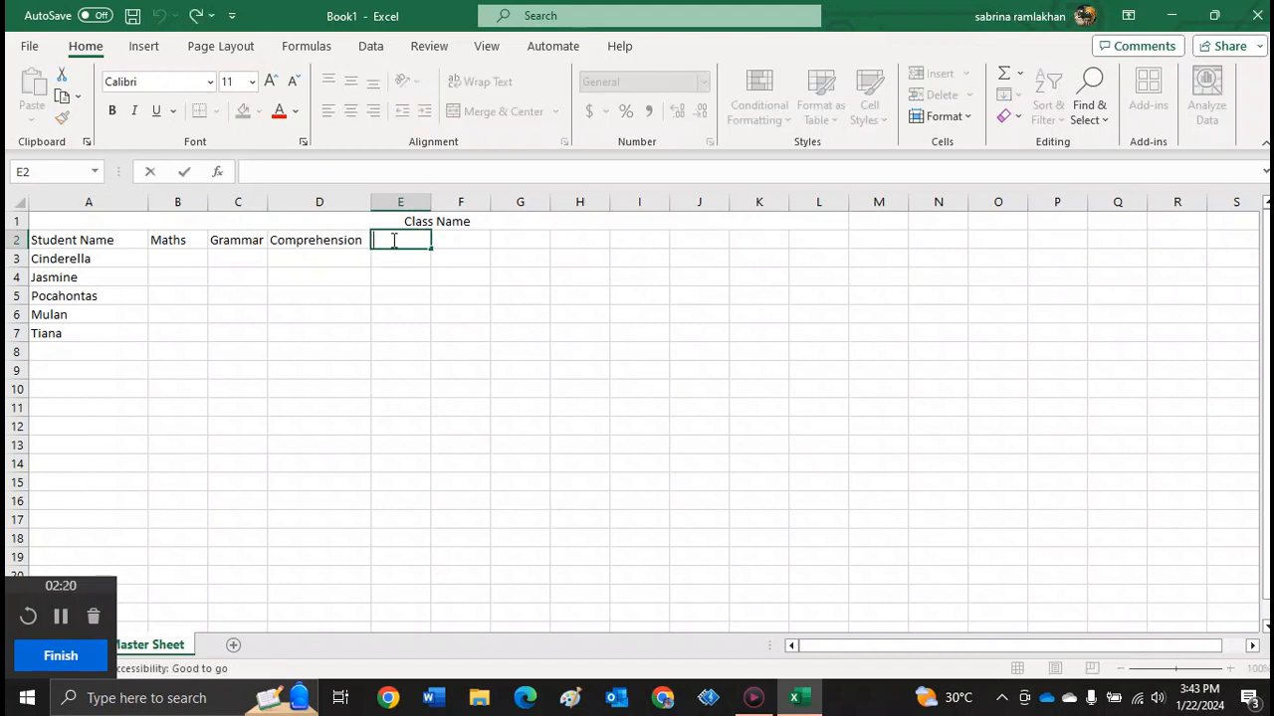
pyautogui.write('Total')
pyautogui.click(461, 241)
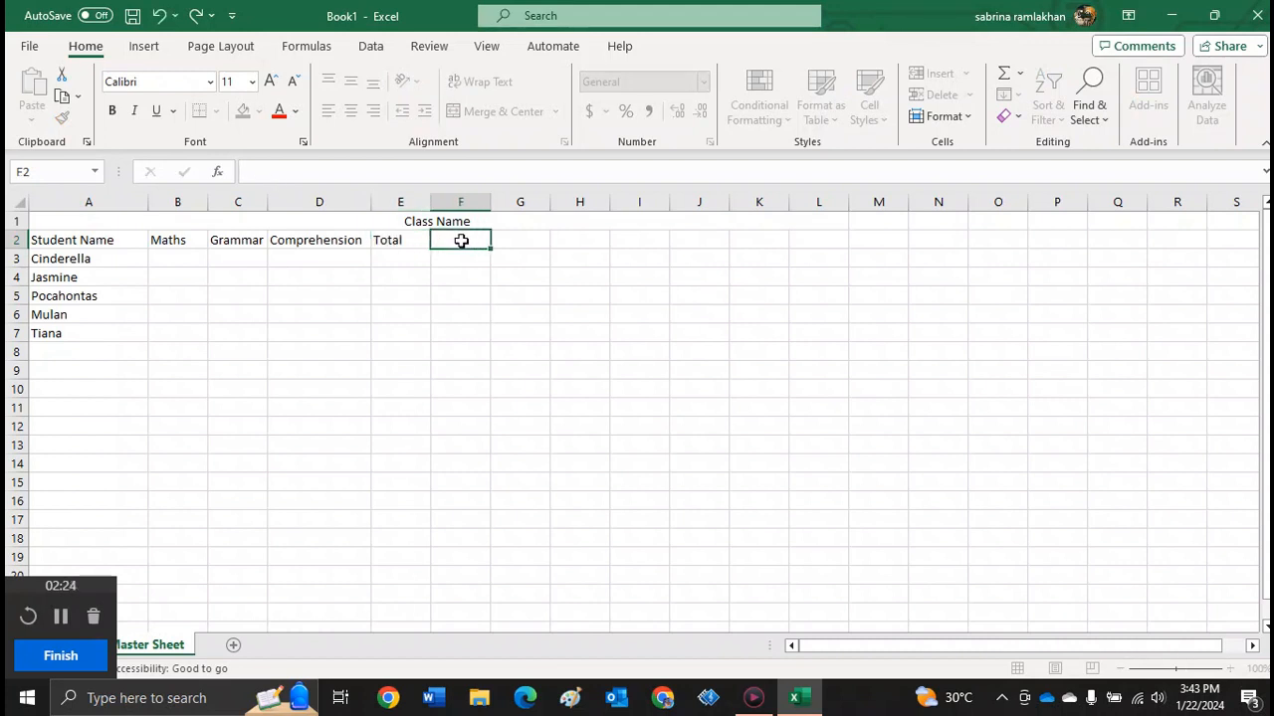
pyautogui.write('Percentage')
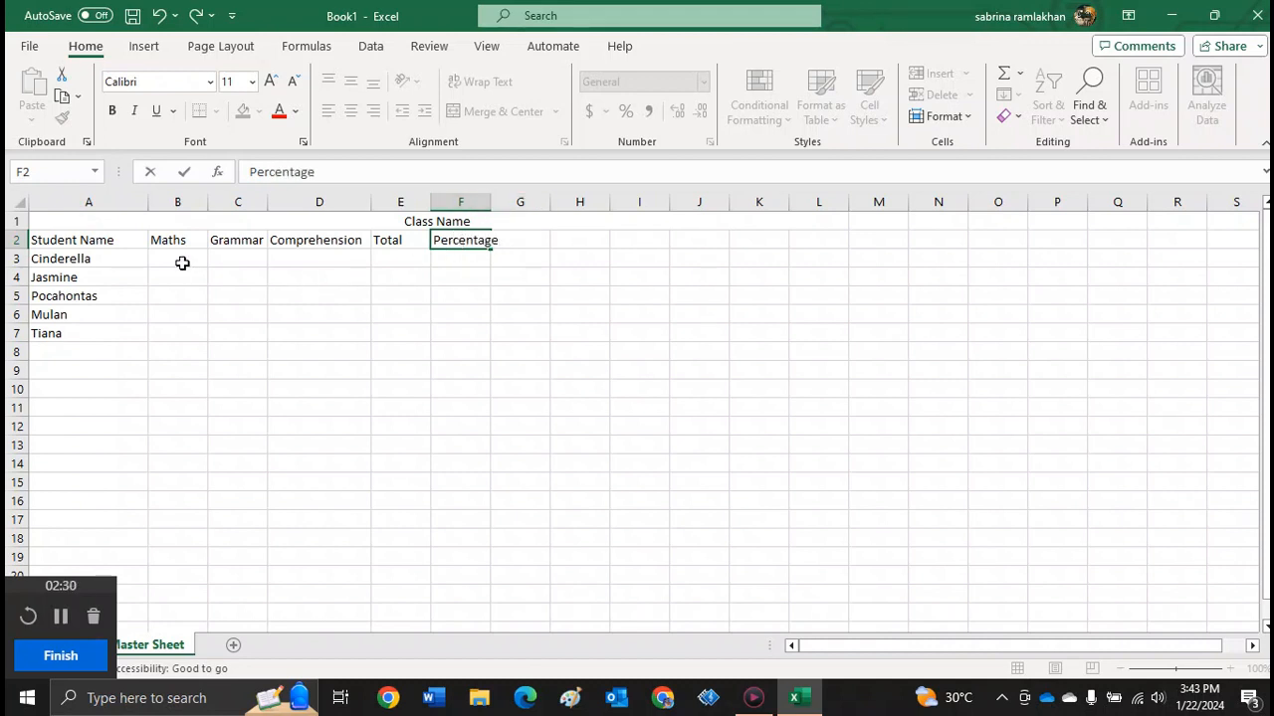
pyautogui.click(182, 262)
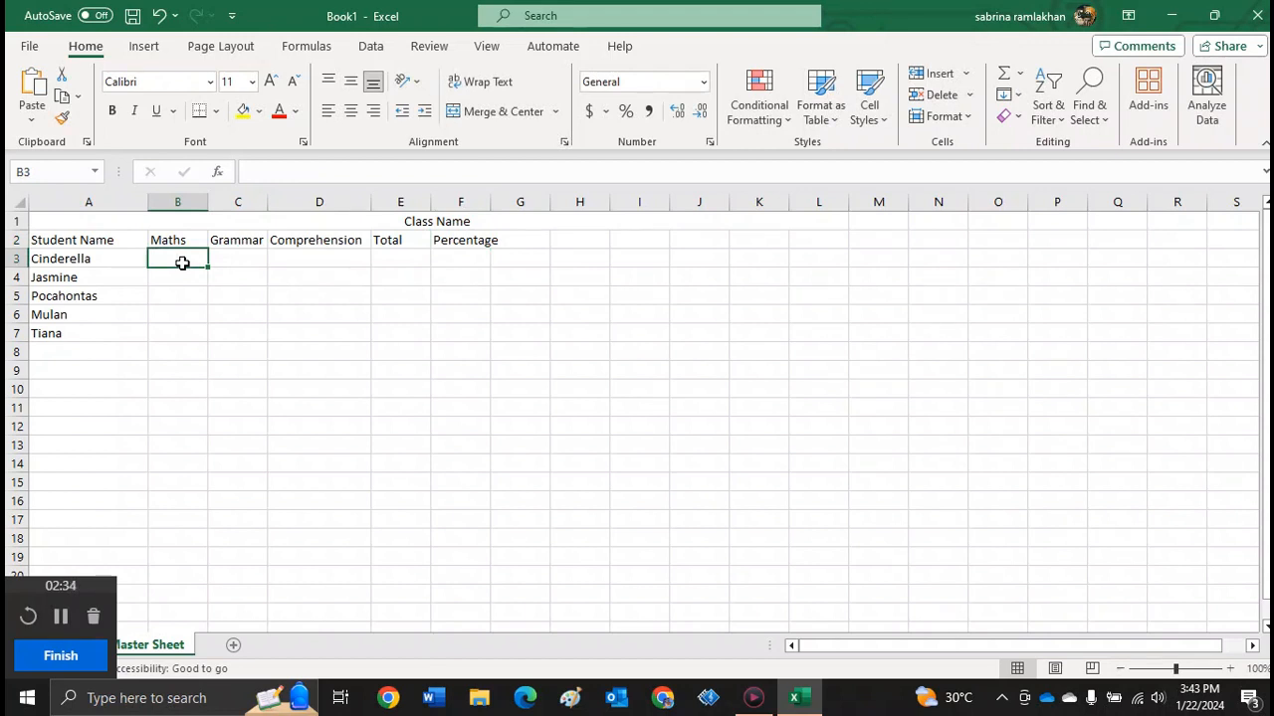
# - Enter the Maths marks 80, 75, 67, 97 and 100 in B3 through B7, one per student
pyautogui.write('80')
pyautogui.click(179, 292)
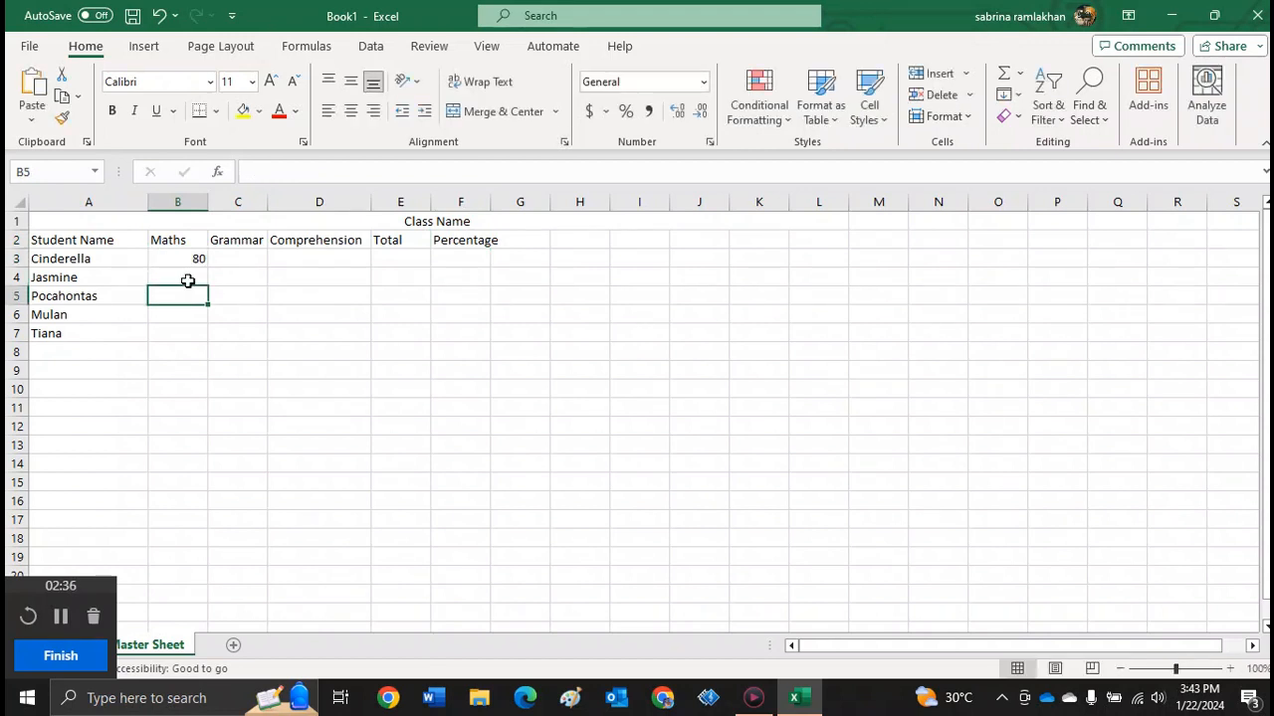
pyautogui.click(188, 280)
pyautogui.write('75')
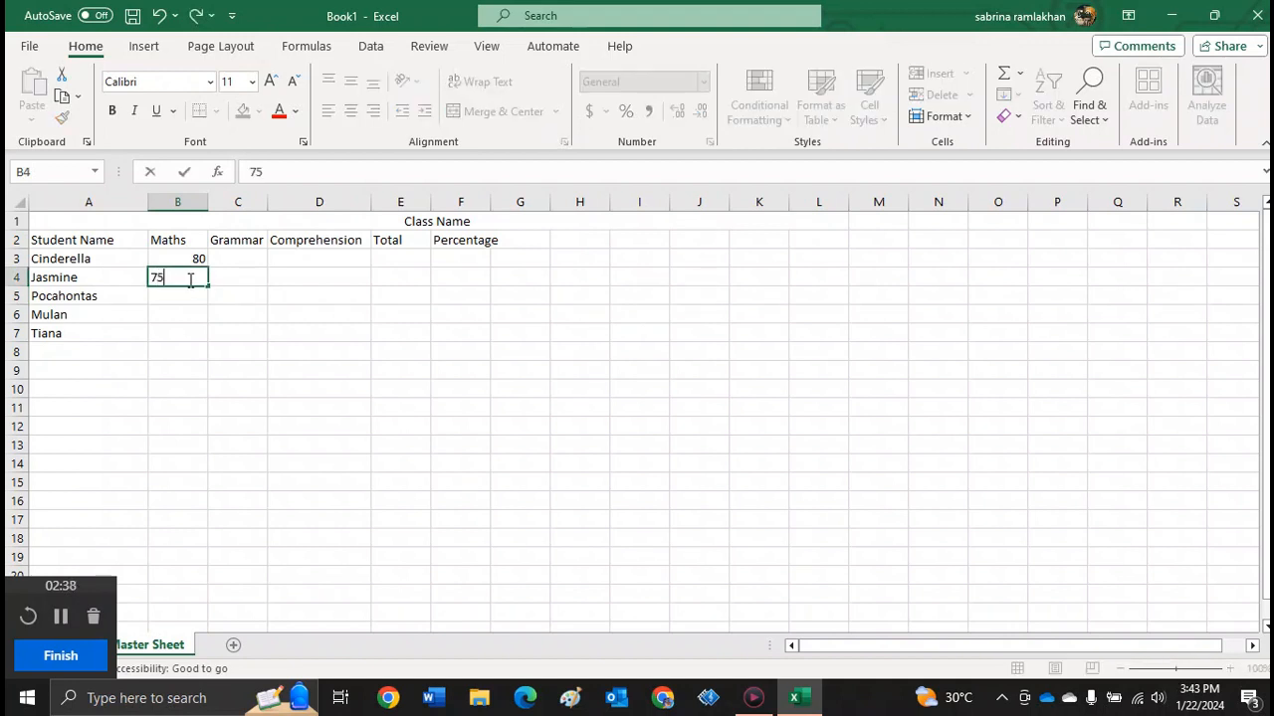
pyautogui.click(189, 297)
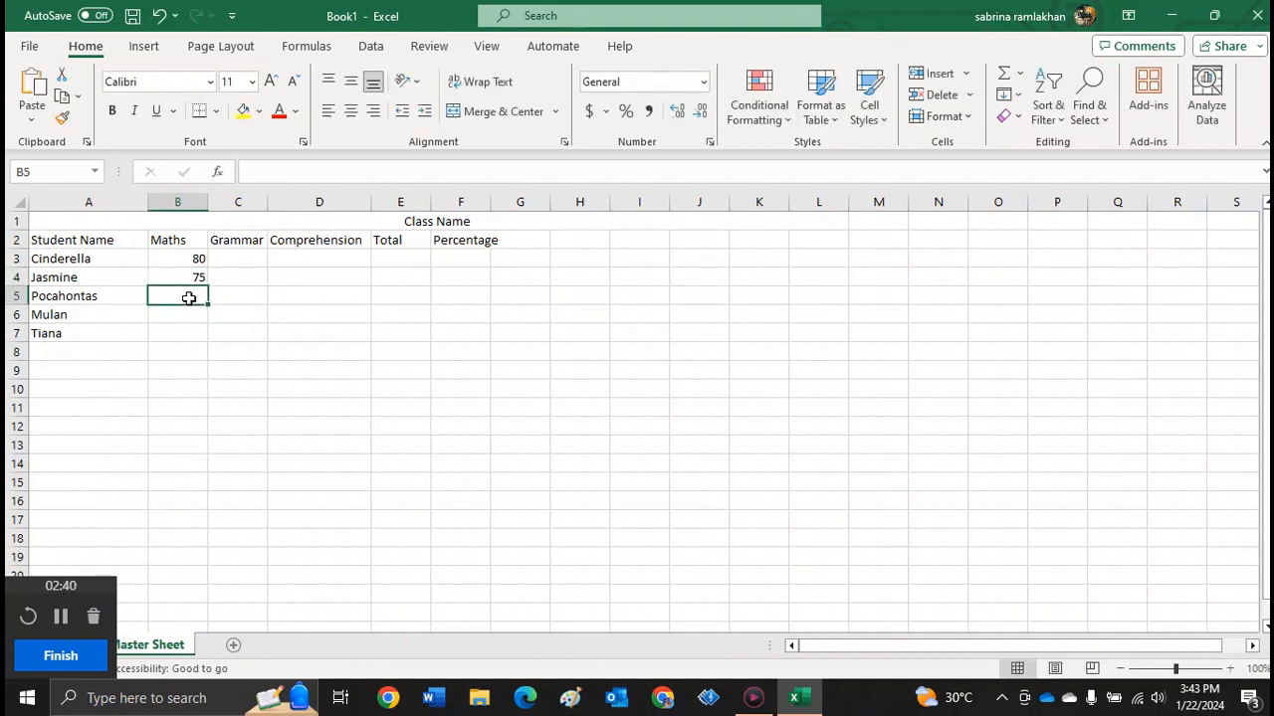
pyautogui.write('67')
pyautogui.click(187, 322)
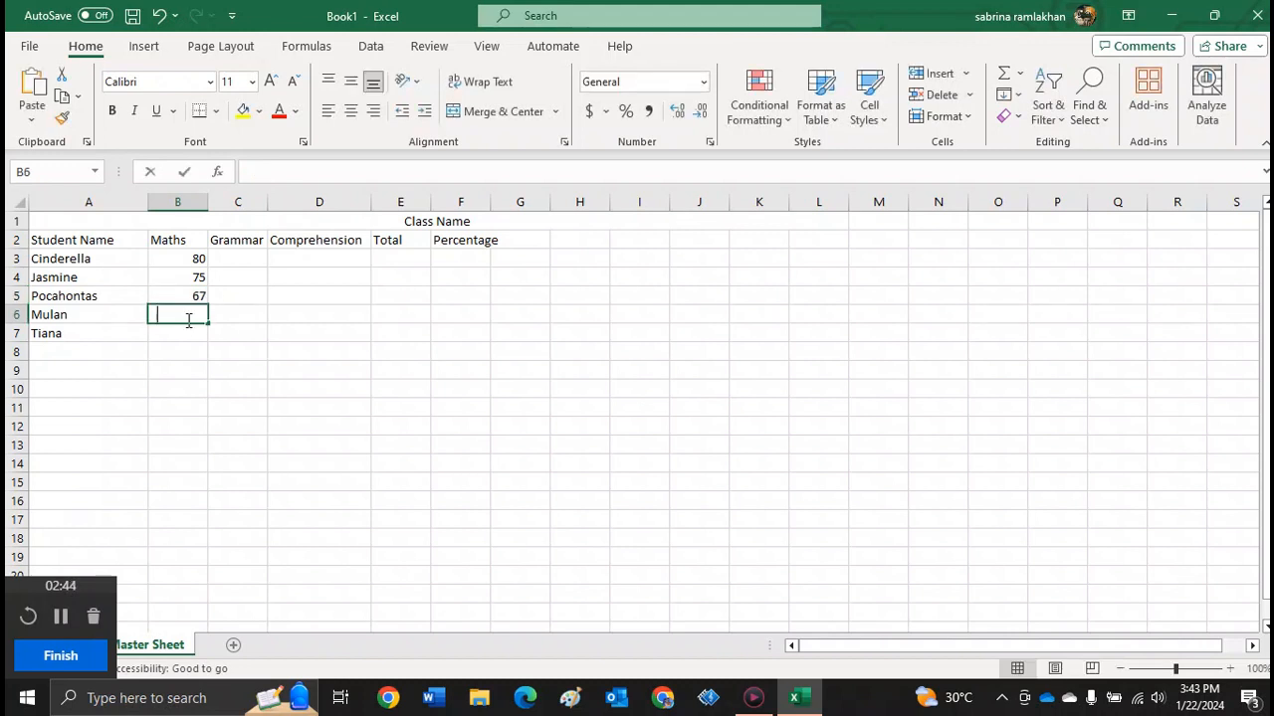
pyautogui.write('3')
pyautogui.press('BackSpace')
pyautogui.write('97')
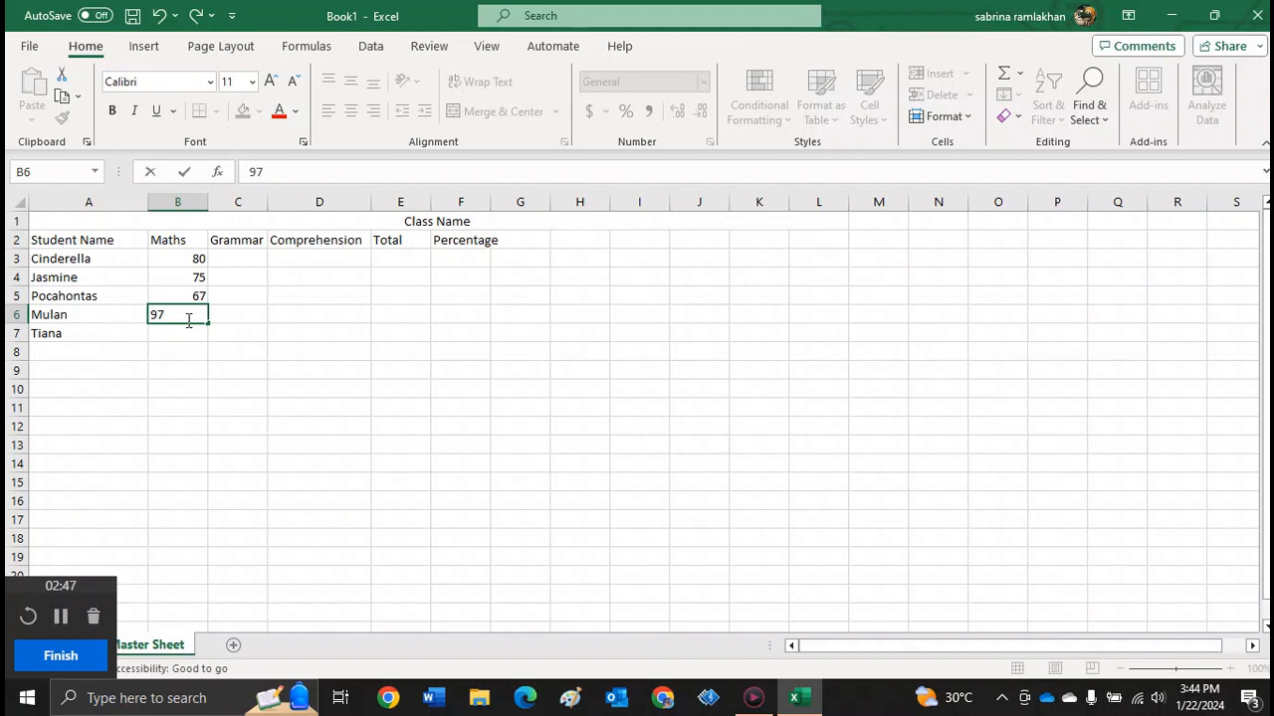
pyautogui.click(186, 337)
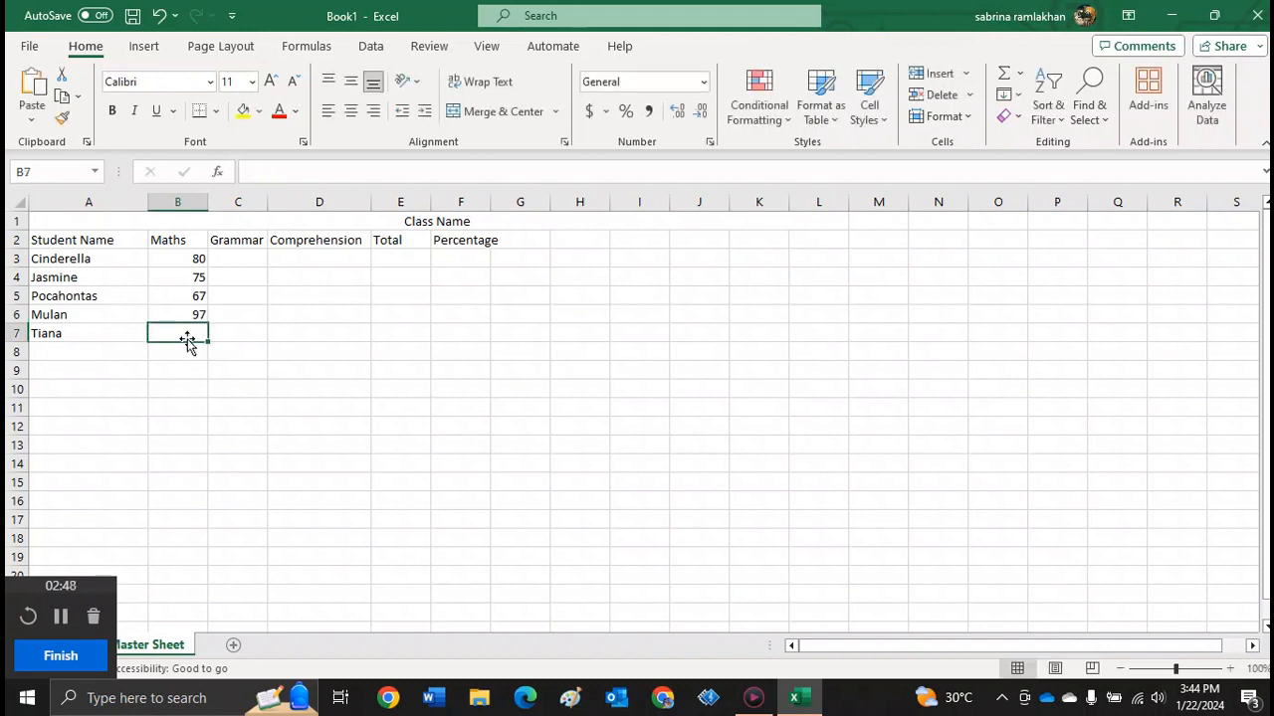
pyautogui.write('100')
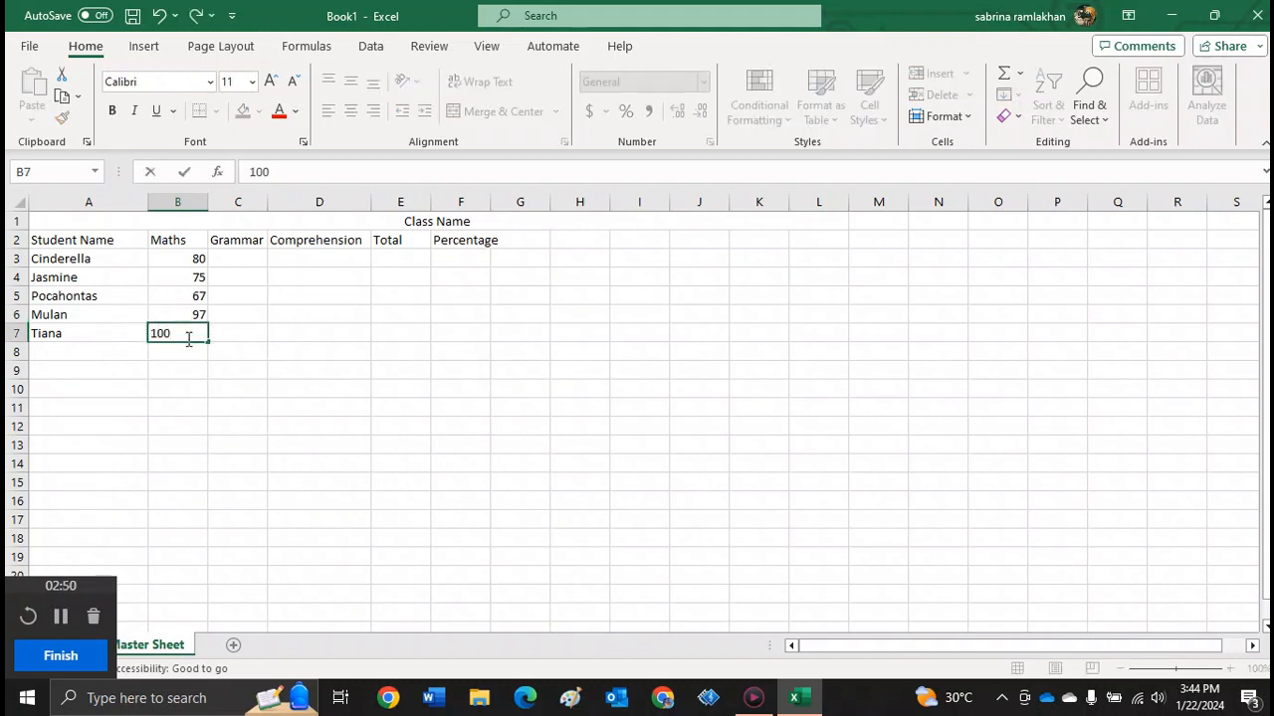
# - Enter the Grammar marks 67, 78, 92, 67 and 76 in C3 through C7
pyautogui.click(249, 256)
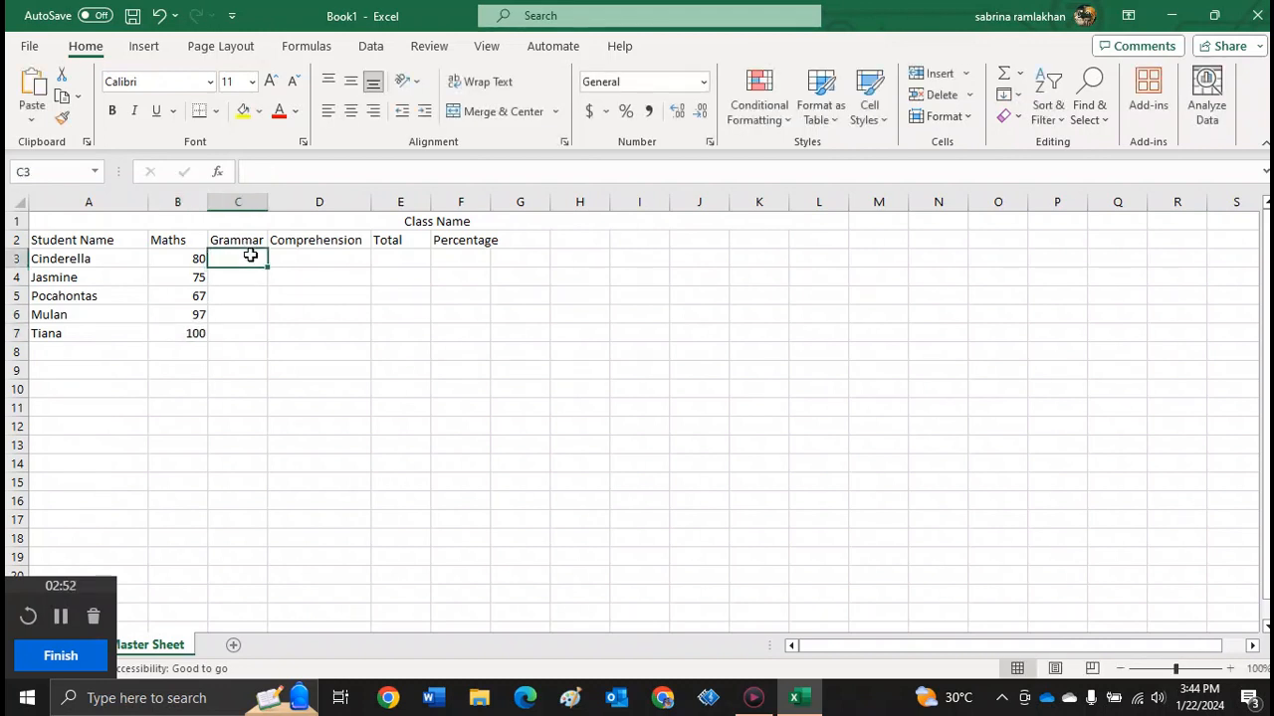
pyautogui.write('67')
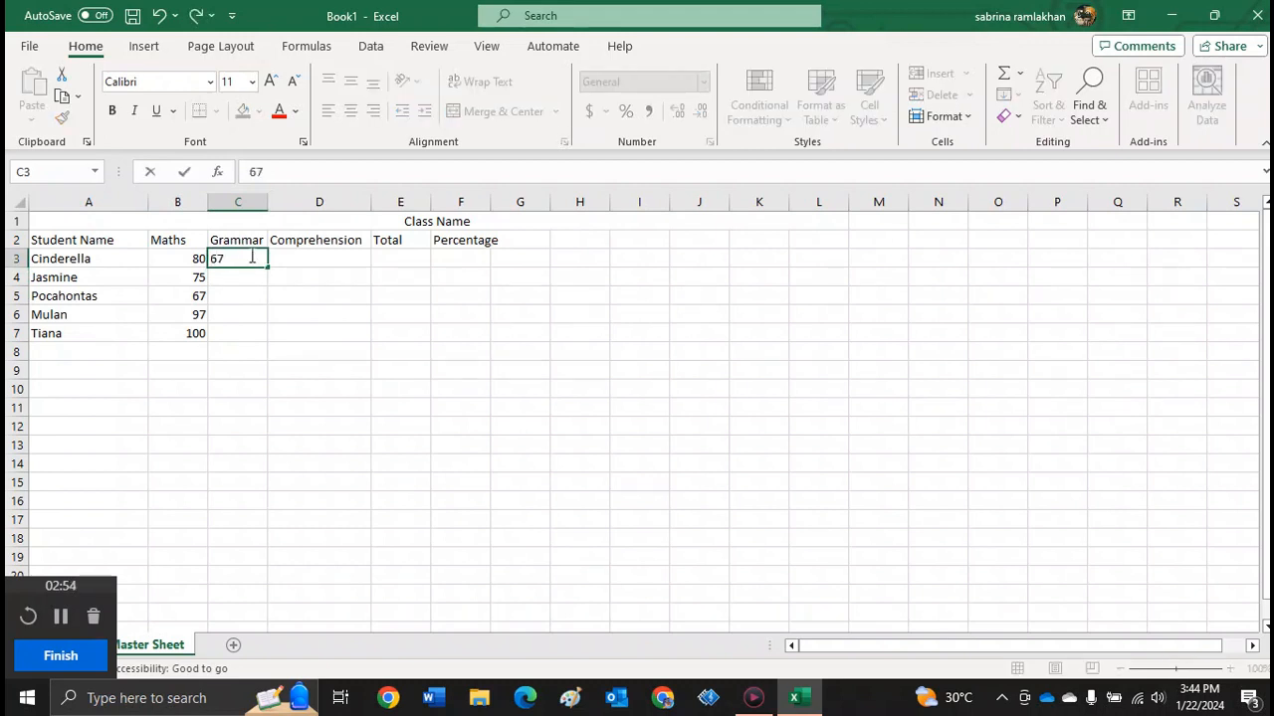
pyautogui.click(244, 285)
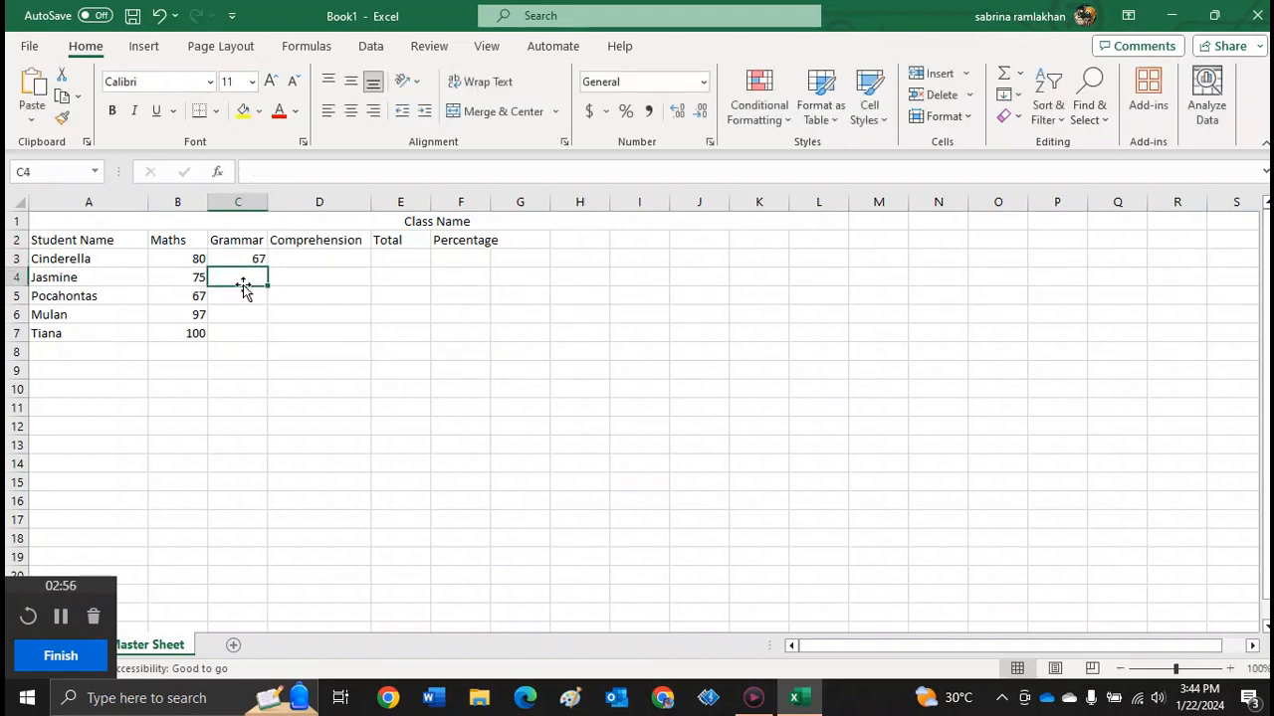
pyautogui.write('78')
pyautogui.click(243, 296)
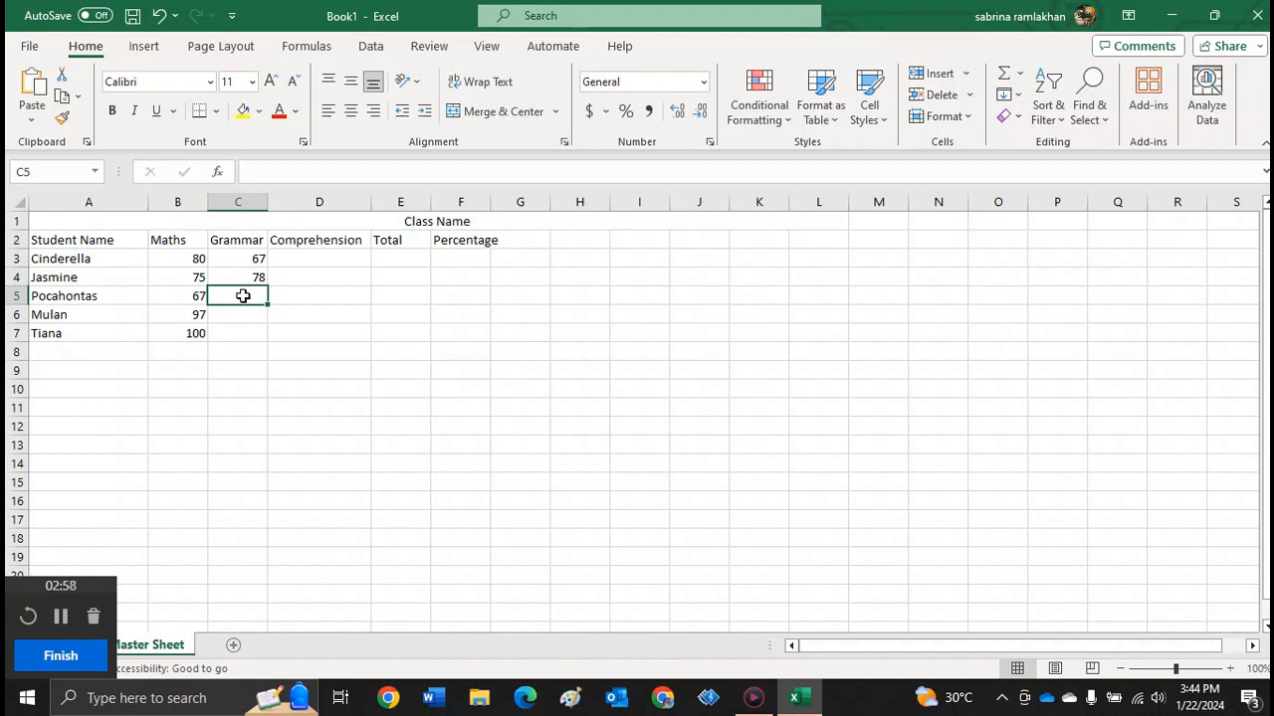
pyautogui.write('9')
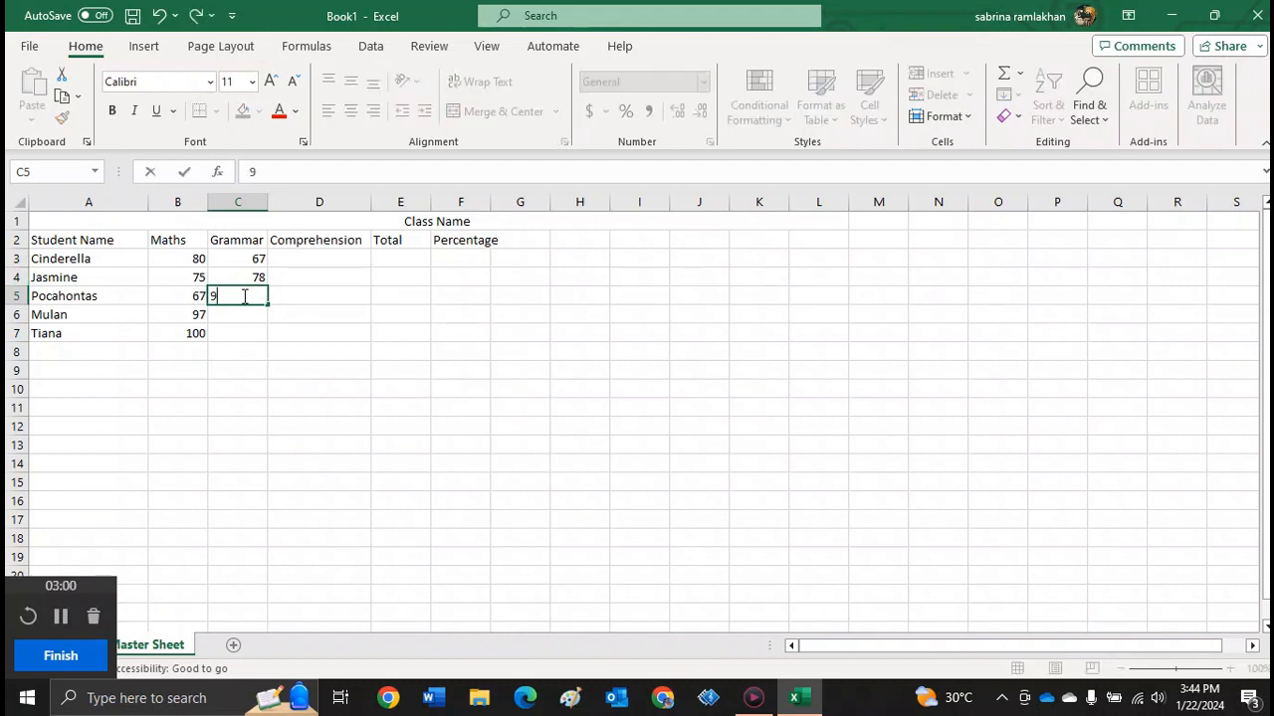
pyautogui.write('2')
pyautogui.click(239, 315)
pyautogui.write('67')
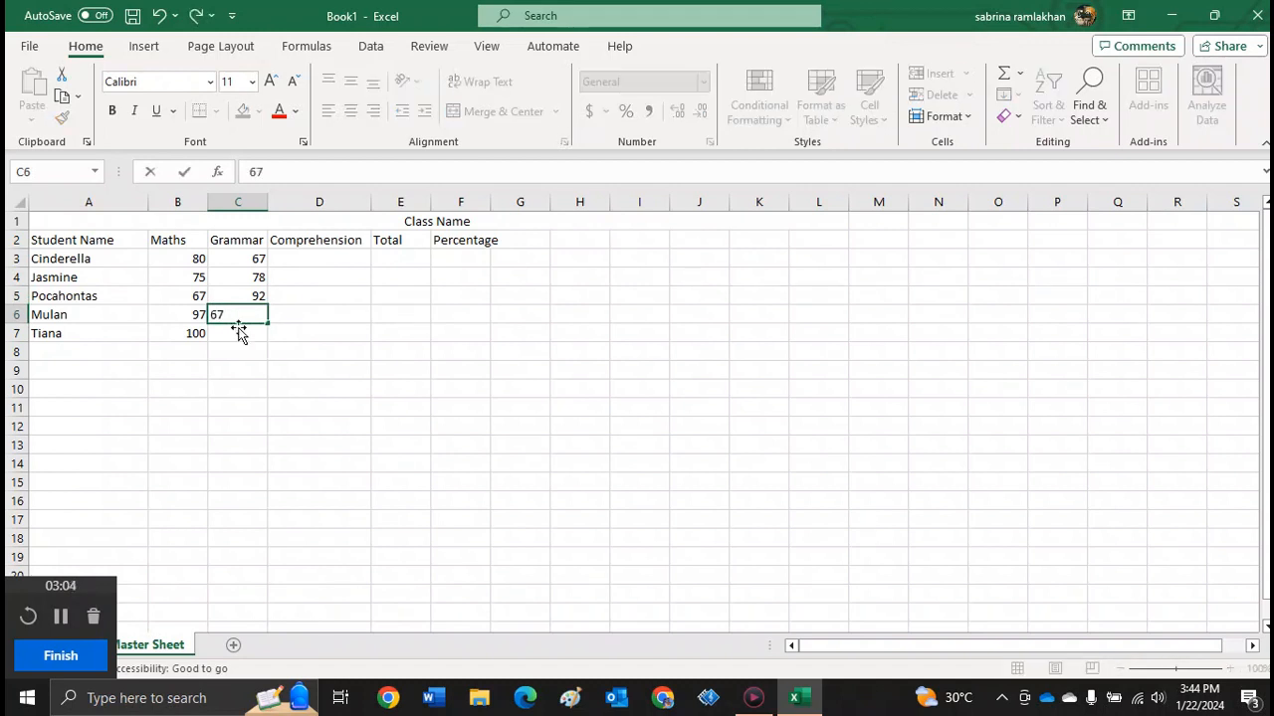
pyautogui.click(238, 338)
pyautogui.write('76')
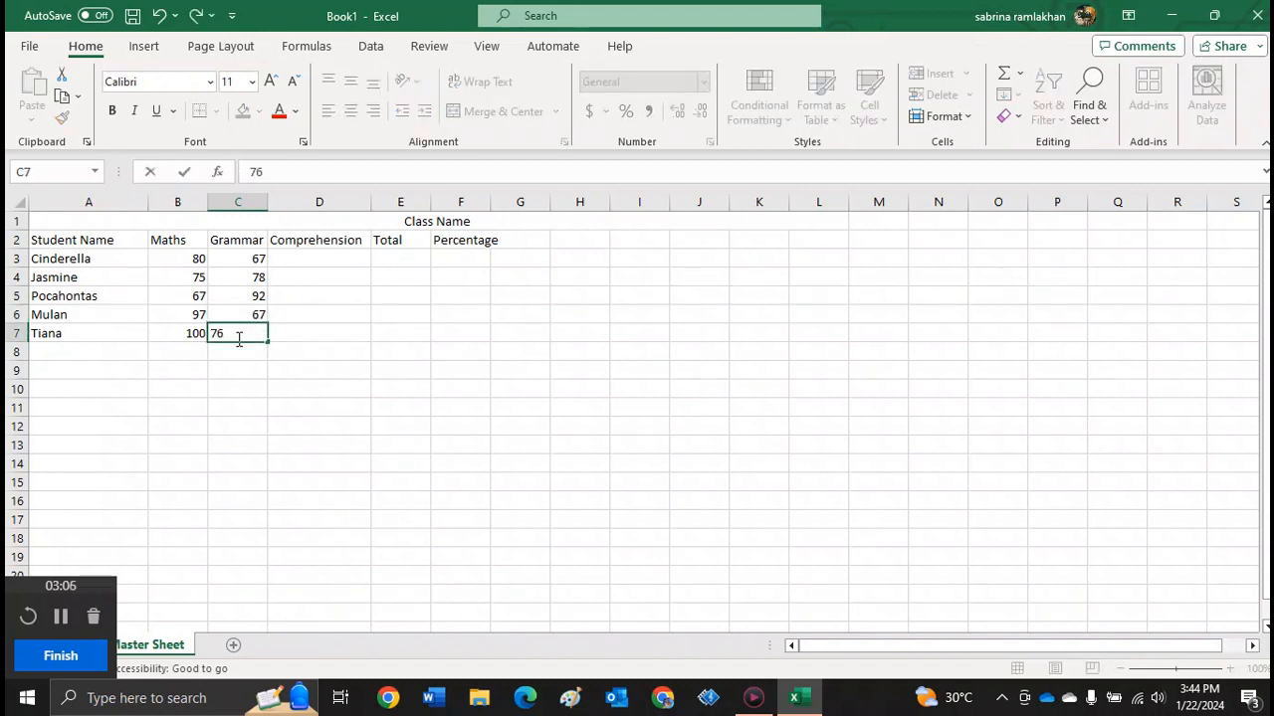
# - Enter the Comprehension marks 87, 78, 32, 54 and 87 in D3 through D7
pyautogui.click(329, 254)
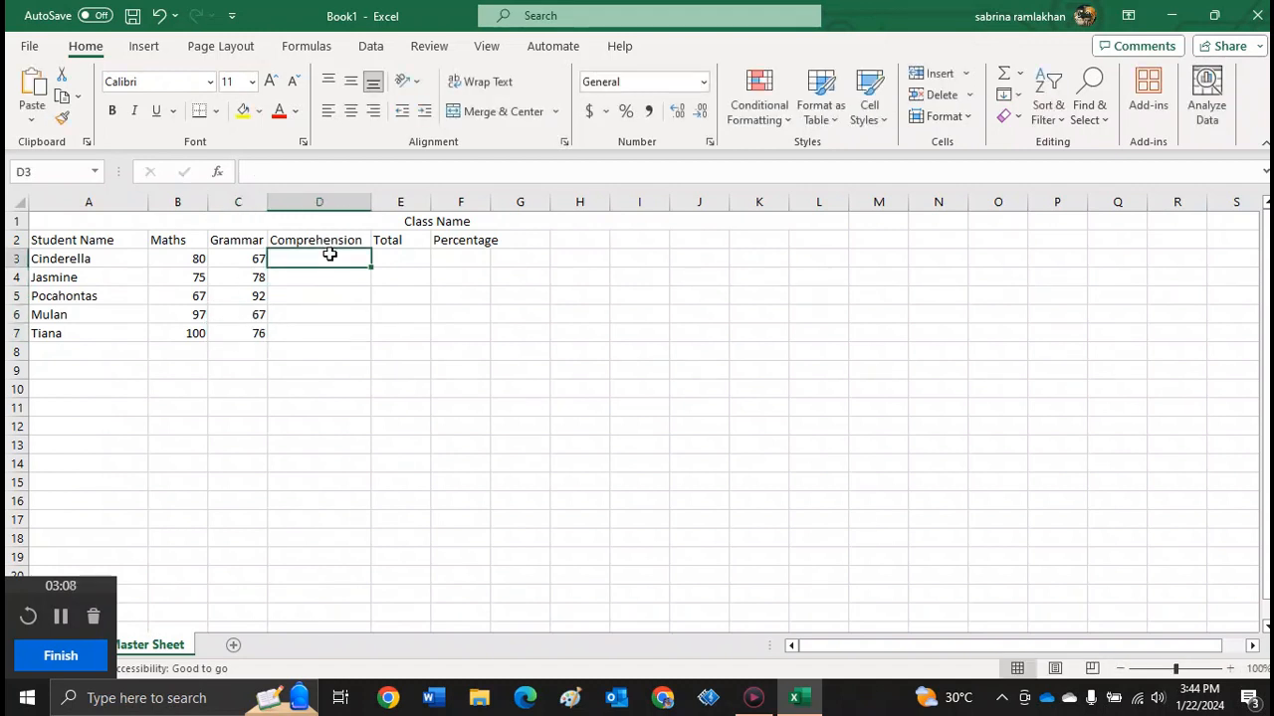
pyautogui.write('87')
pyautogui.click(328, 281)
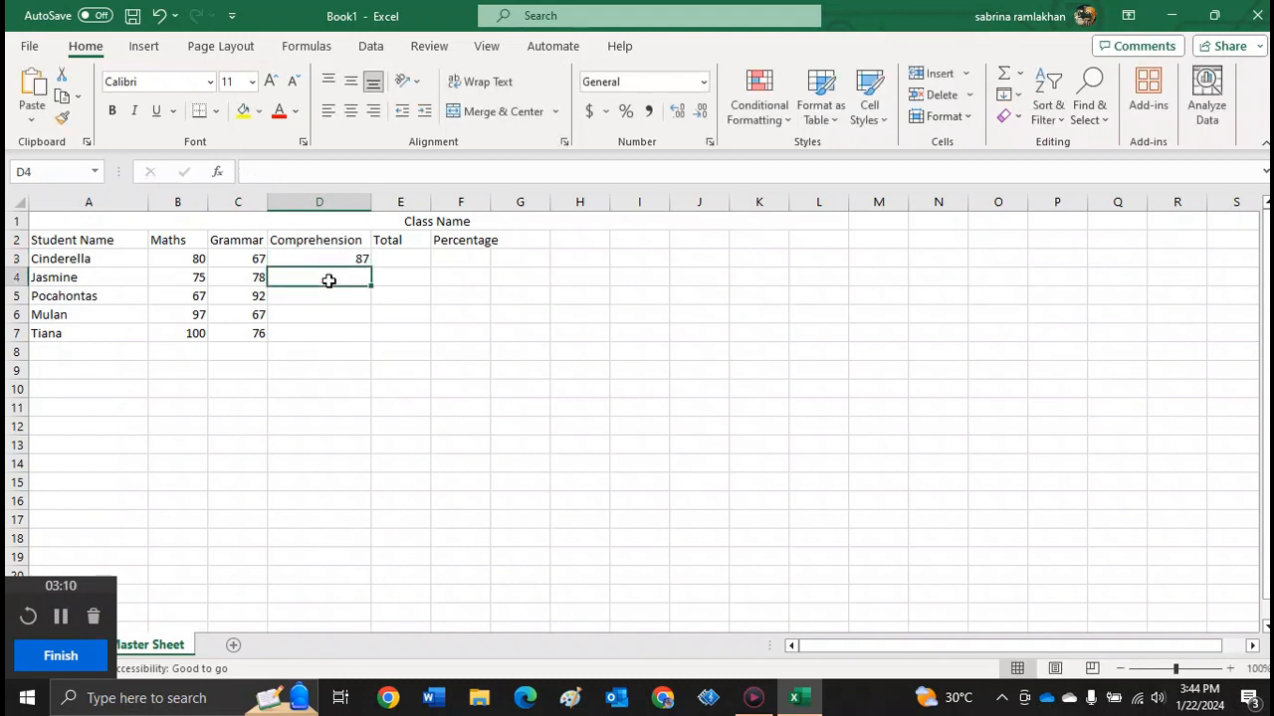
pyautogui.write('78')
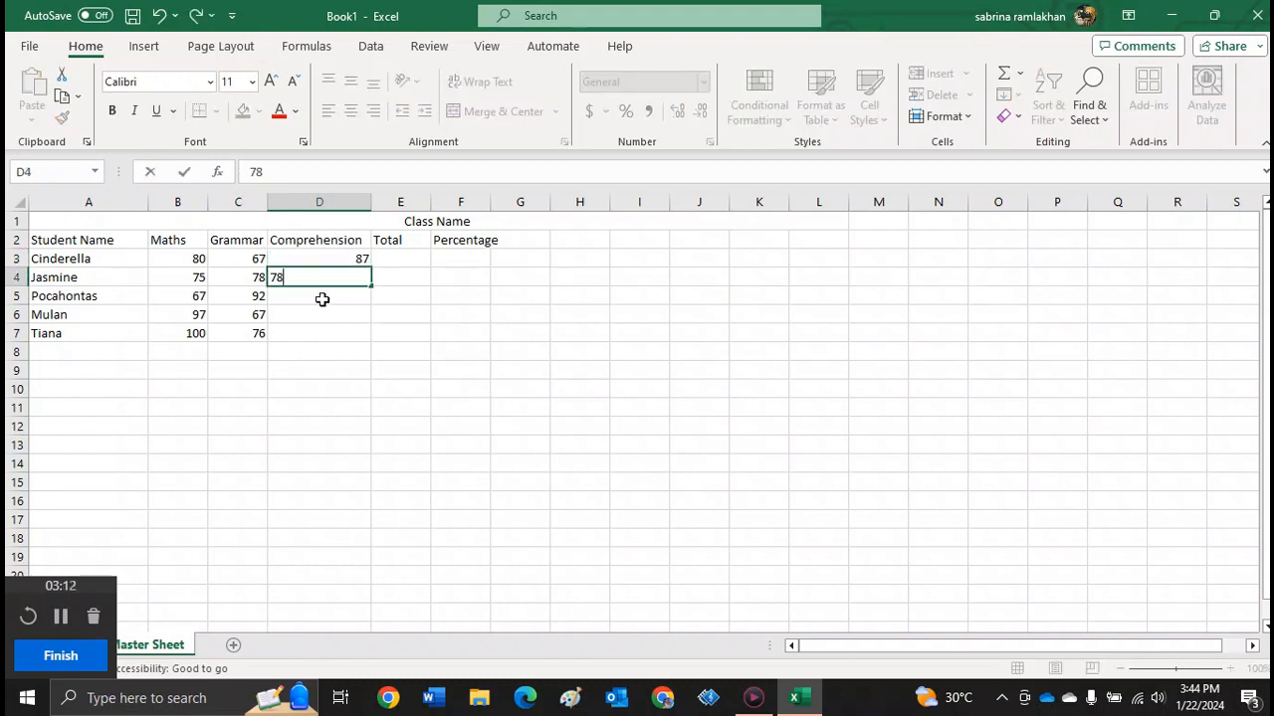
pyautogui.click(322, 298)
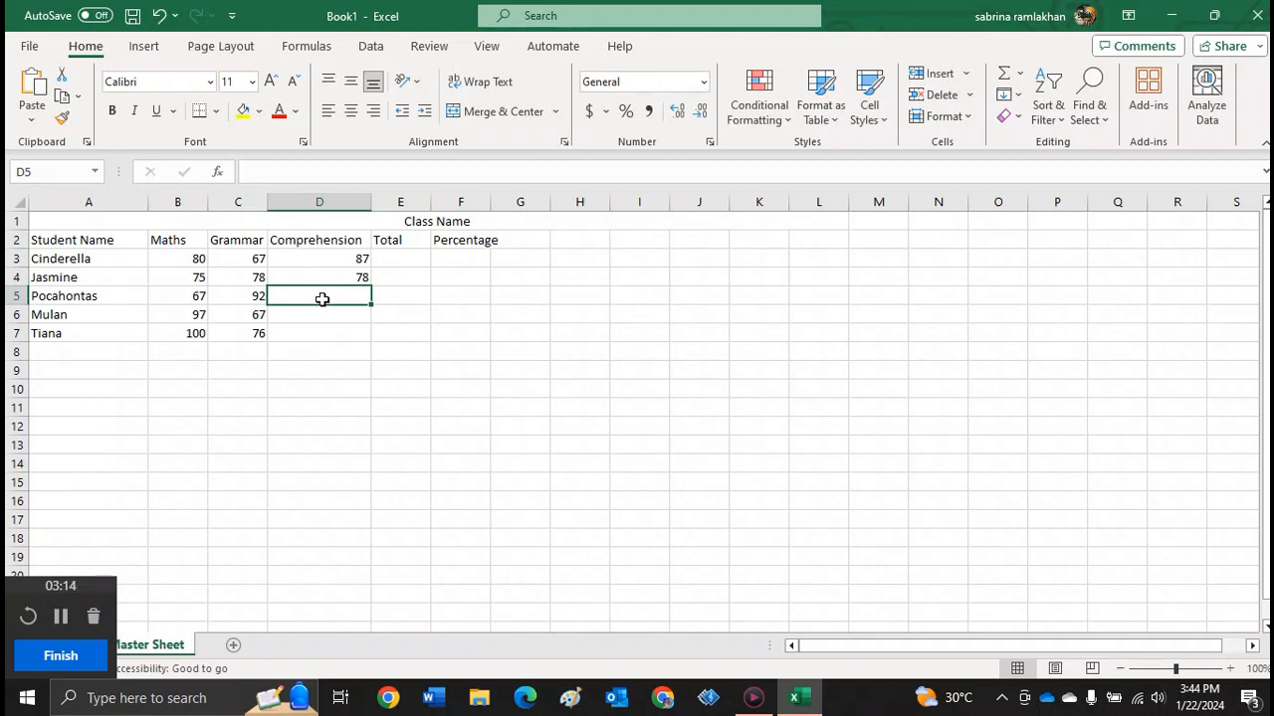
pyautogui.write('32')
pyautogui.click(324, 314)
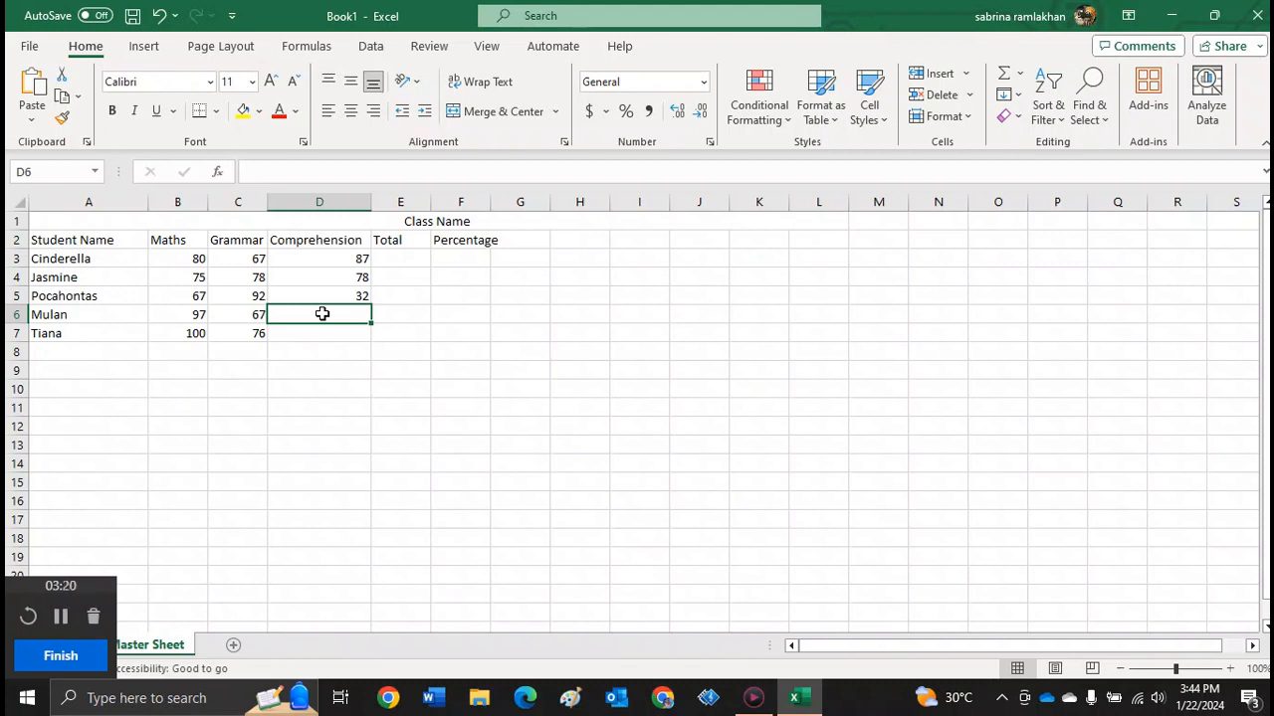
pyautogui.write('54')
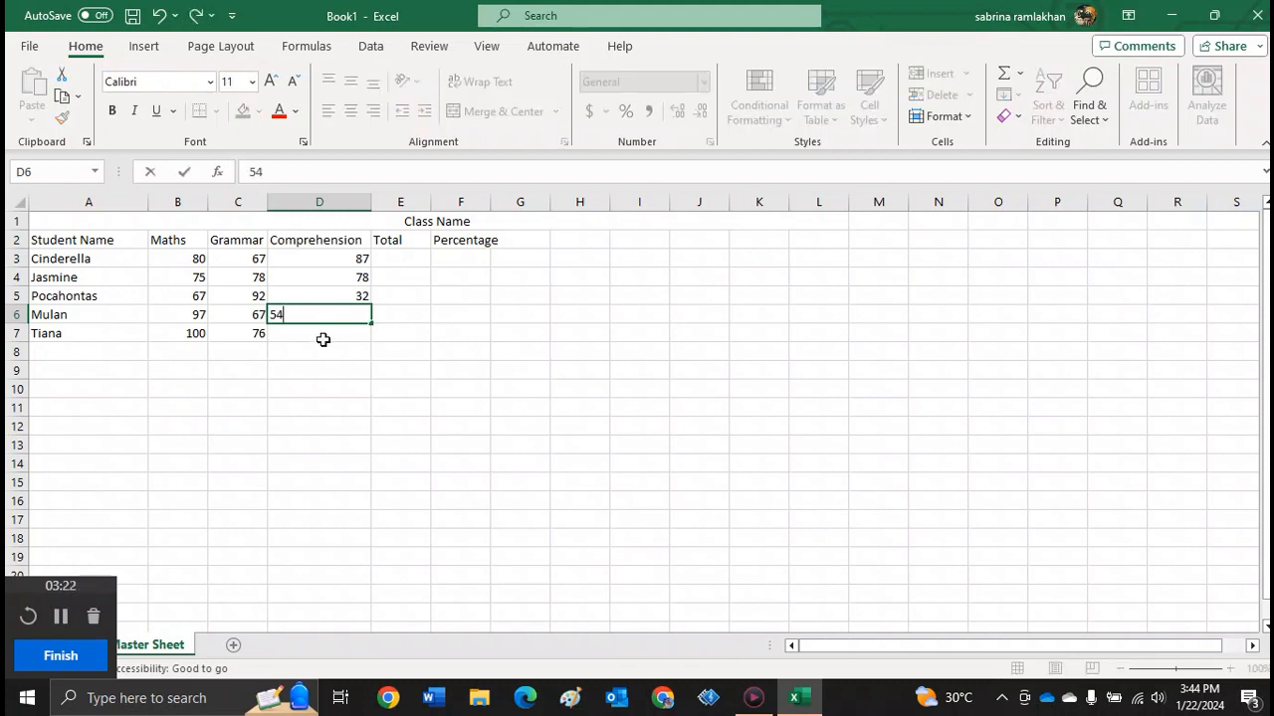
pyautogui.click(323, 341)
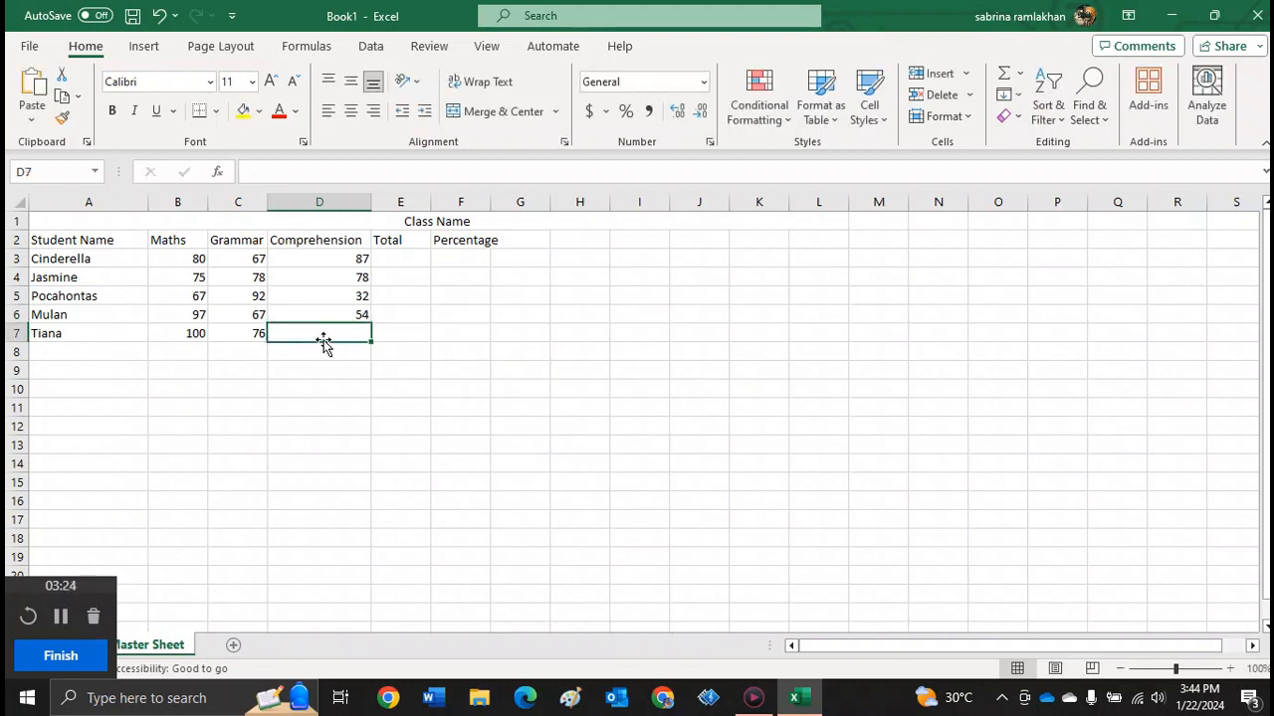
pyautogui.write('8')
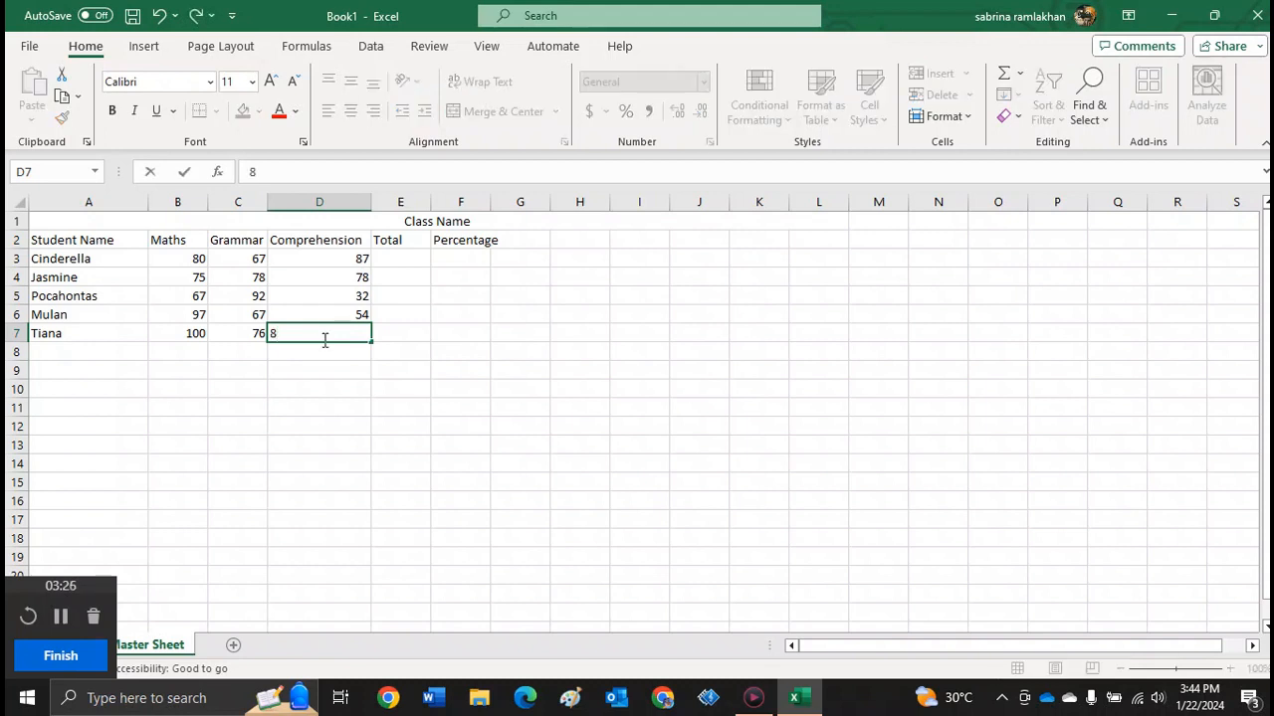
pyautogui.write('7')
# - Enter the formula =(b3,c3,d3) in E3 as the first student's total
pyautogui.click(406, 255)
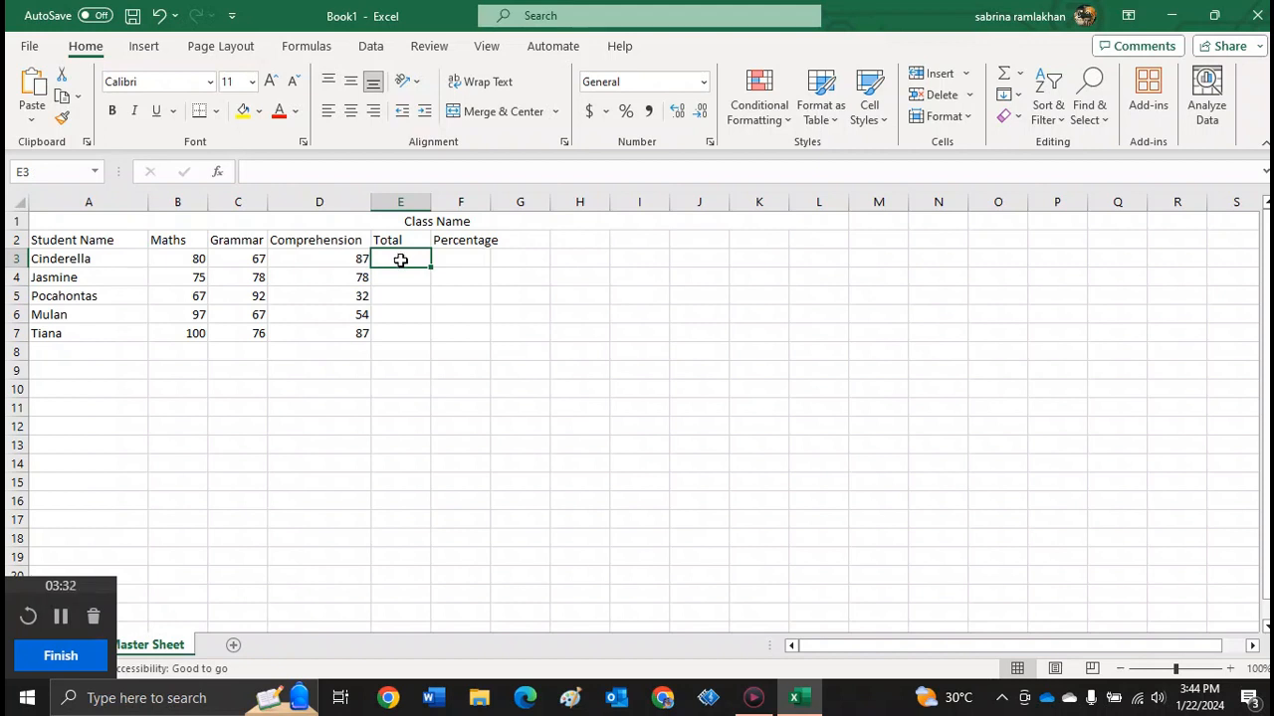
pyautogui.doubleClick(400, 259)
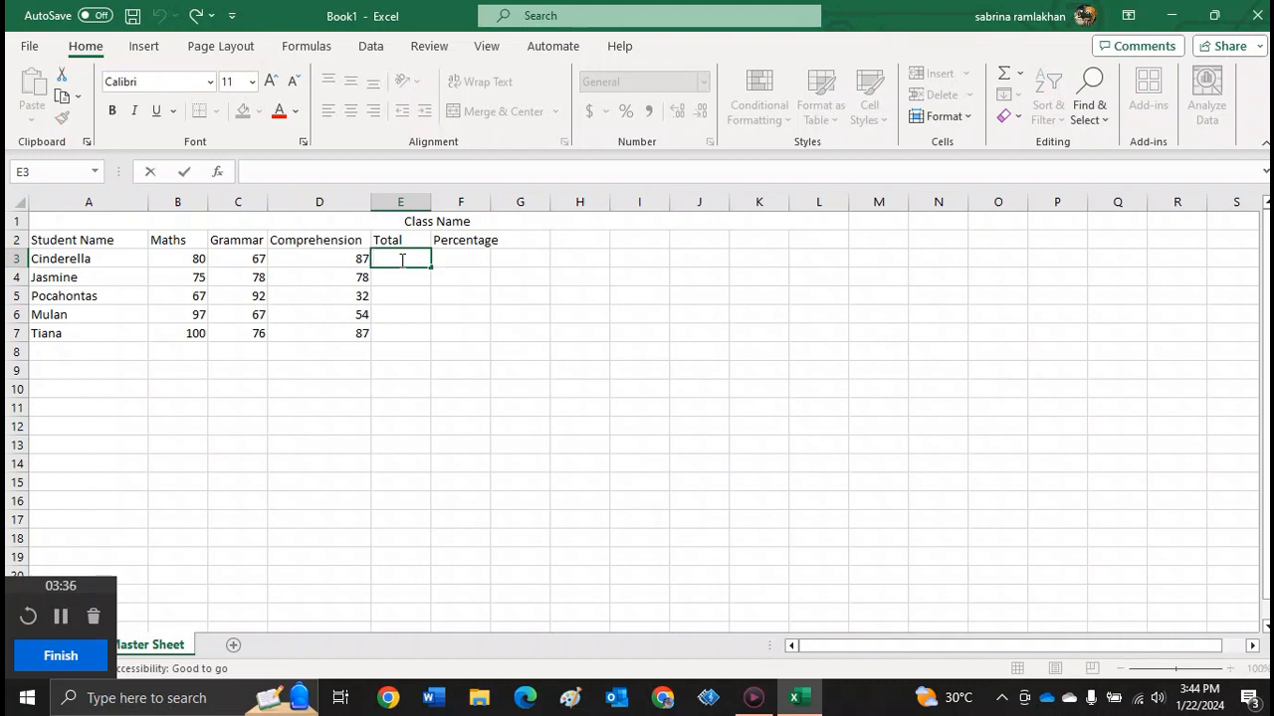
pyautogui.write('=')
pyautogui.write('(')
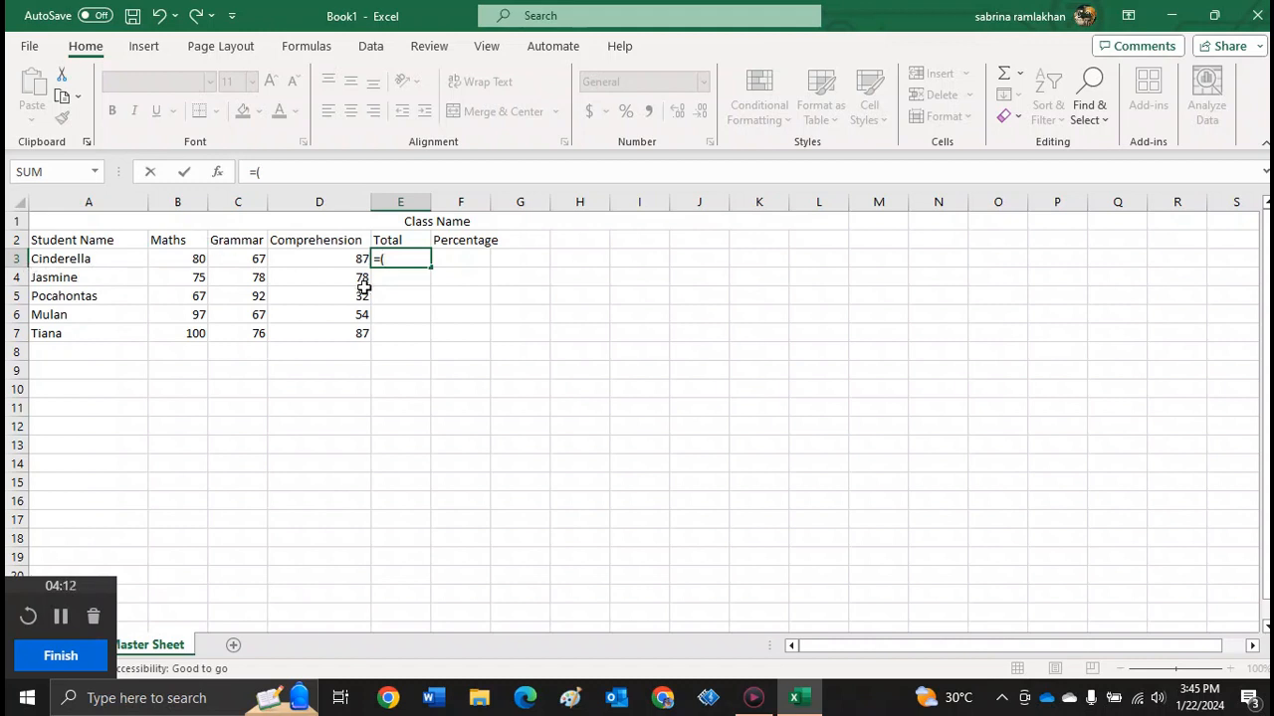
pyautogui.write('3')
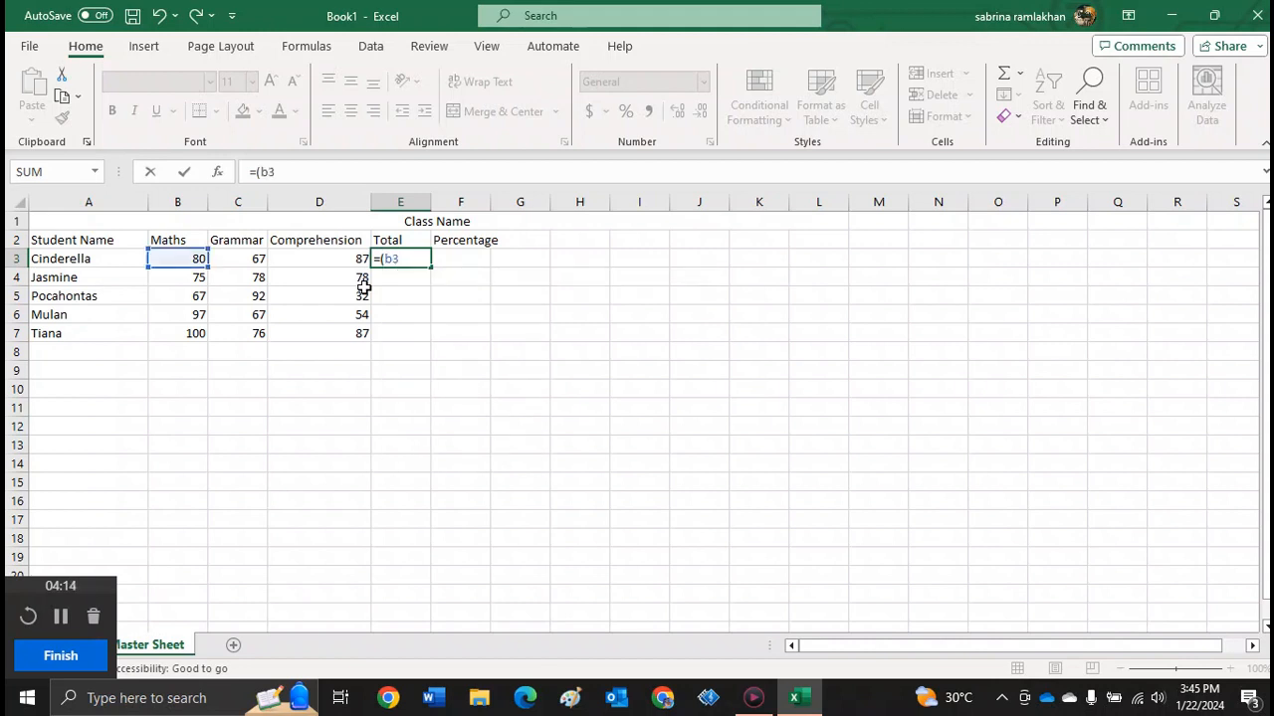
pyautogui.write(',c3')
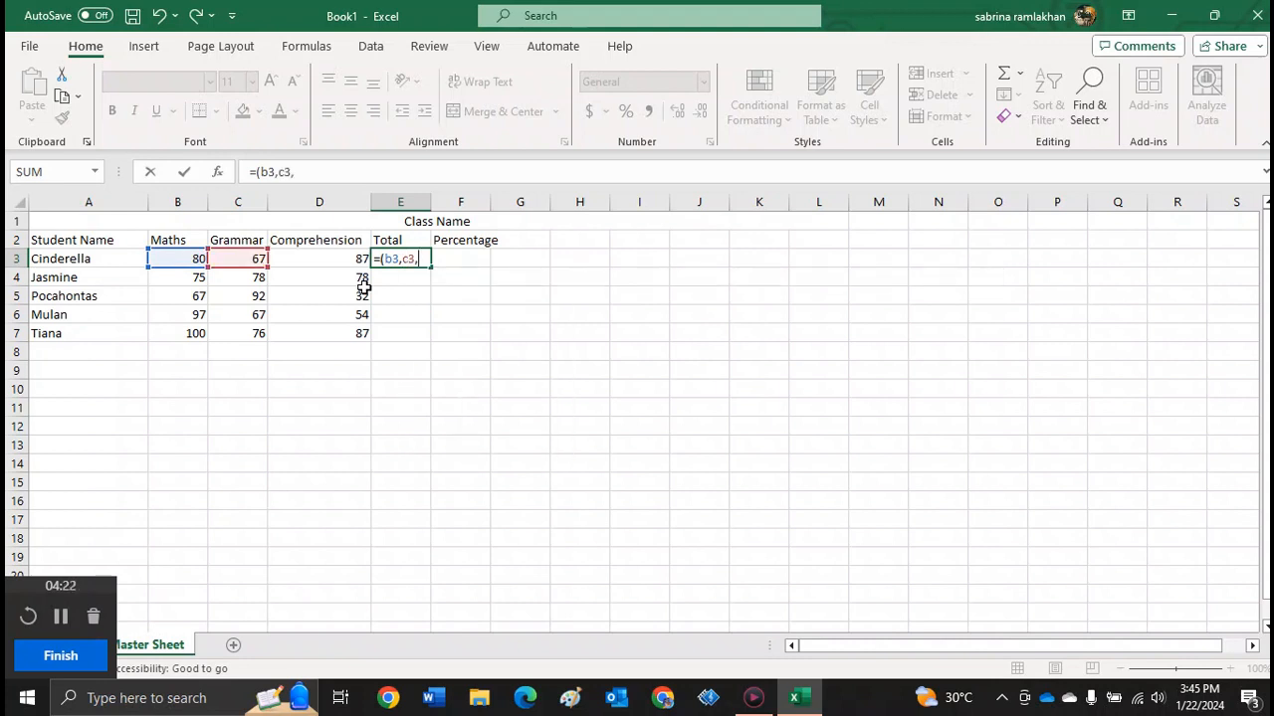
pyautogui.write(',d3')
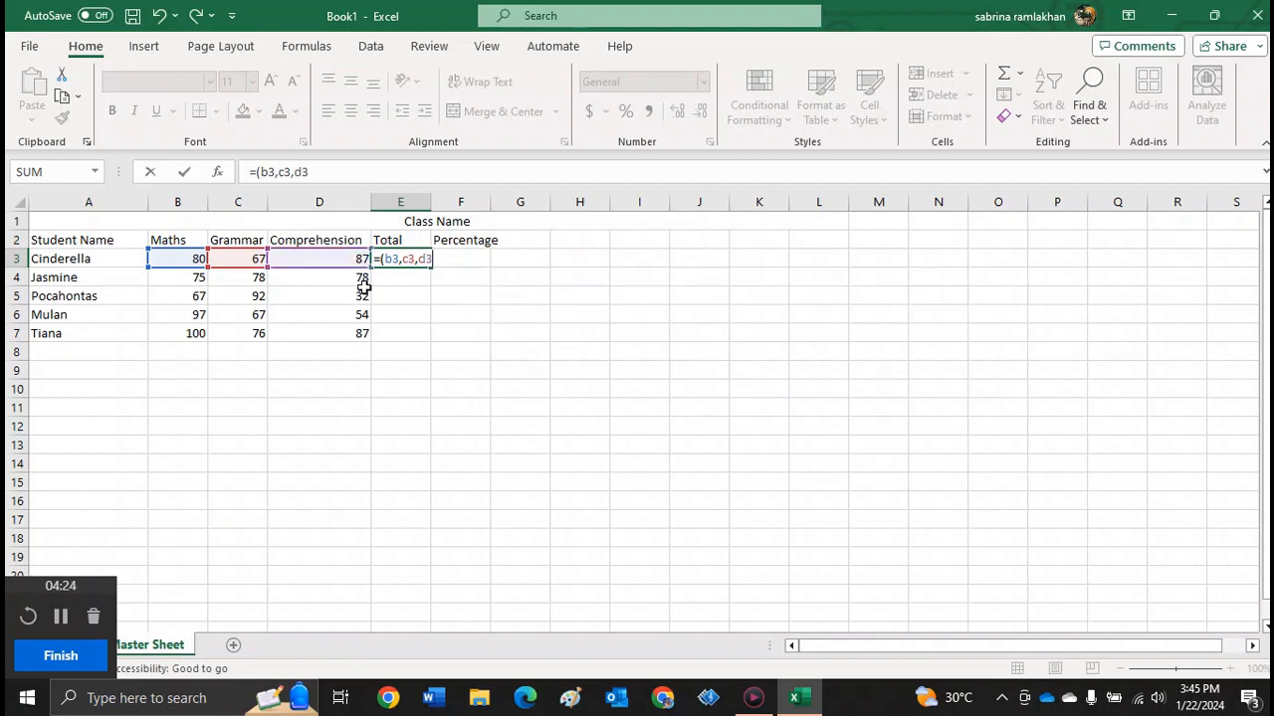
pyautogui.write(')')
pyautogui.press('Return')
# - Correct the formula in E3 by adding the SUM function so it reads =SUM(B3,C3,D3)
pyautogui.click(418, 256)
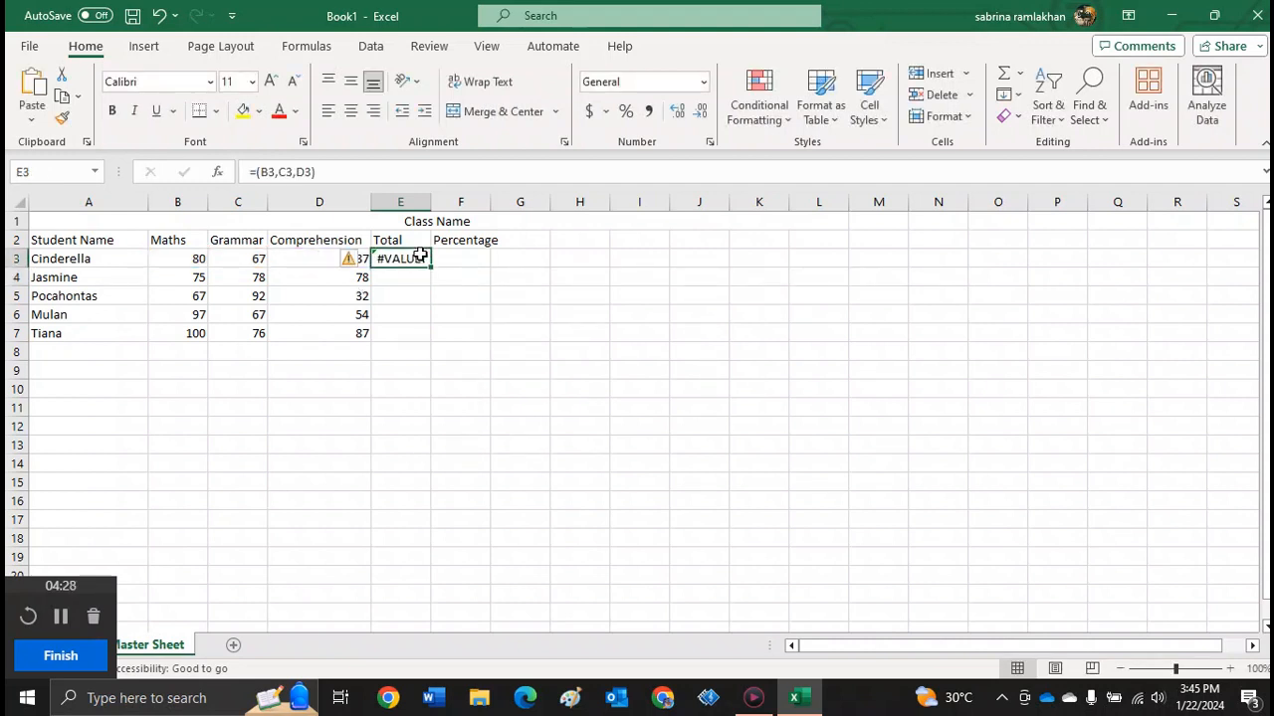
pyautogui.click(257, 173)
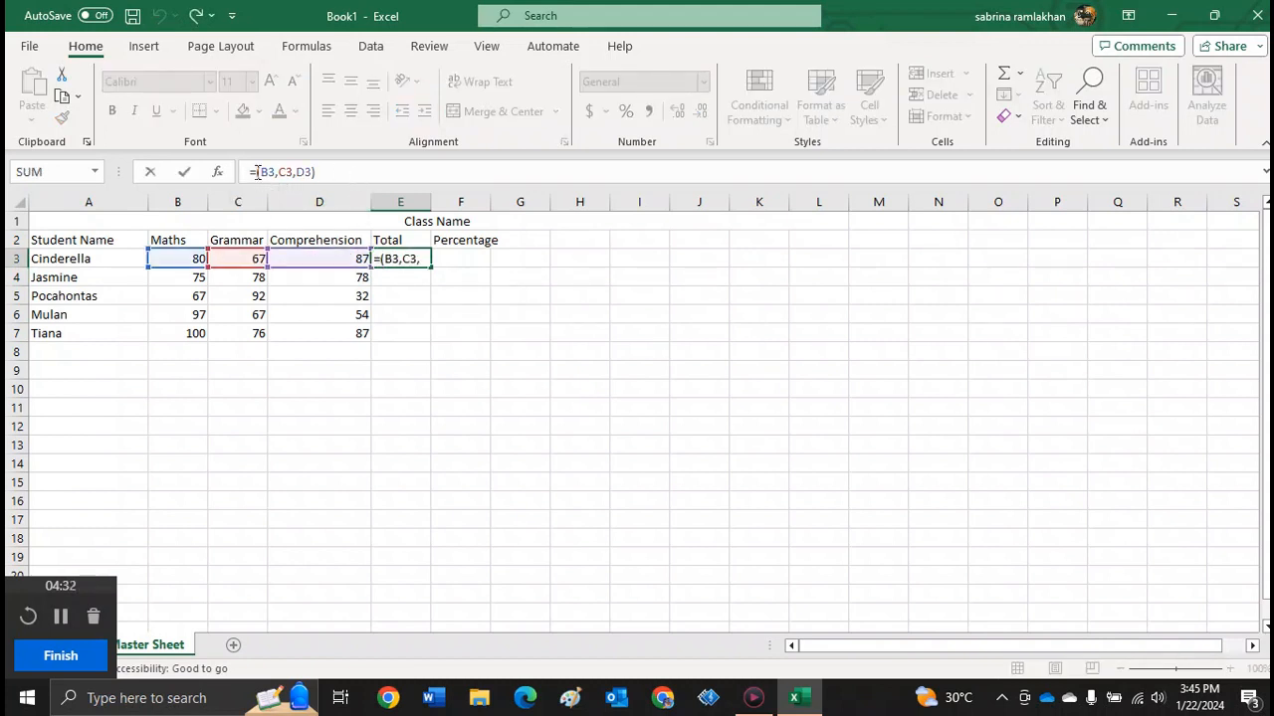
pyautogui.write('sum')
pyautogui.press('Return')
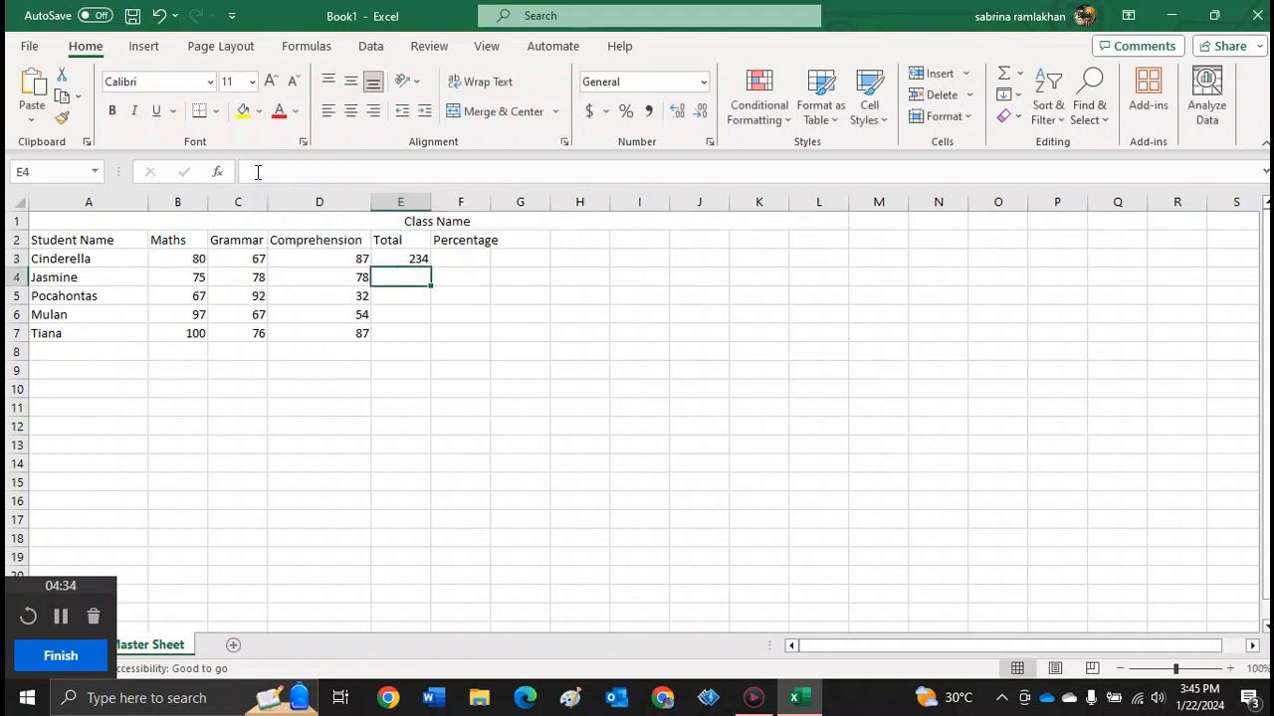
# - Fill the total formula from E3 down through E7 and check the copied formulas in E4 and E5
pyautogui.click(416, 256)
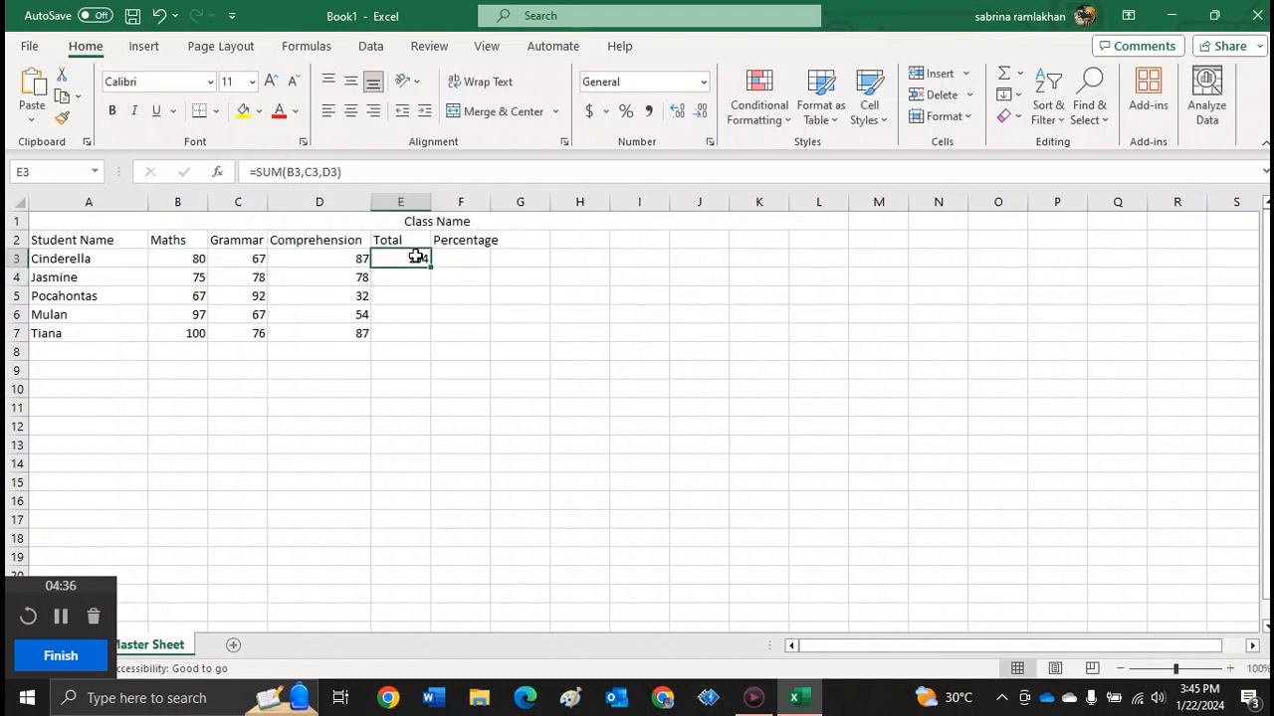
pyautogui.moveTo(431, 269)
pyautogui.mouseDown()
pyautogui.moveTo(430, 339)
pyautogui.moveTo(432, 264)
pyautogui.mouseUp()
pyautogui.moveTo(429, 266); pyautogui.dragTo(423, 339)
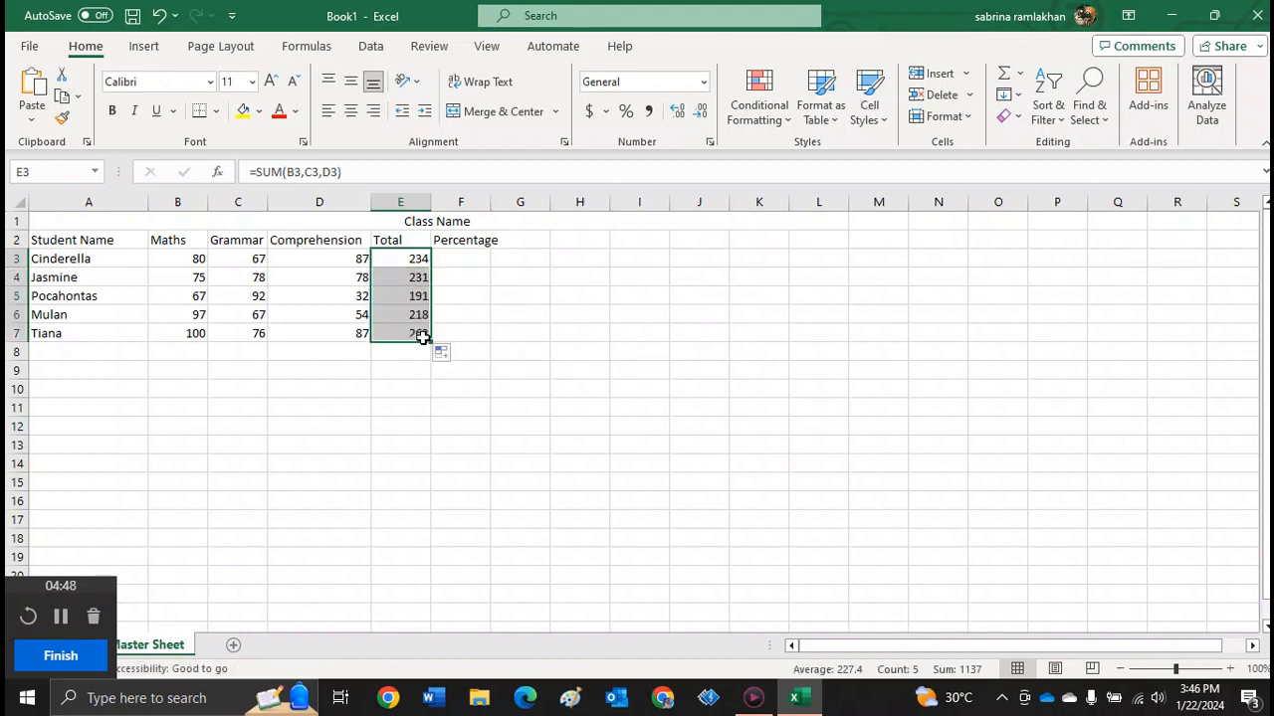
pyautogui.click(416, 278)
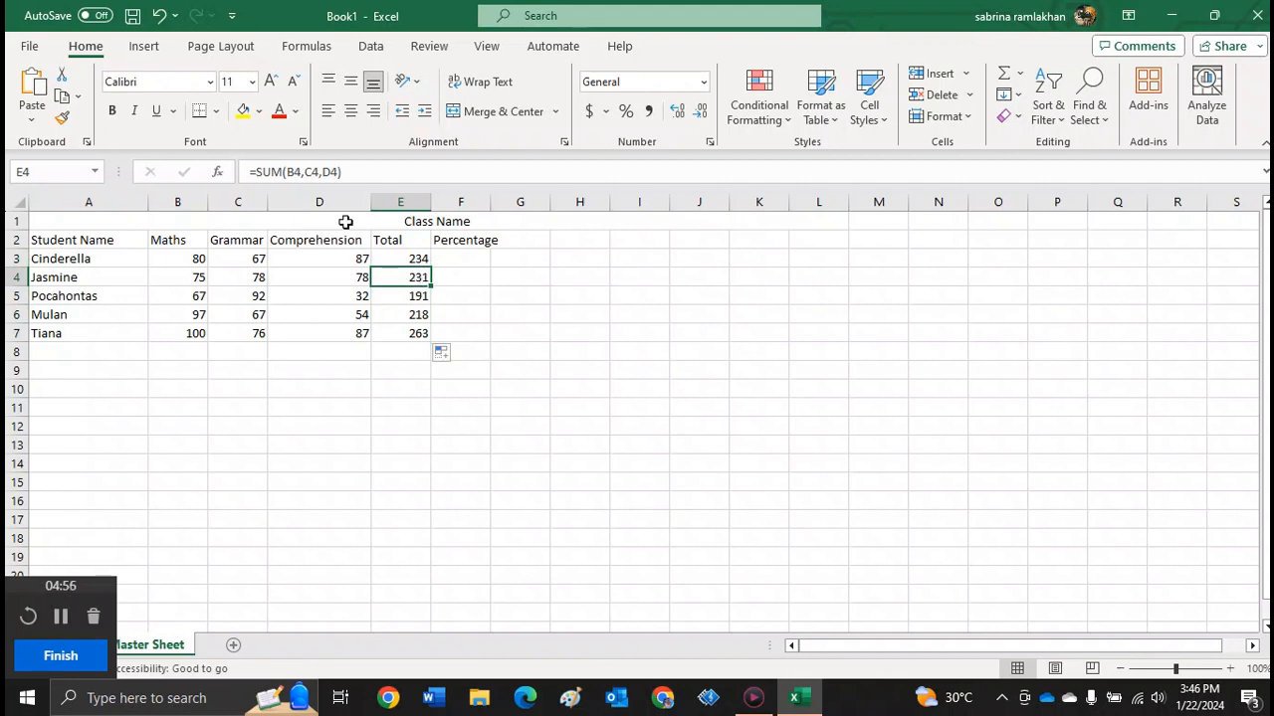
pyautogui.click(414, 299)
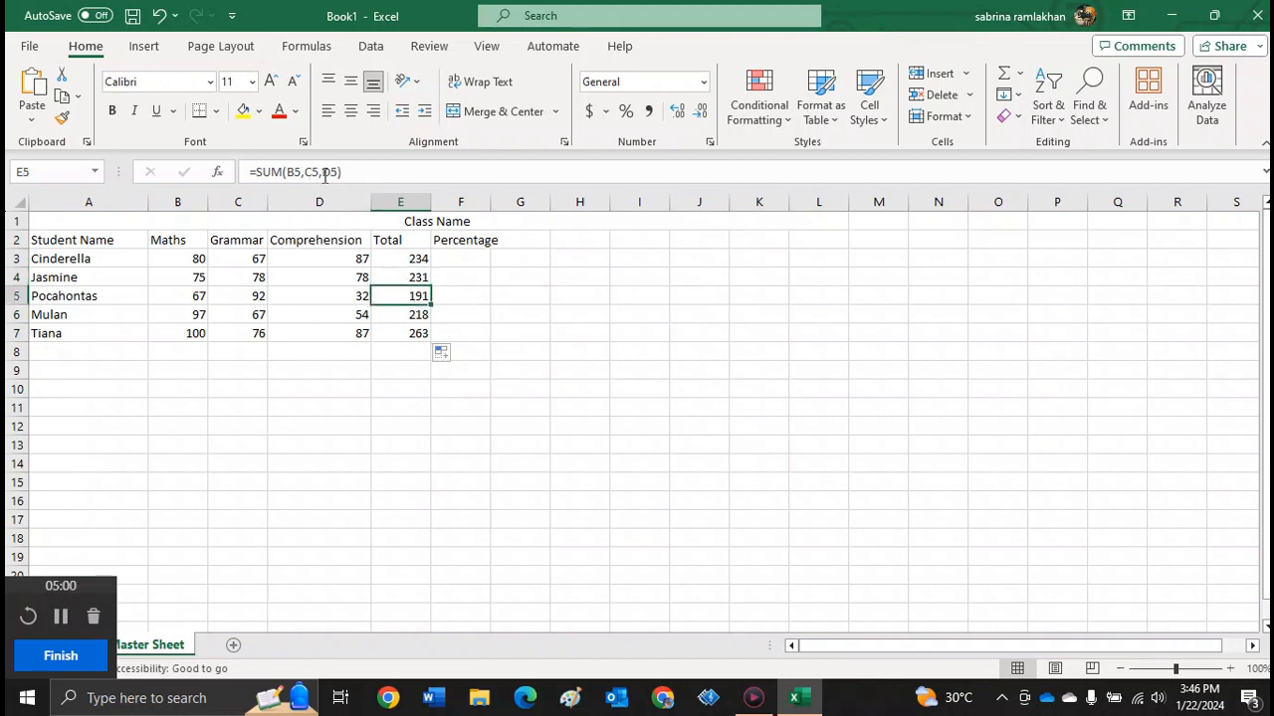
# - Add a Total heading in H2, enter =SUM(B3:D3) in H3 as an alternative total, and fill it down through H7
pyautogui.click(416, 313)
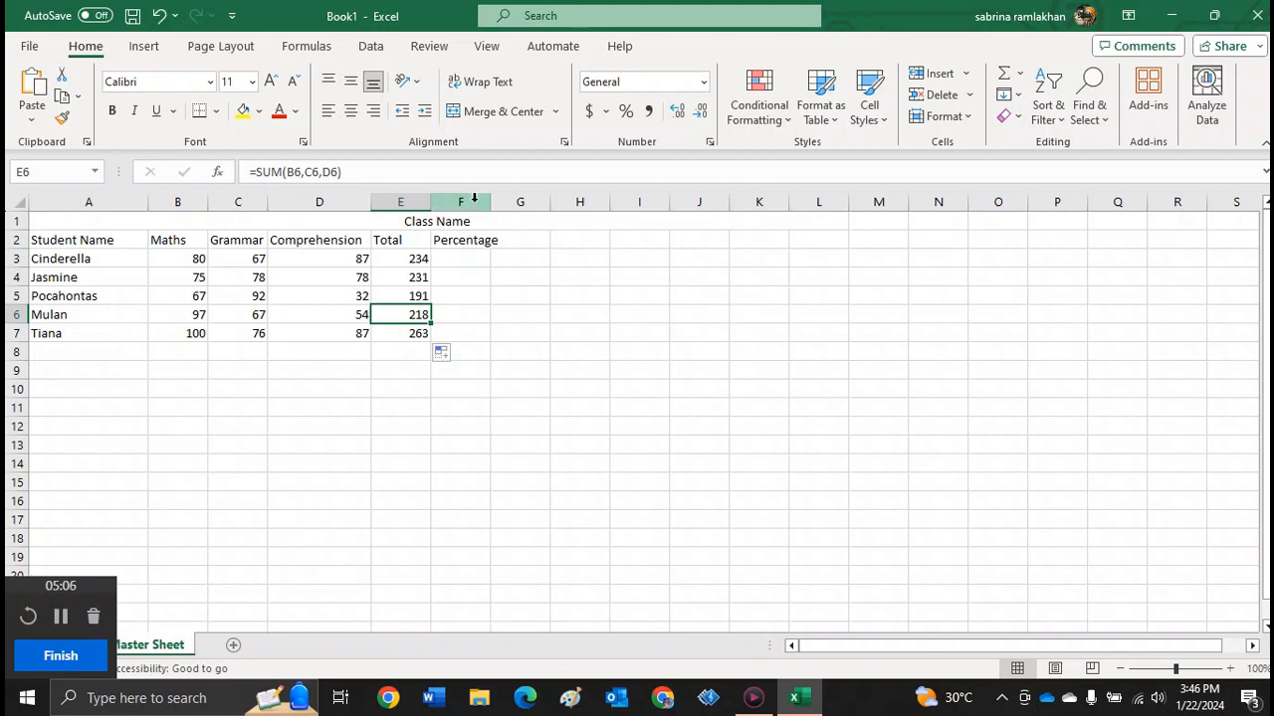
pyautogui.click(581, 237)
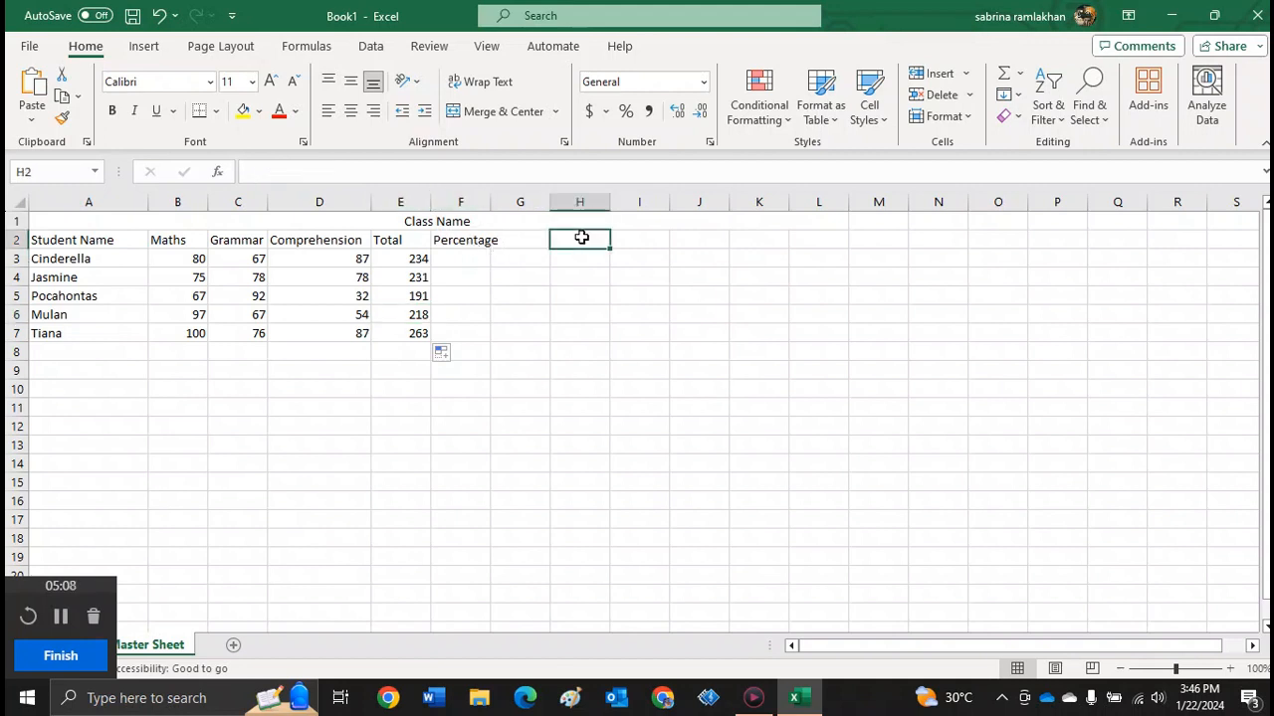
pyautogui.write('Total')
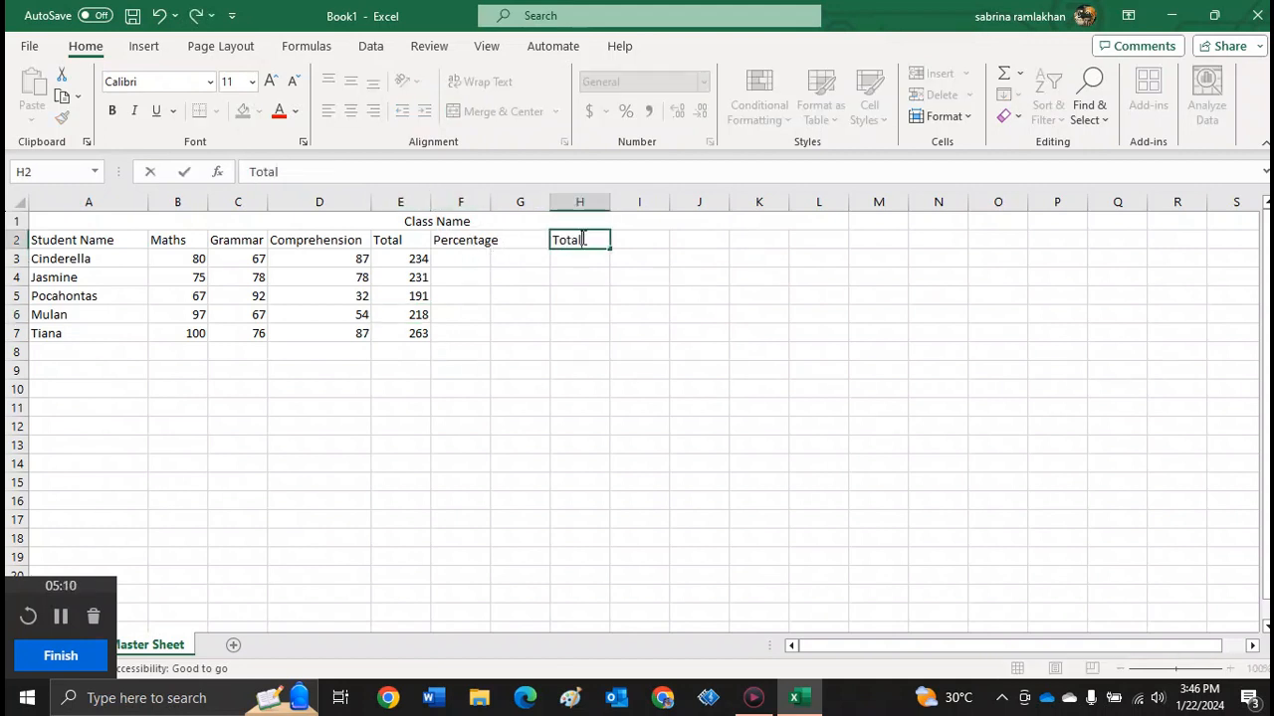
pyautogui.click(573, 261)
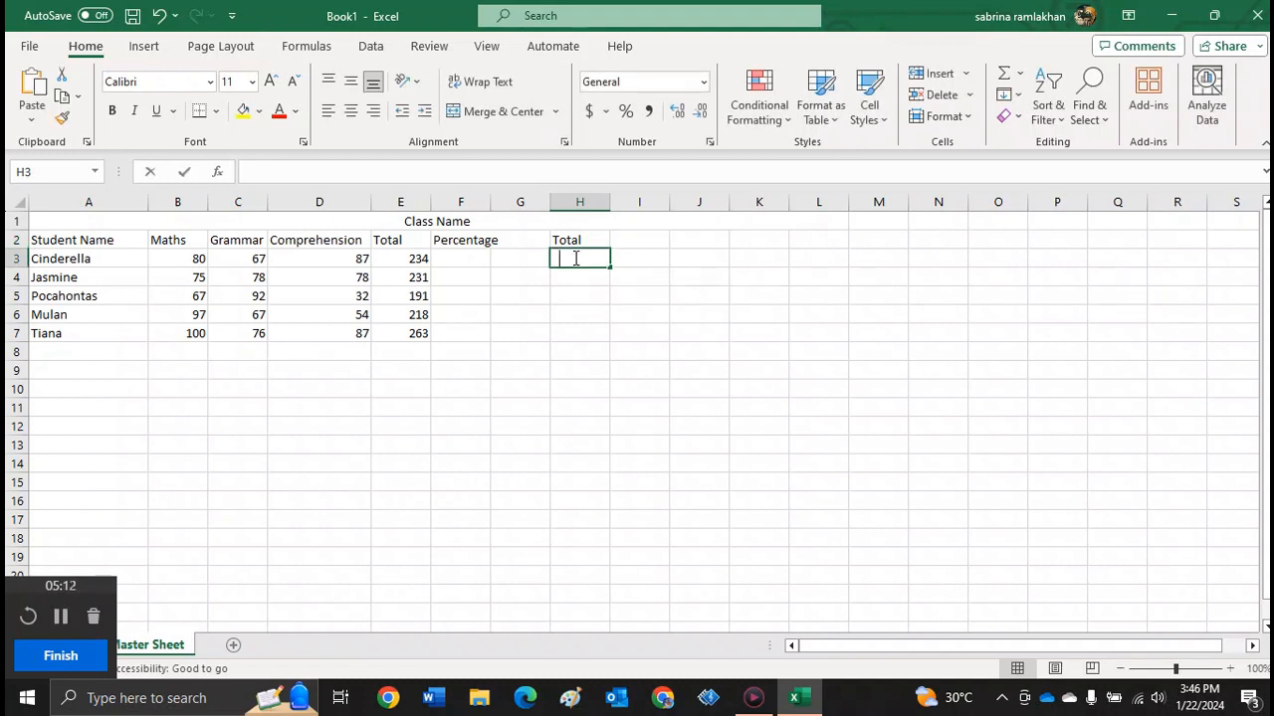
pyautogui.write('=sum(')
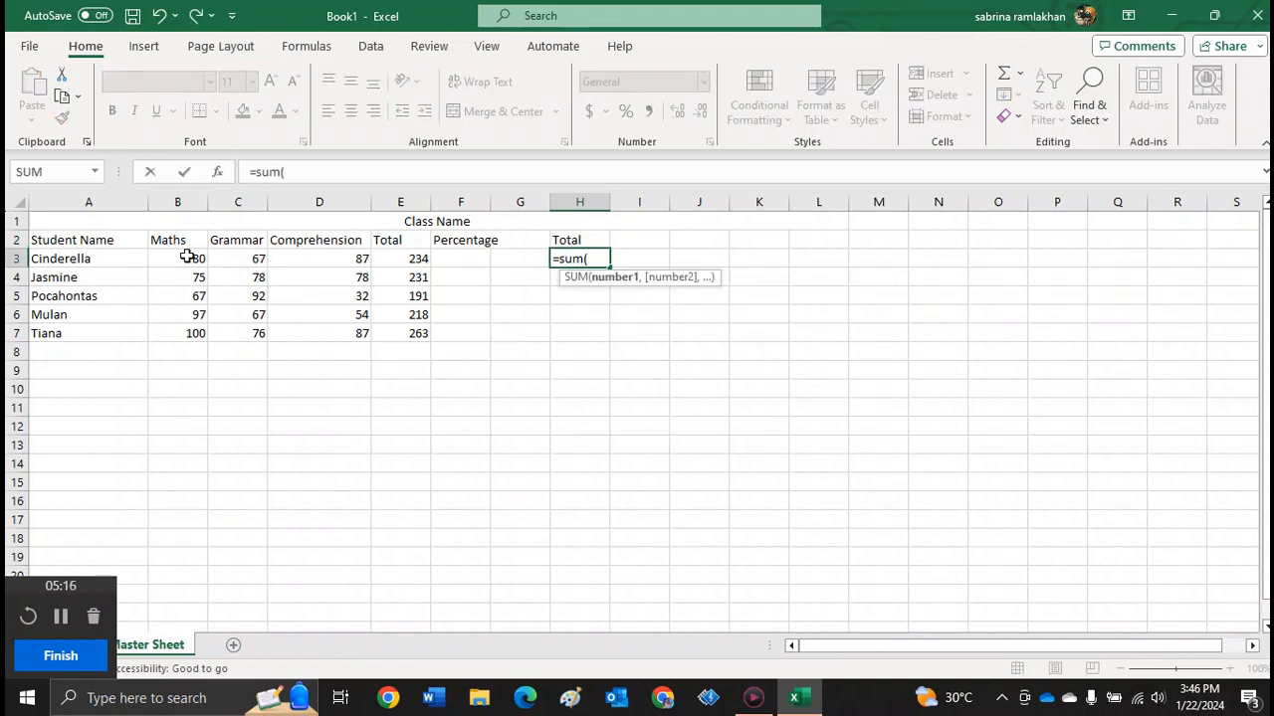
pyautogui.moveTo(187, 257); pyautogui.dragTo(340, 257)
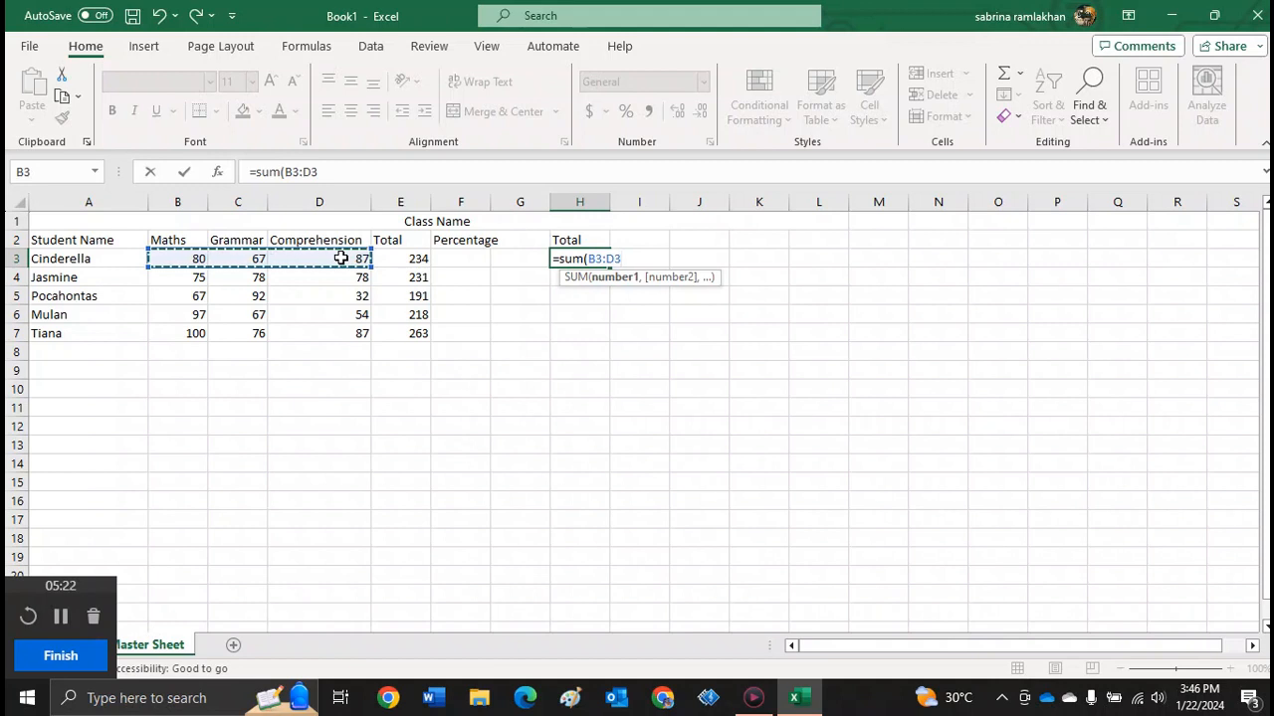
pyautogui.write(')')
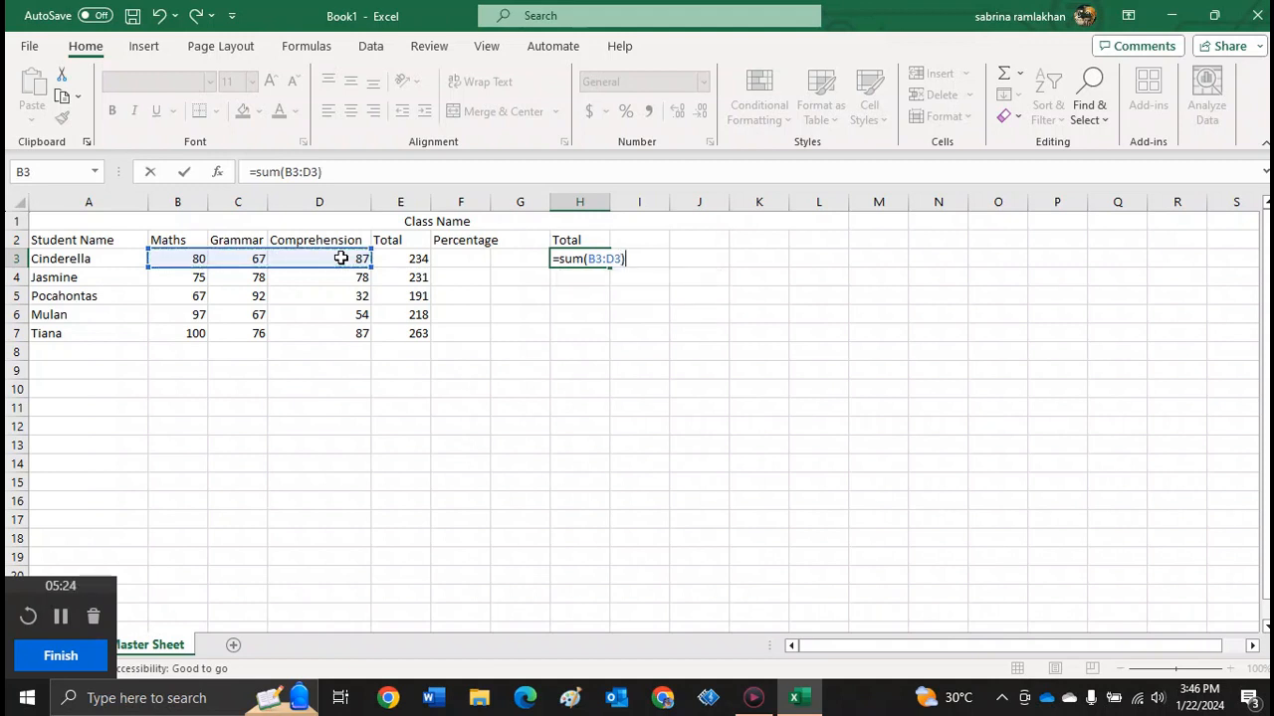
pyautogui.press('Return')
pyautogui.click(594, 259)
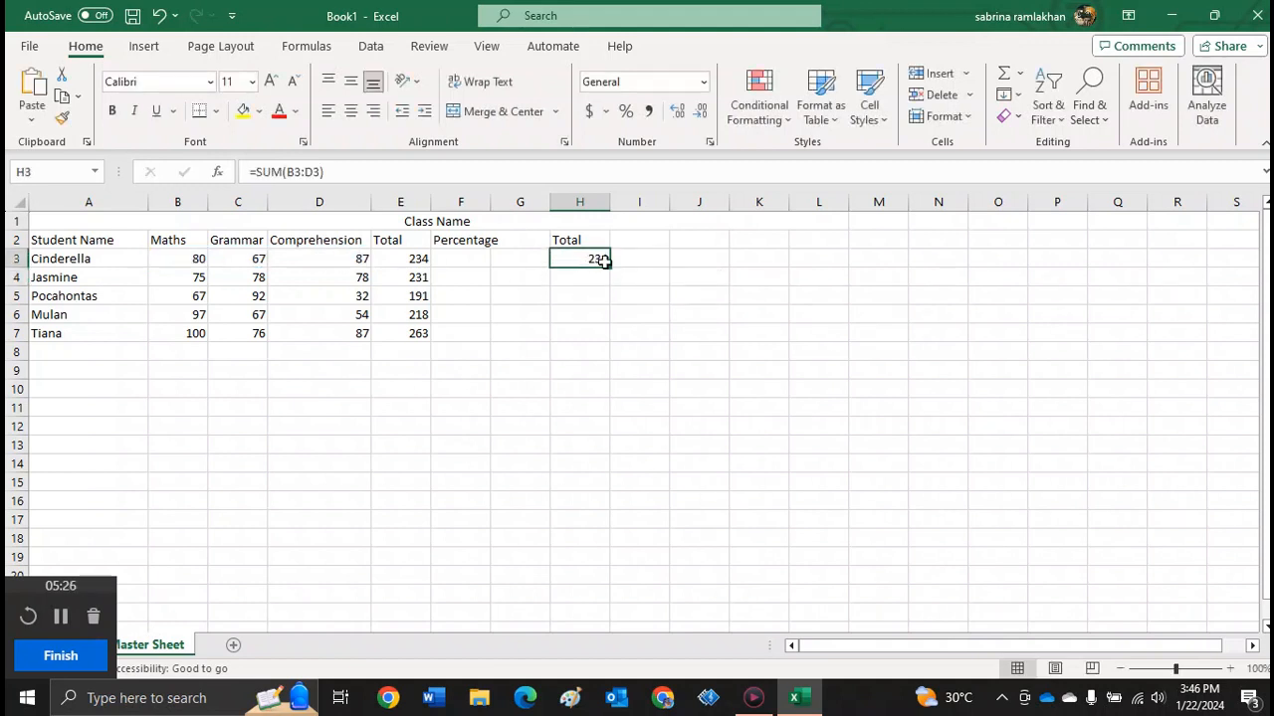
pyautogui.moveTo(610, 267); pyautogui.dragTo(611, 342)
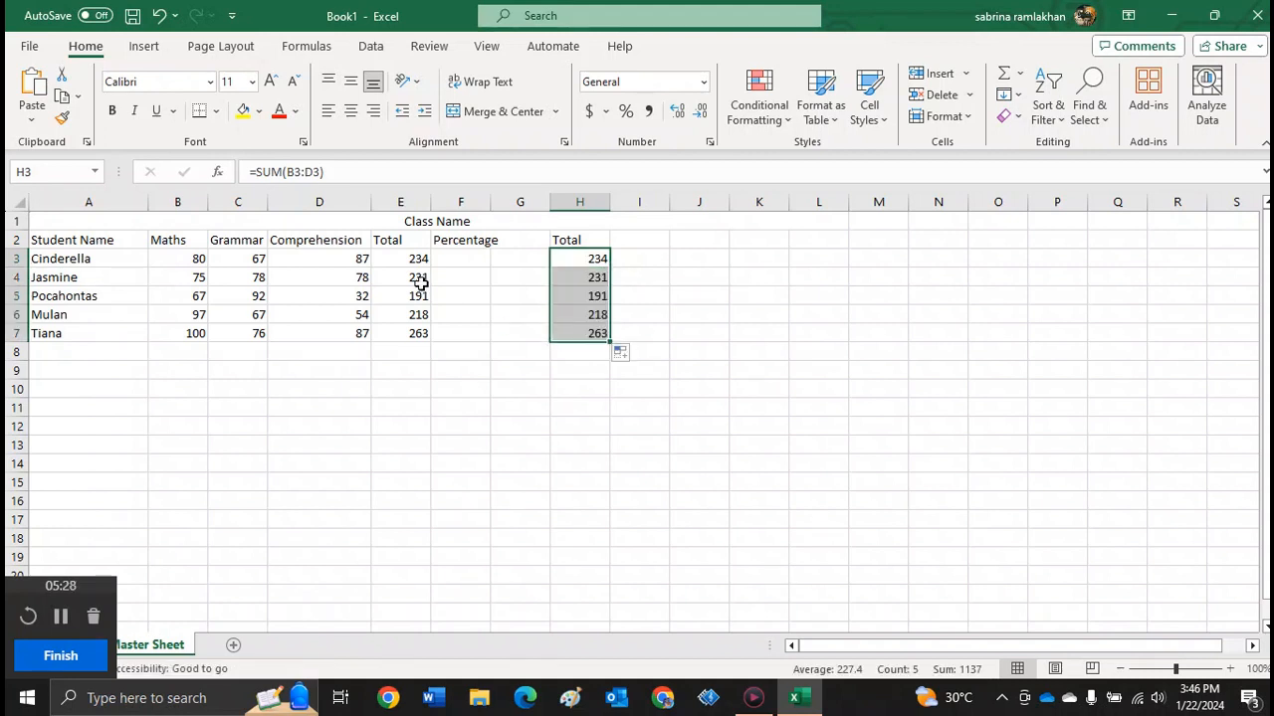
# - Enter the percentage formula =E3/300*100 in F3 and fill it down through F7
pyautogui.click(478, 256)
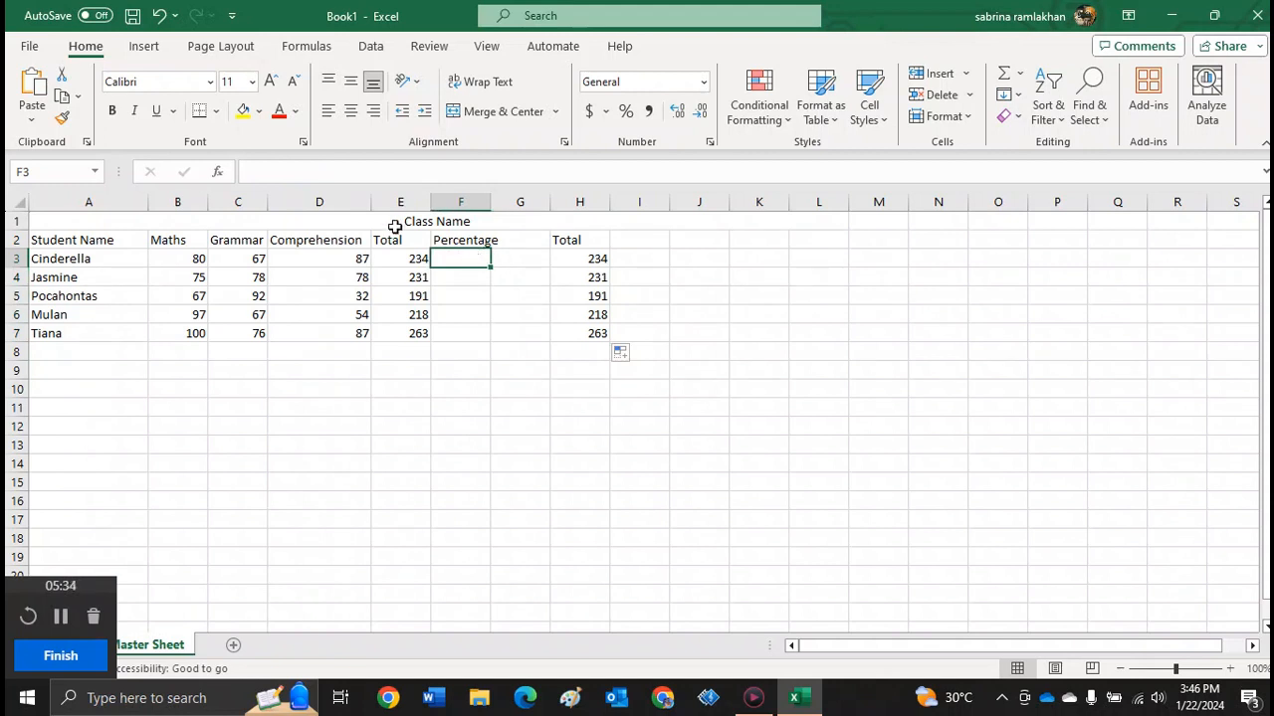
pyautogui.click(310, 170)
pyautogui.write('=')
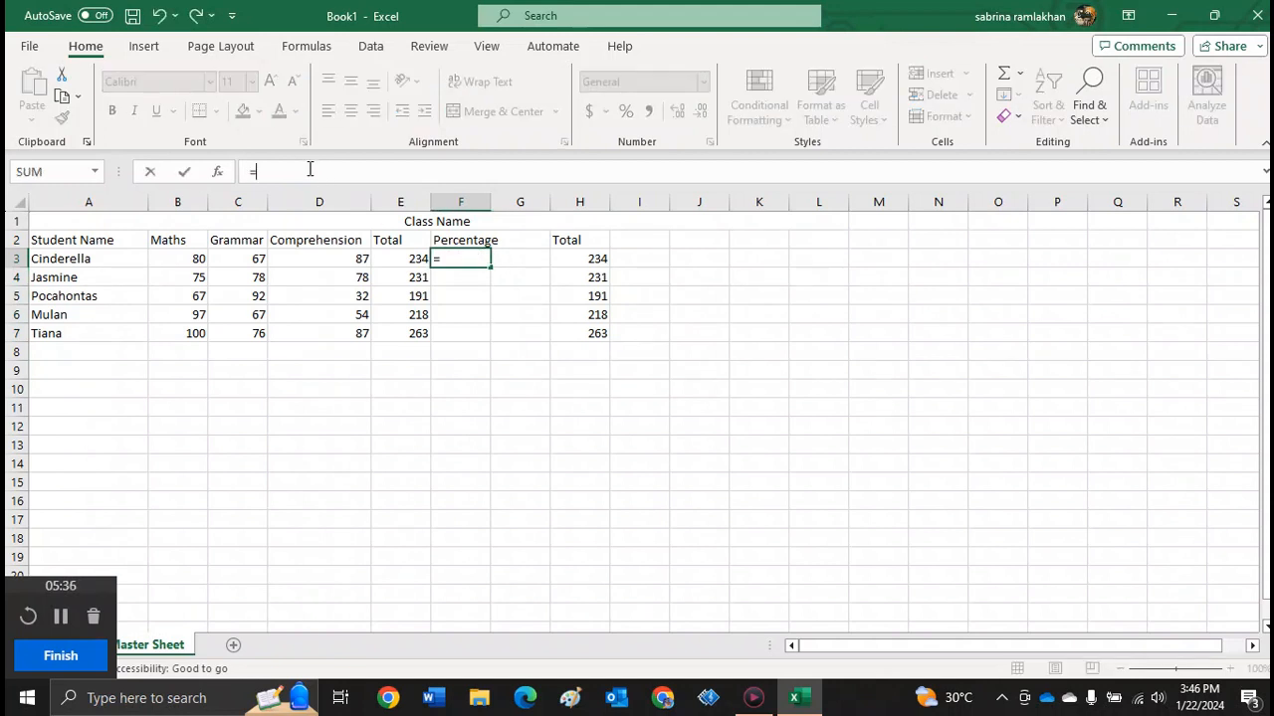
pyautogui.click(418, 259)
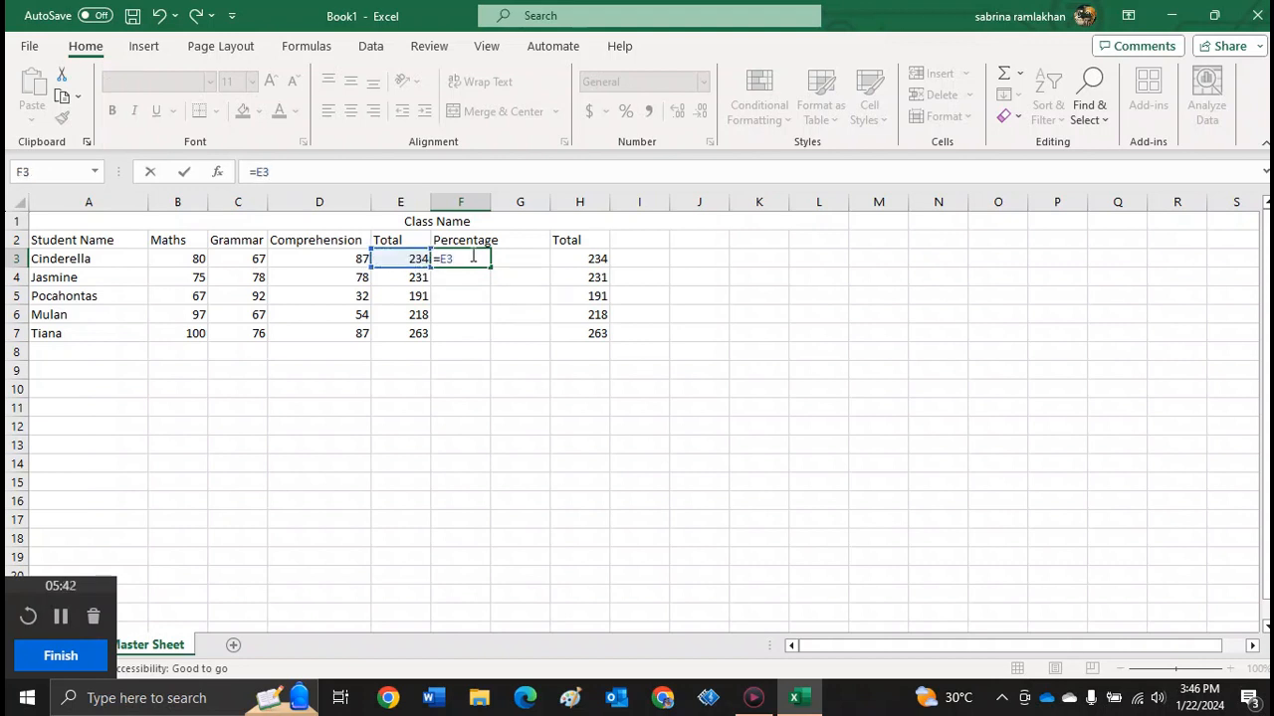
pyautogui.write('/')
pyautogui.write('300*')
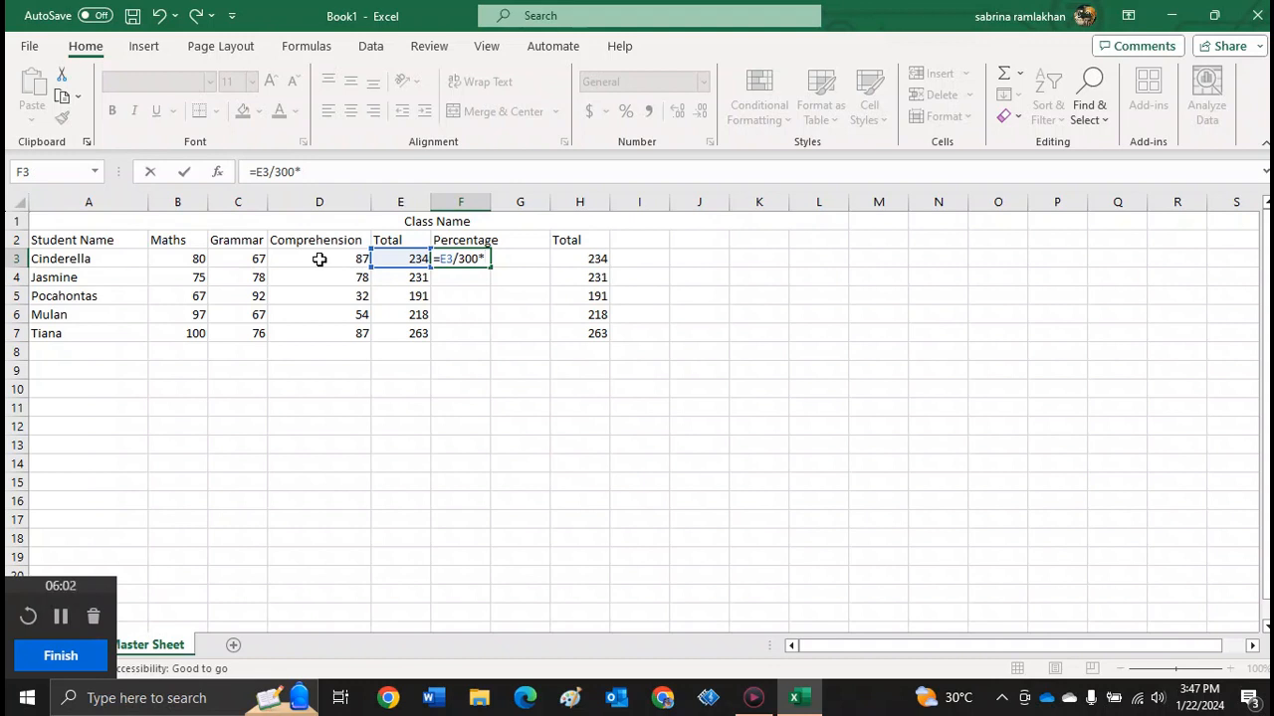
pyautogui.write('100')
pyautogui.press('Return')
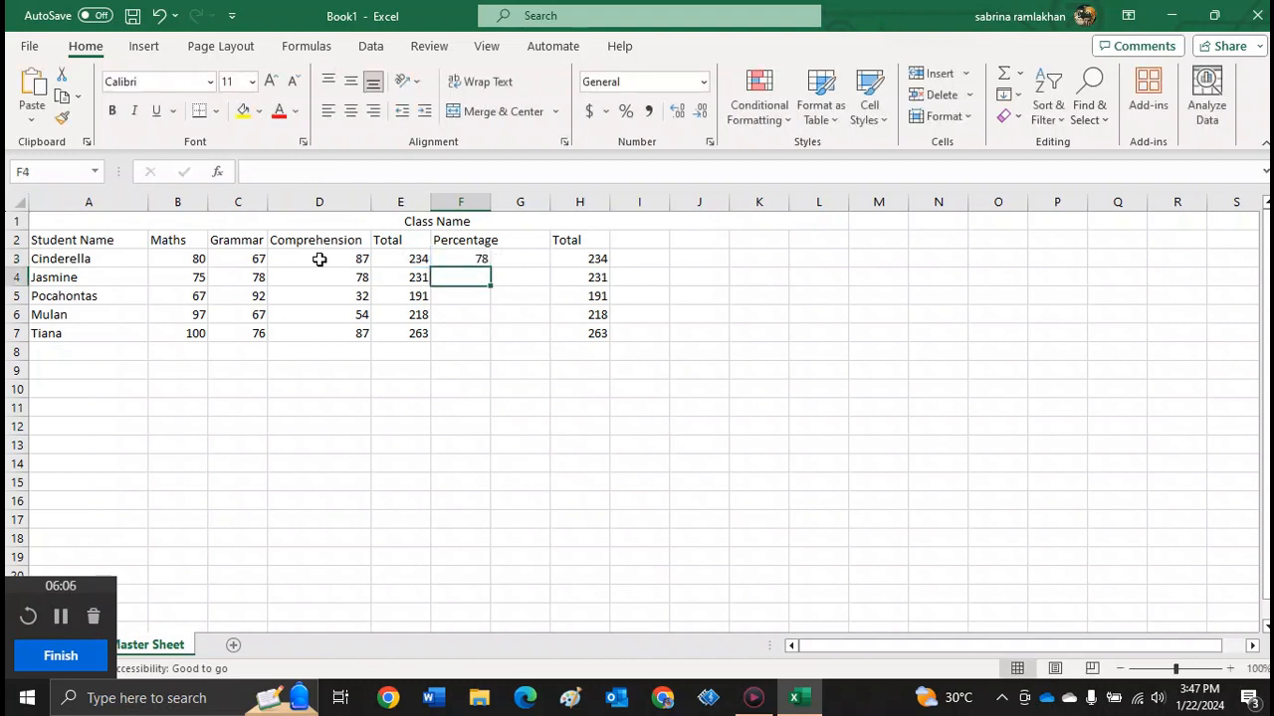
pyautogui.click(484, 261)
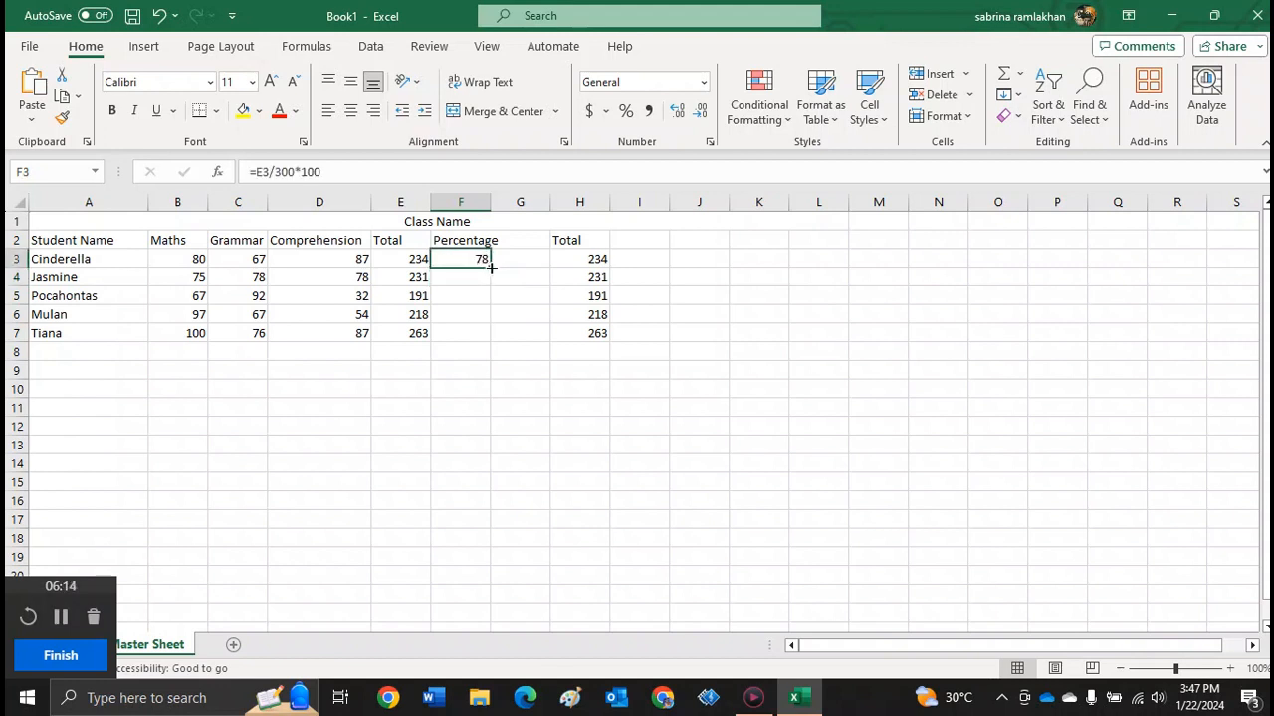
pyautogui.moveTo(490, 266); pyautogui.dragTo(486, 345)
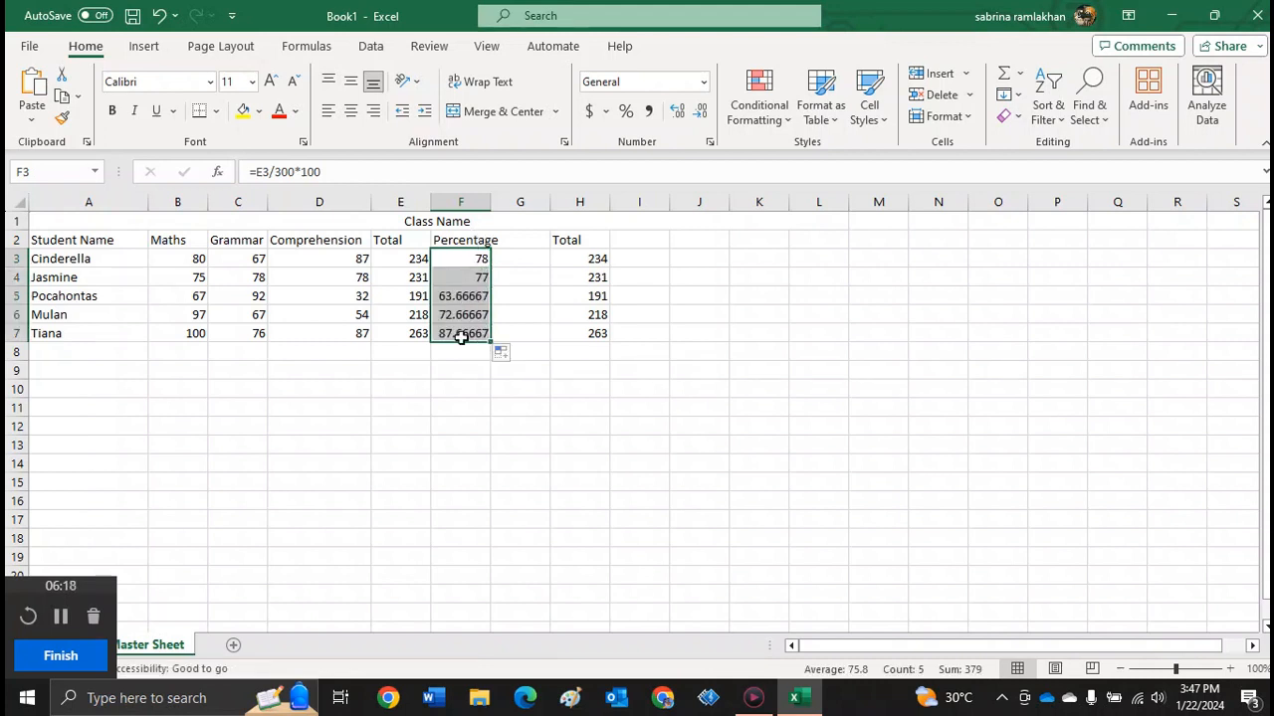
# - Enter =SUM(B3:D3)/300*100 in G3 to calculate the percentage directly from the marks, and fill it down through G7
pyautogui.click(523, 258)
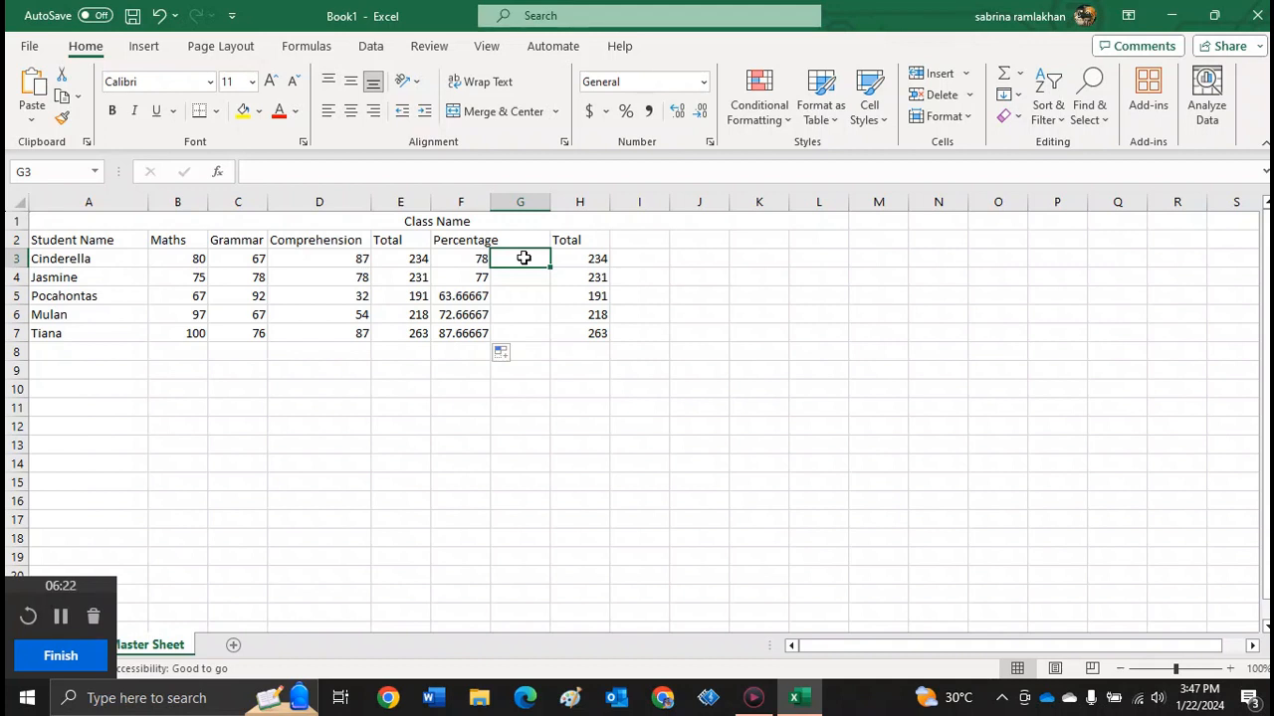
pyautogui.write('=(')
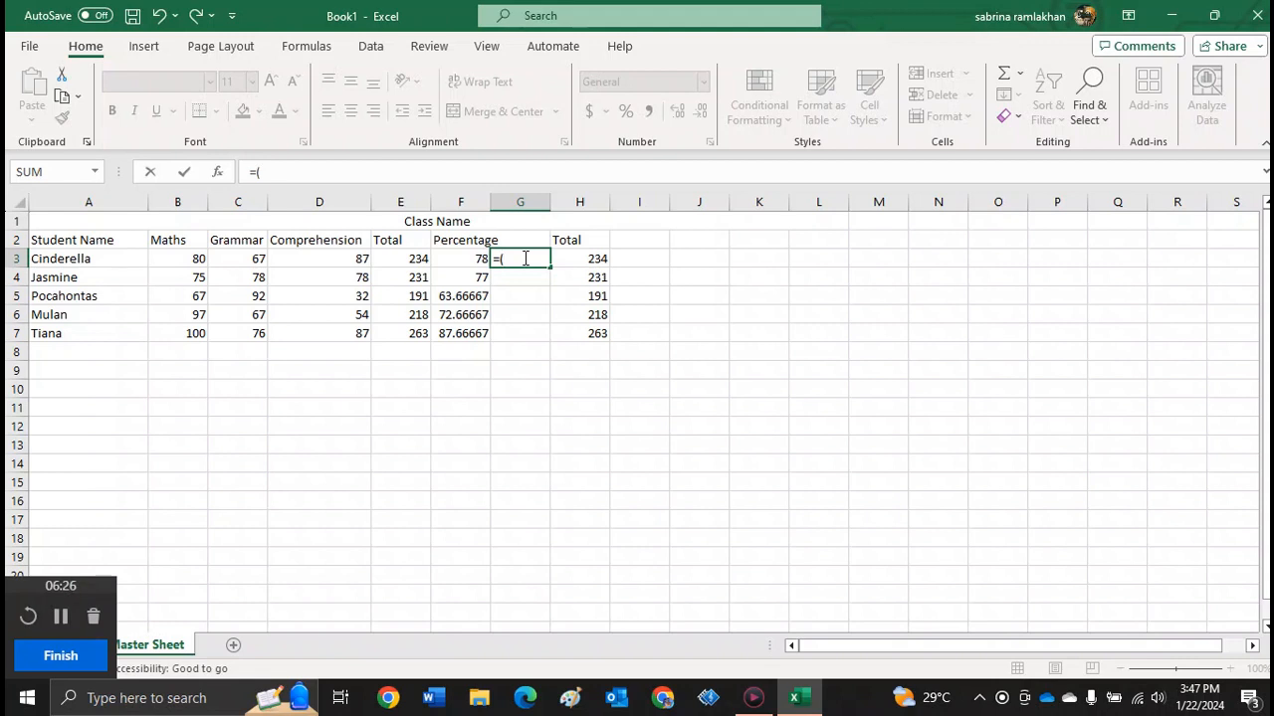
pyautogui.press('BackSpace')
pyautogui.write('sum(')
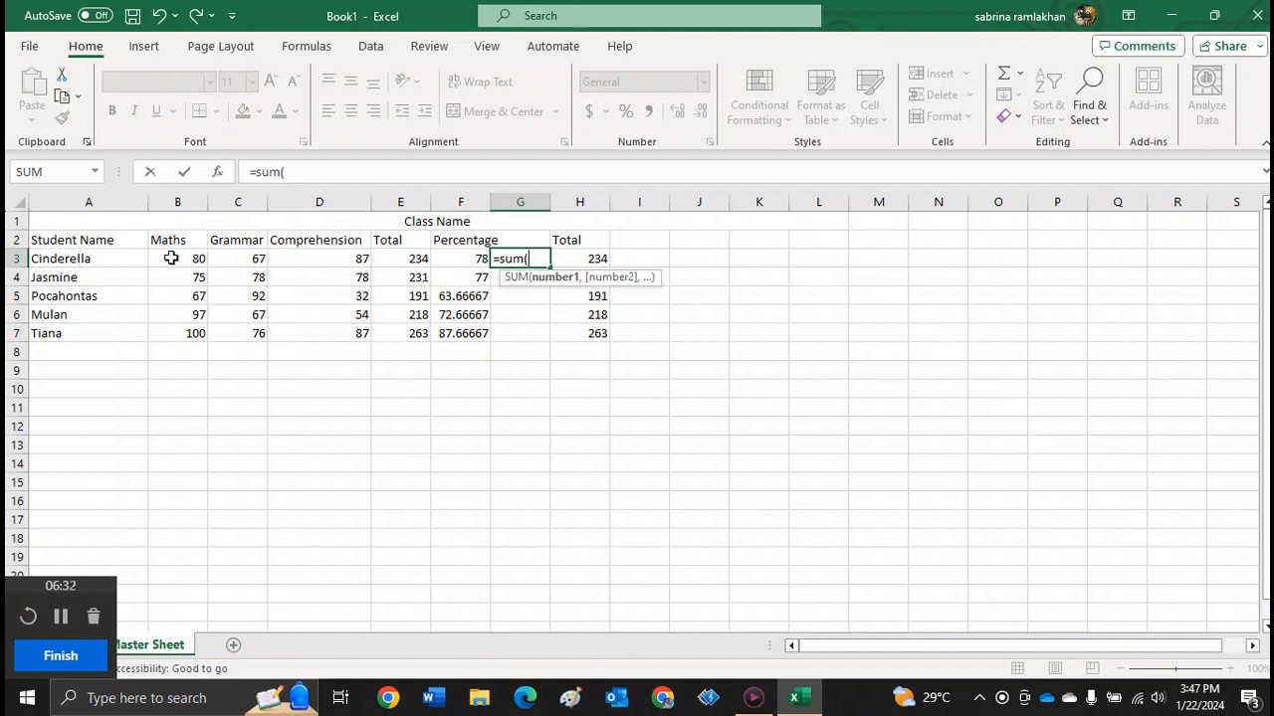
pyautogui.moveTo(171, 259); pyautogui.dragTo(318, 258)
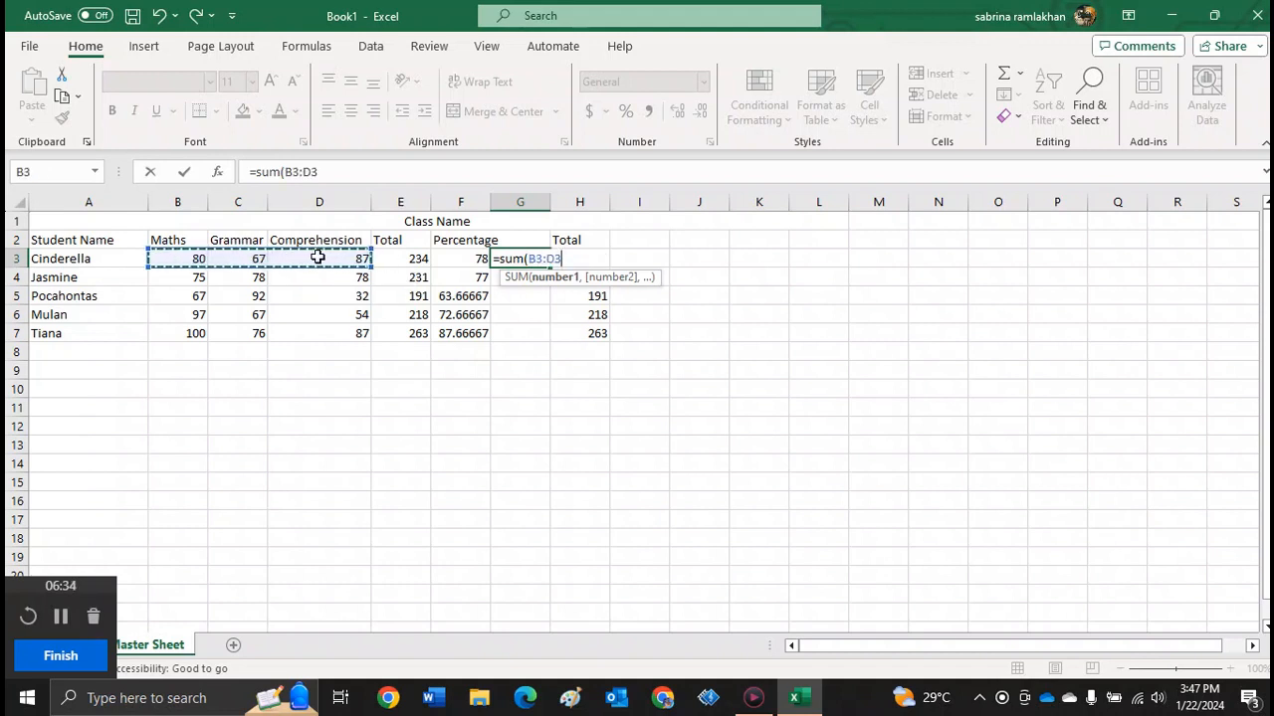
pyautogui.write(')')
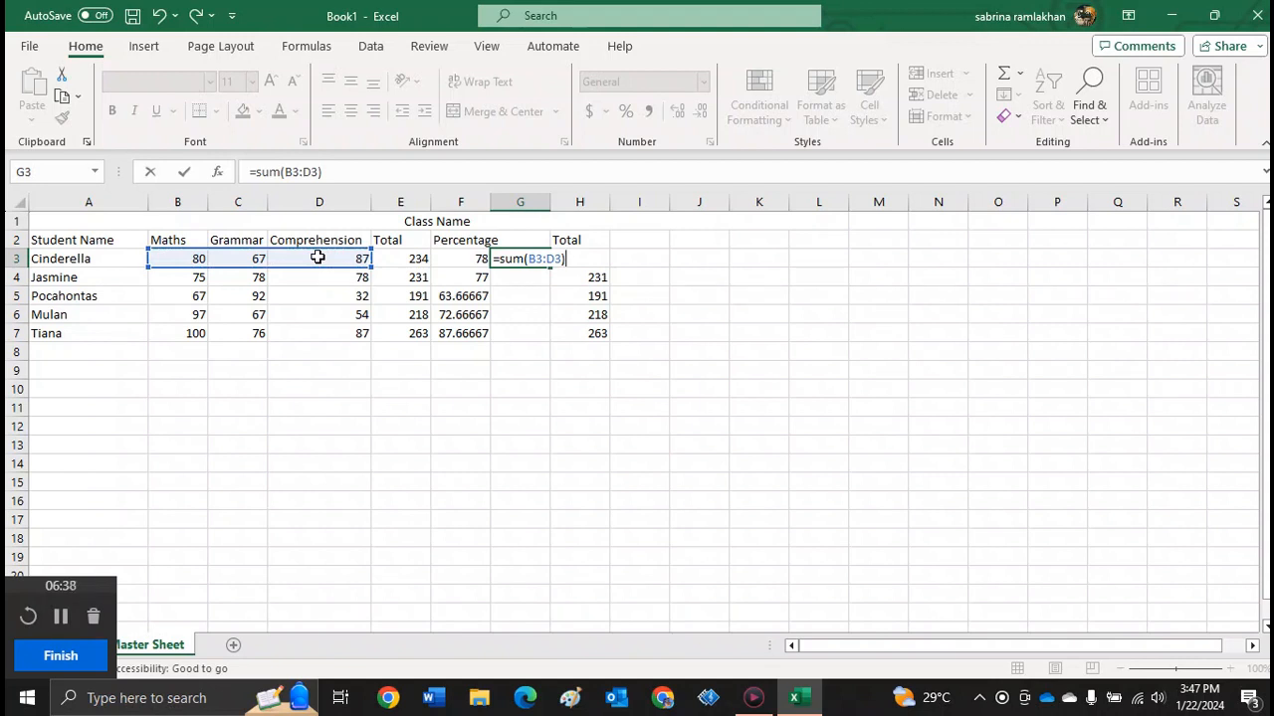
pyautogui.write('/100*')
pyautogui.press('BackSpace')
pyautogui.press('BackSpace')
pyautogui.press('BackSpace')
pyautogui.press('BackSpace')
pyautogui.write('300*100')
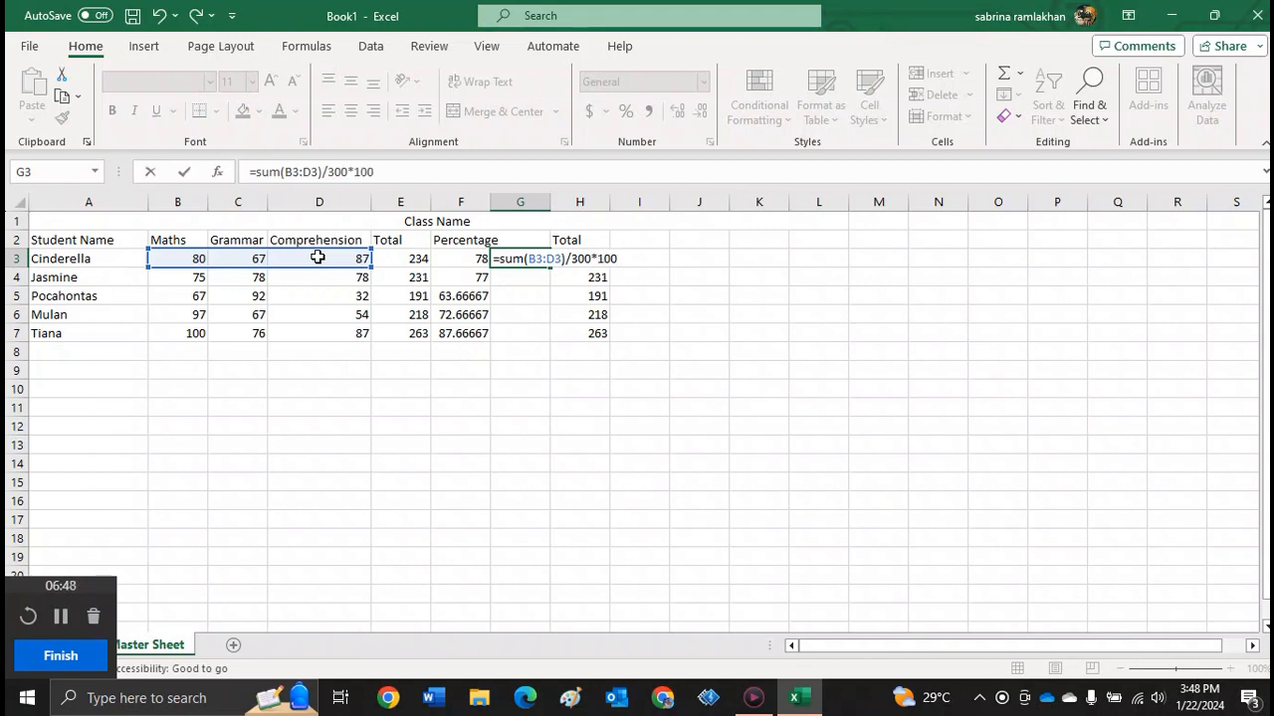
pyautogui.press('Return')
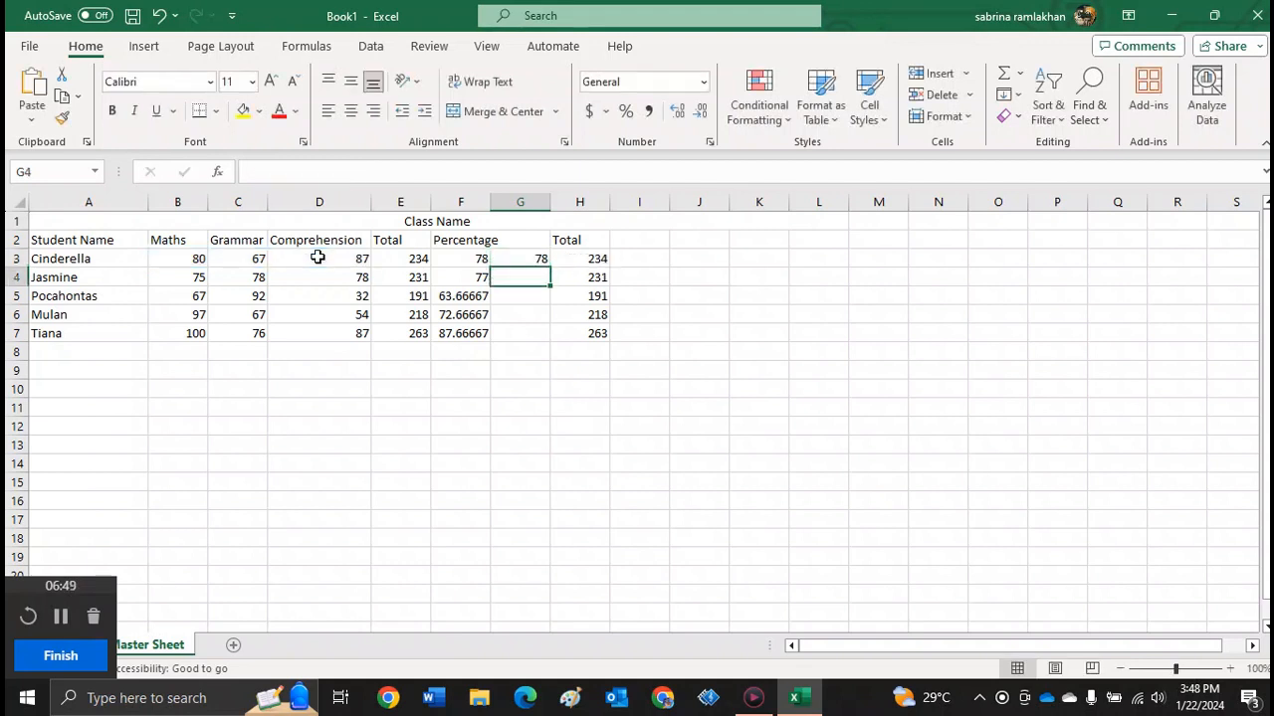
pyautogui.click(542, 259)
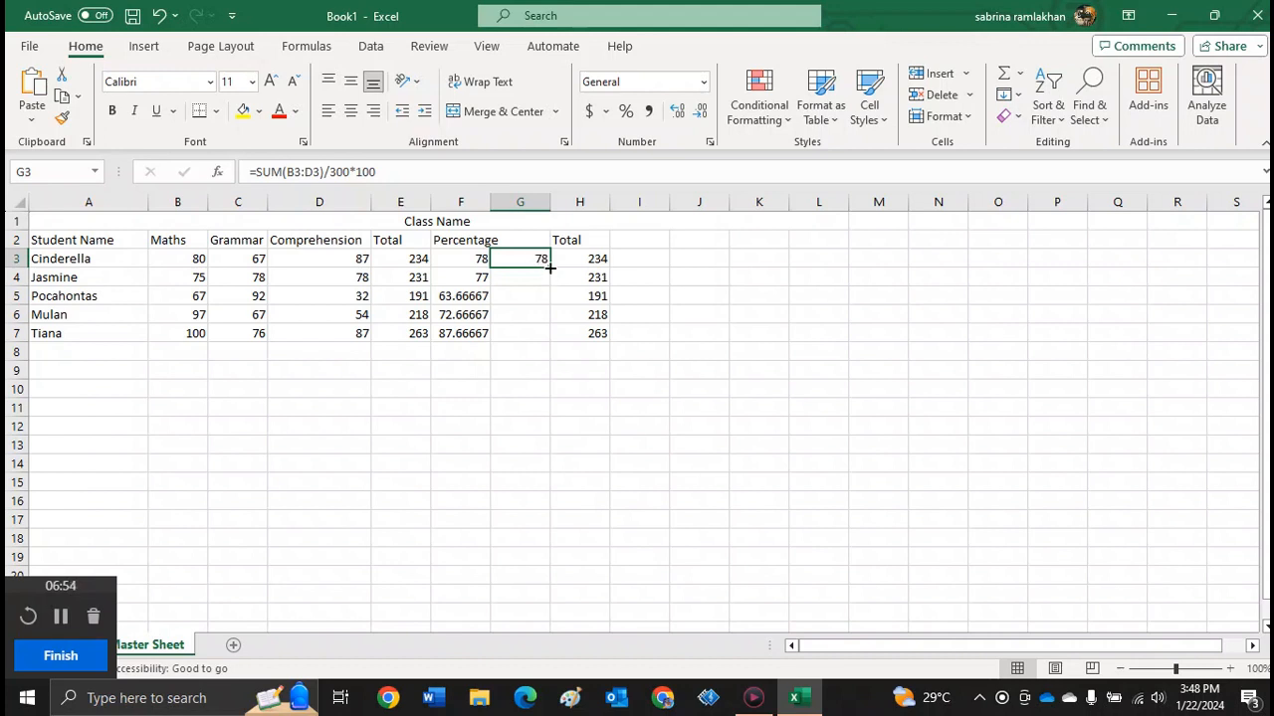
pyautogui.moveTo(549, 267); pyautogui.dragTo(545, 343)
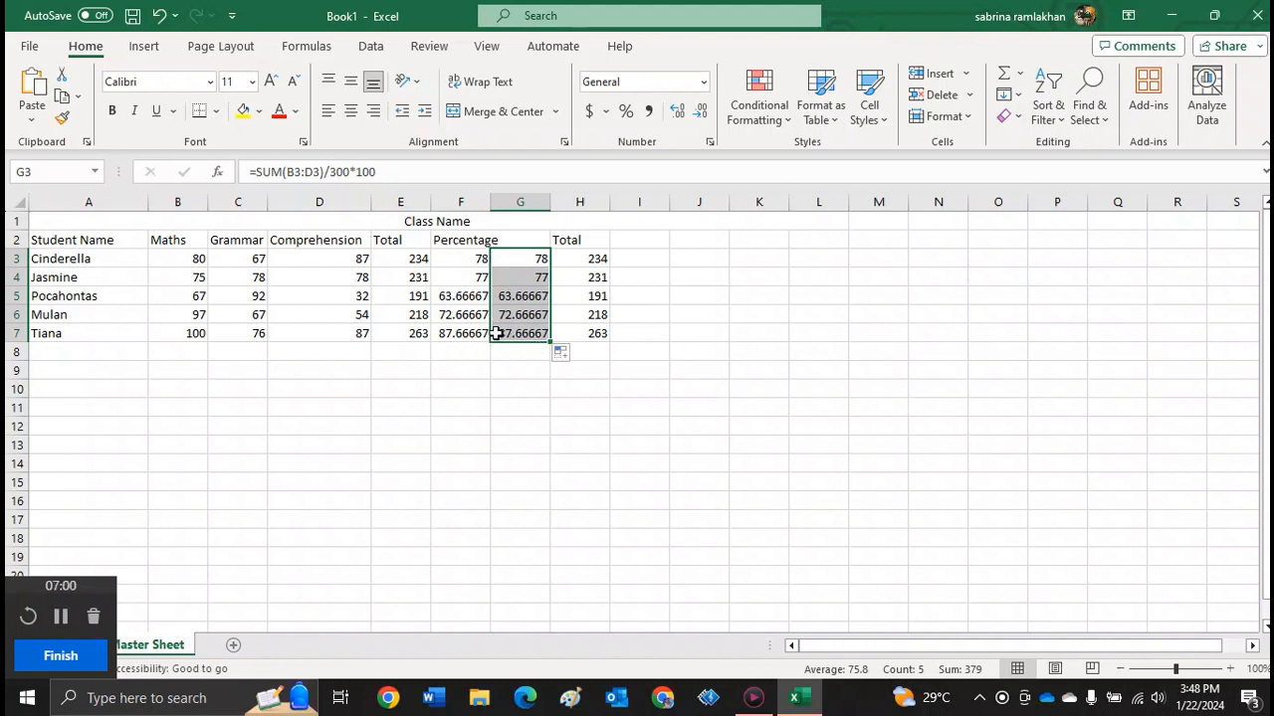
# - Add a new worksheet, widen column A, and enter the heading Student Name in A1
pyautogui.click(233, 647)
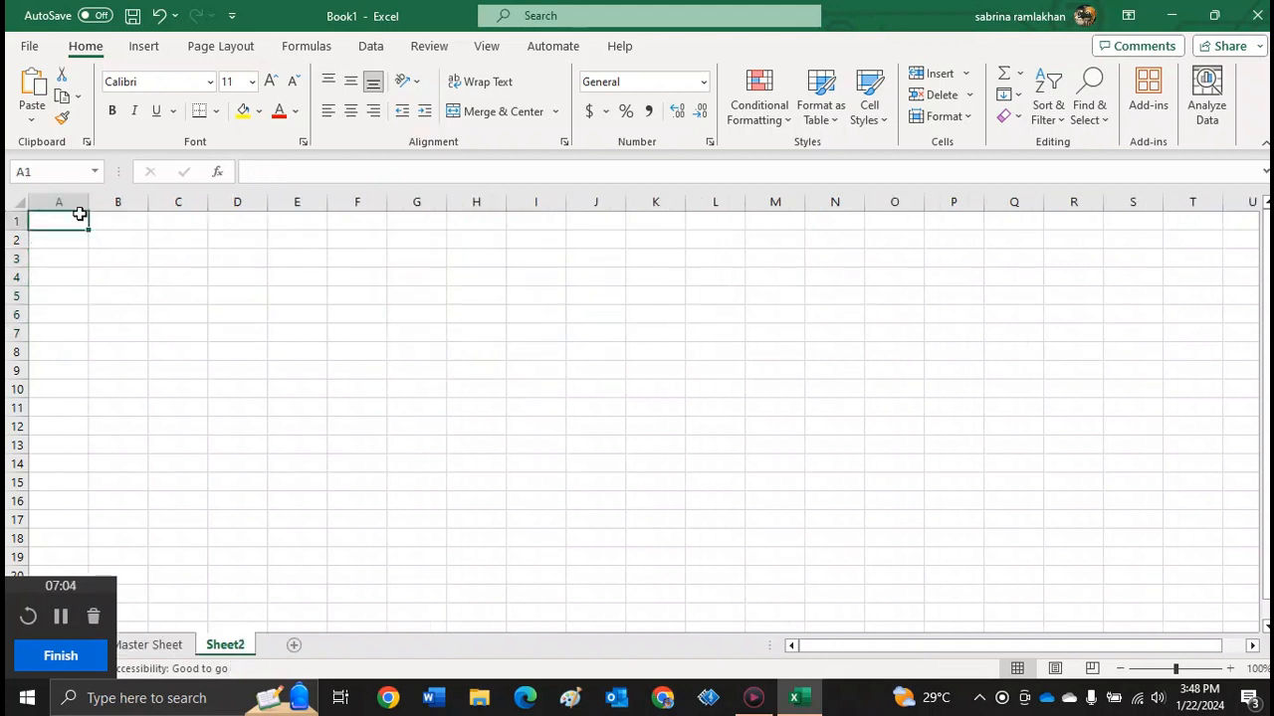
pyautogui.moveTo(89, 202); pyautogui.dragTo(148, 202)
pyautogui.write('S')
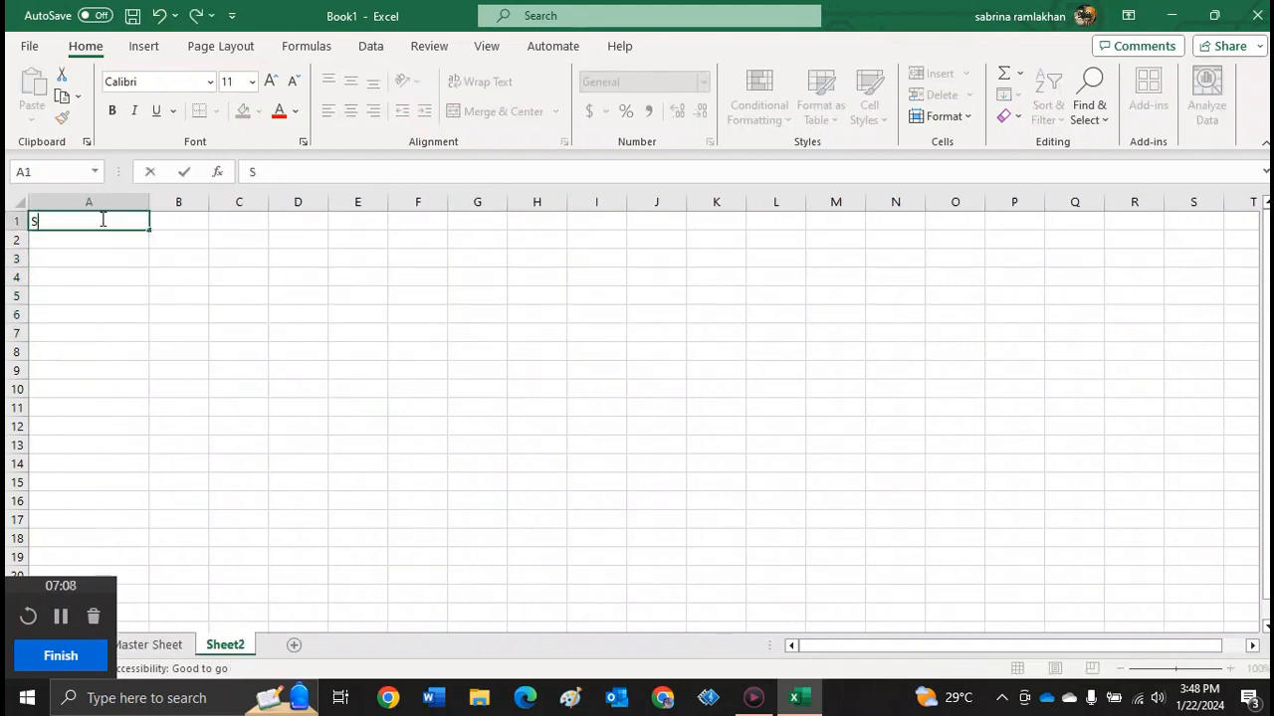
pyautogui.write('tudent Name')
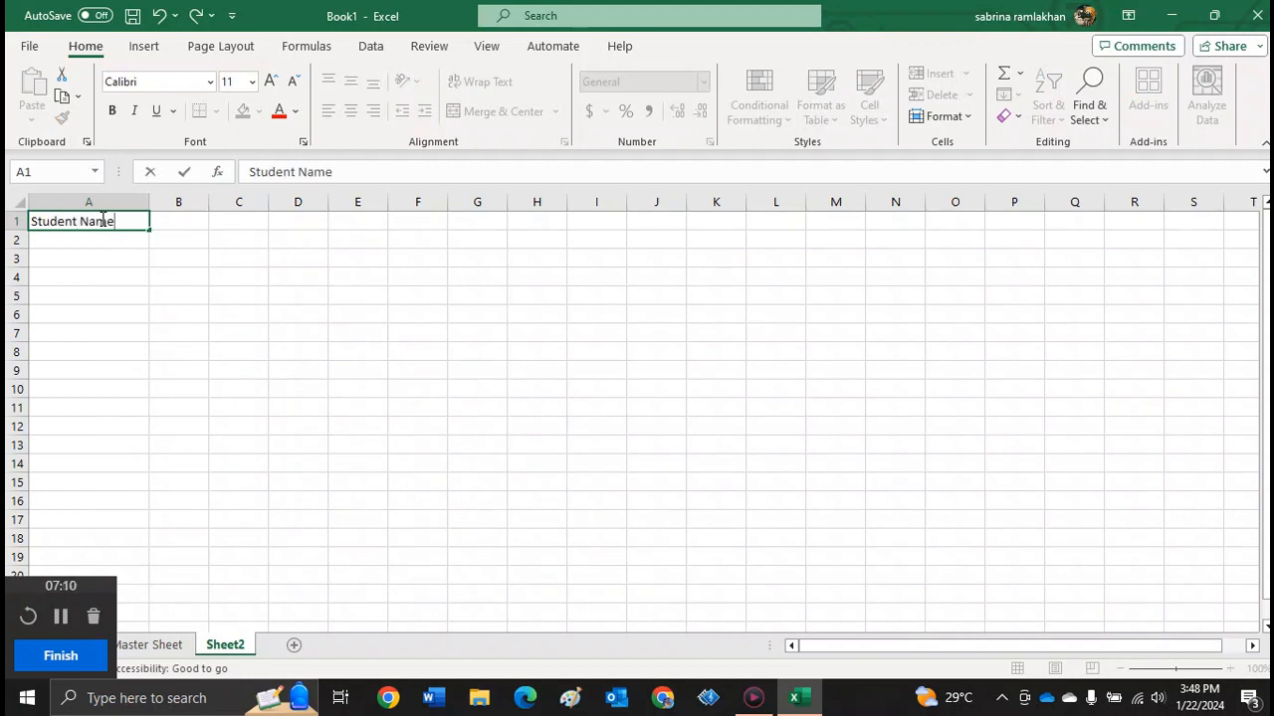
pyautogui.press('Return')
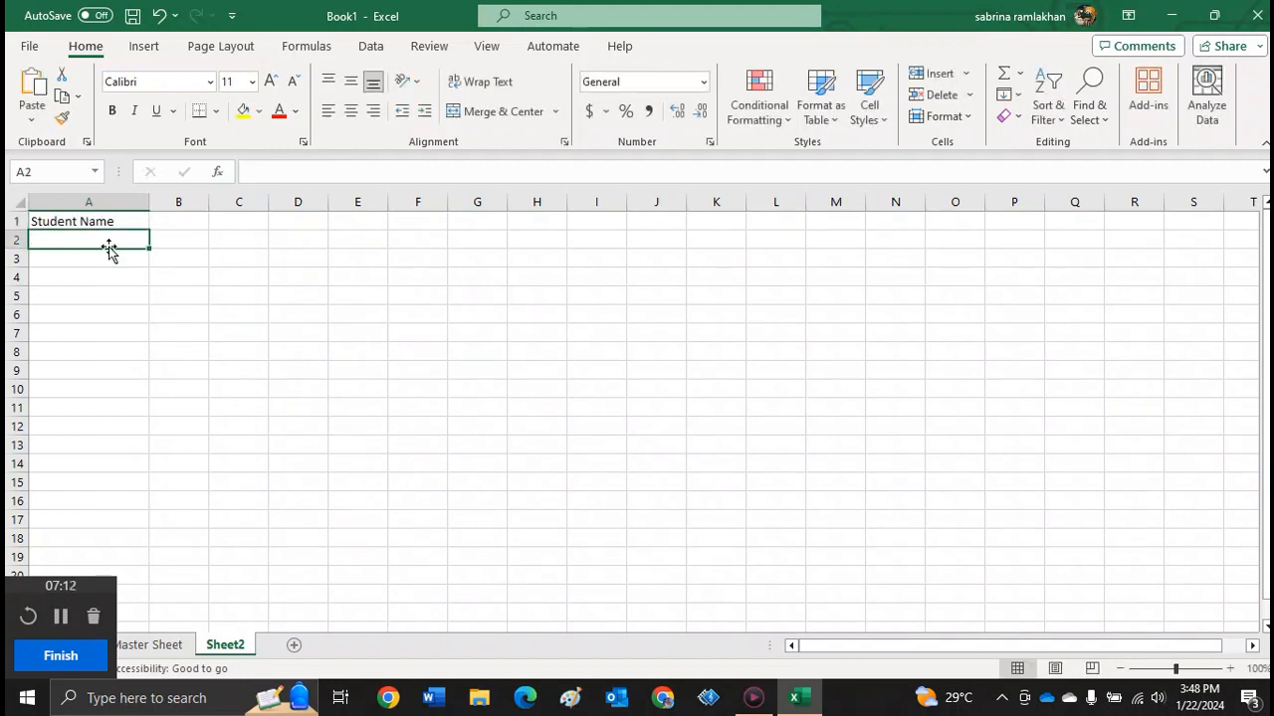
# - Enter the student names Elmo, Big Bird, Cookie Monster, Telly and Snuffy in A2 through A6
pyautogui.write('Em')
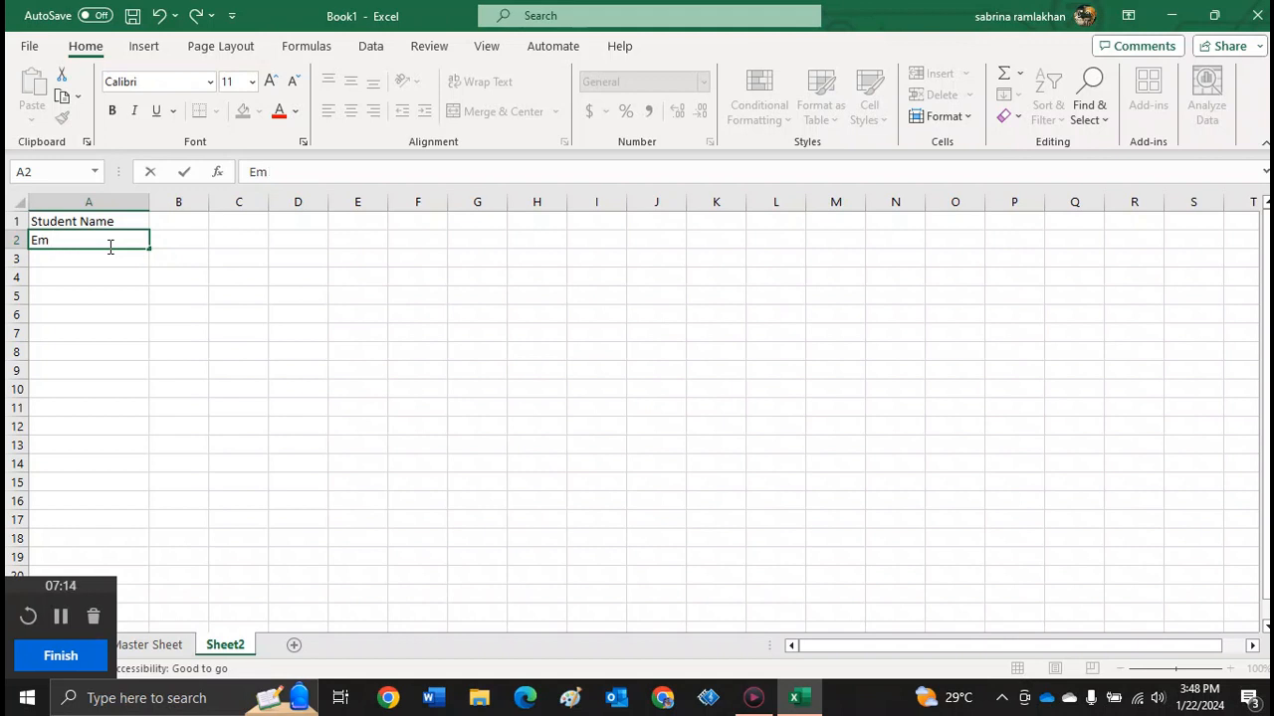
pyautogui.write('lmo')
pyautogui.press('Return')
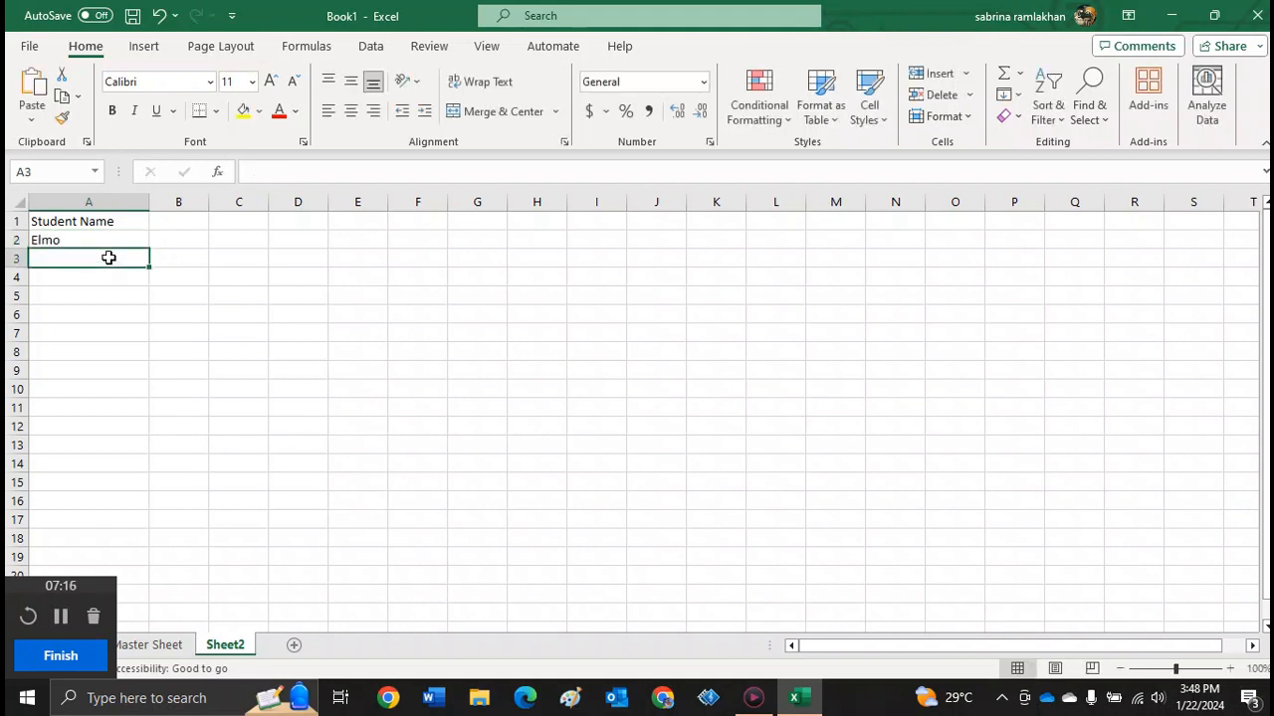
pyautogui.write('Big Bir')
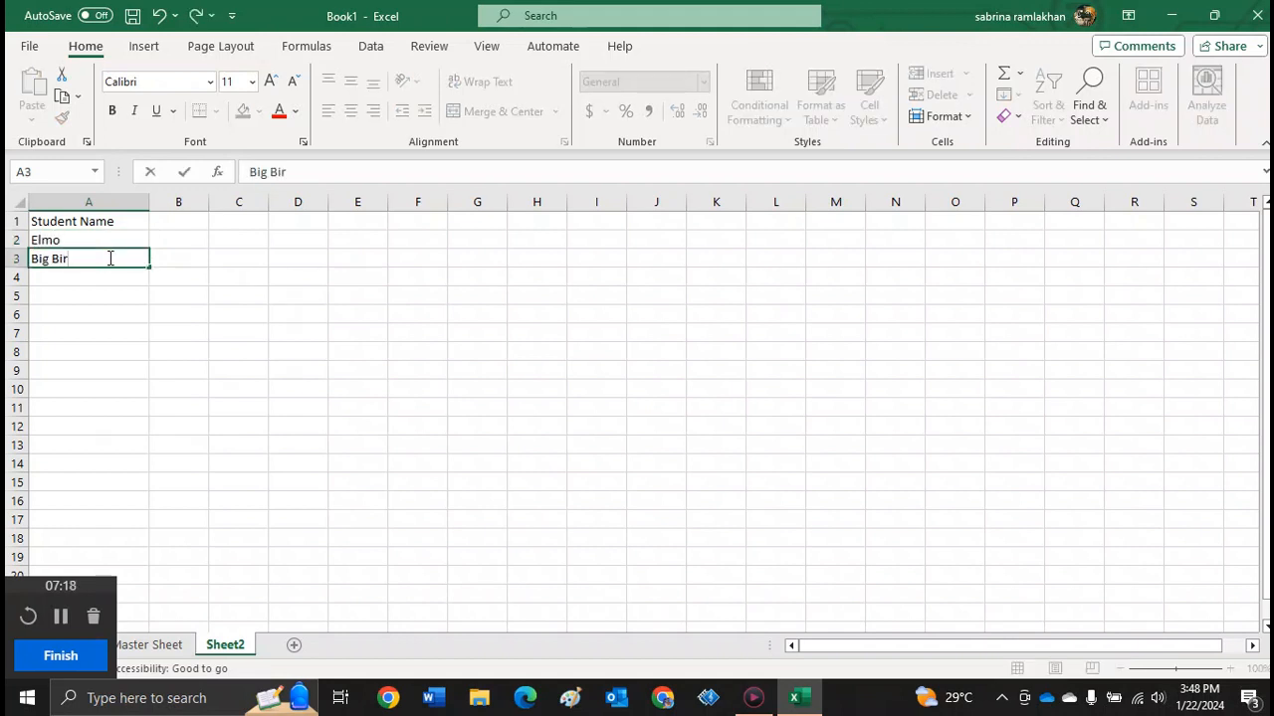
pyautogui.write('d')
pyautogui.press('Return')
pyautogui.write('C')
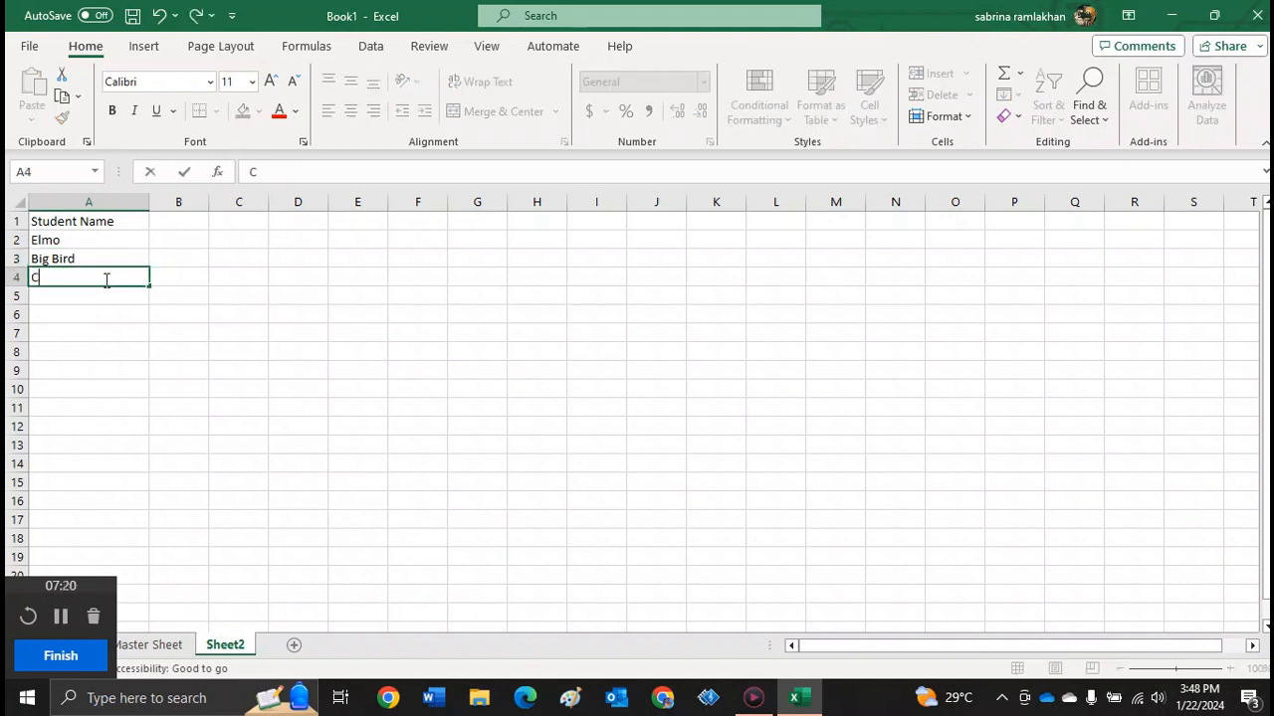
pyautogui.write('ookie Monster')
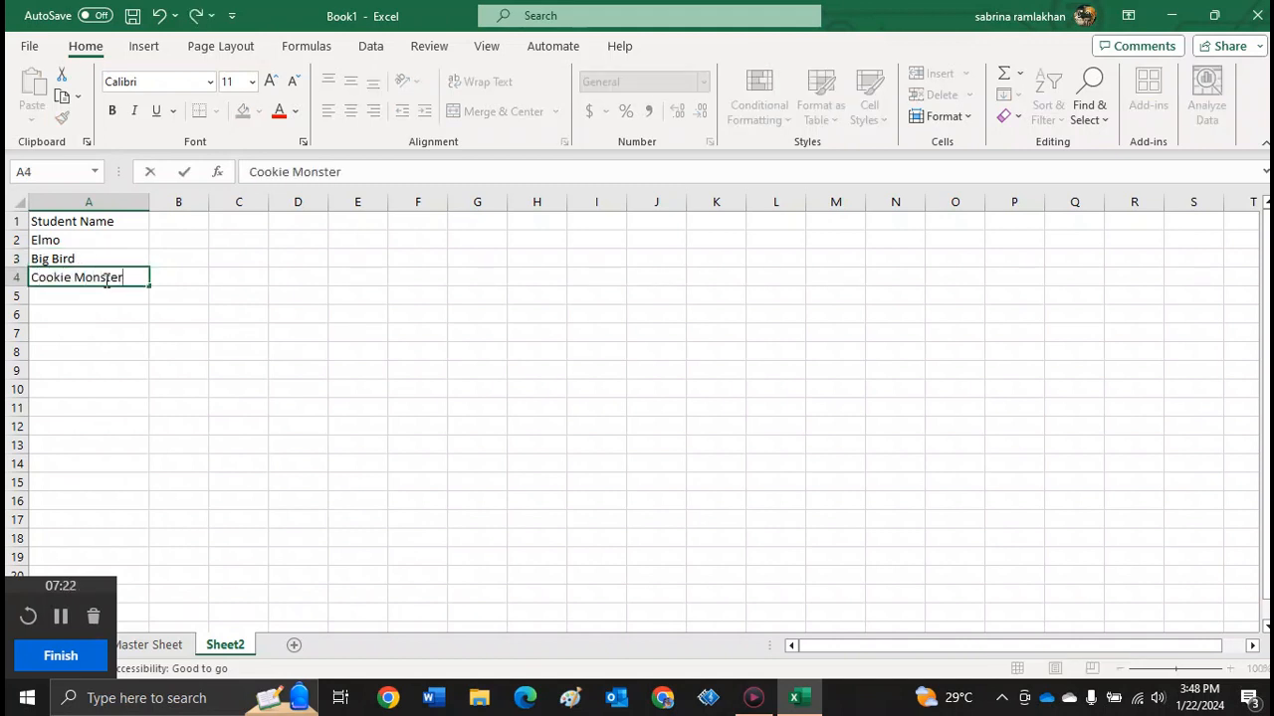
pyautogui.press('Return')
pyautogui.write('Tell')
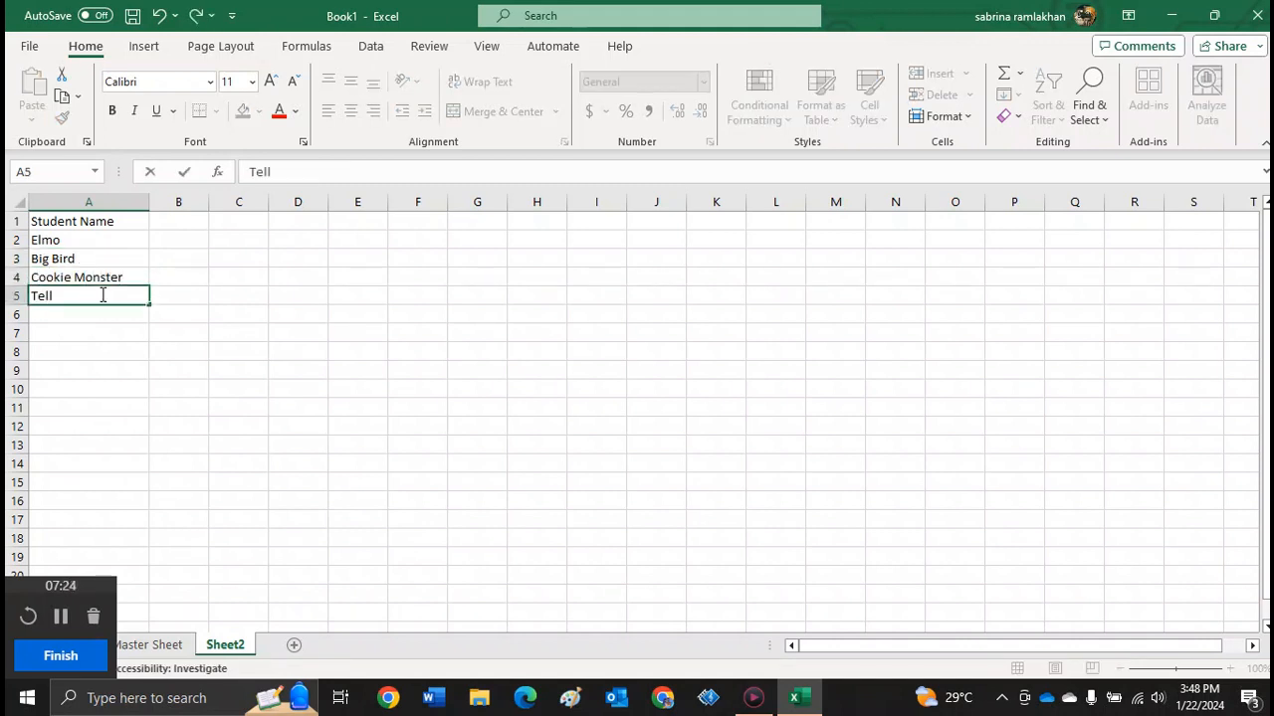
pyautogui.write('y')
pyautogui.press('Return')
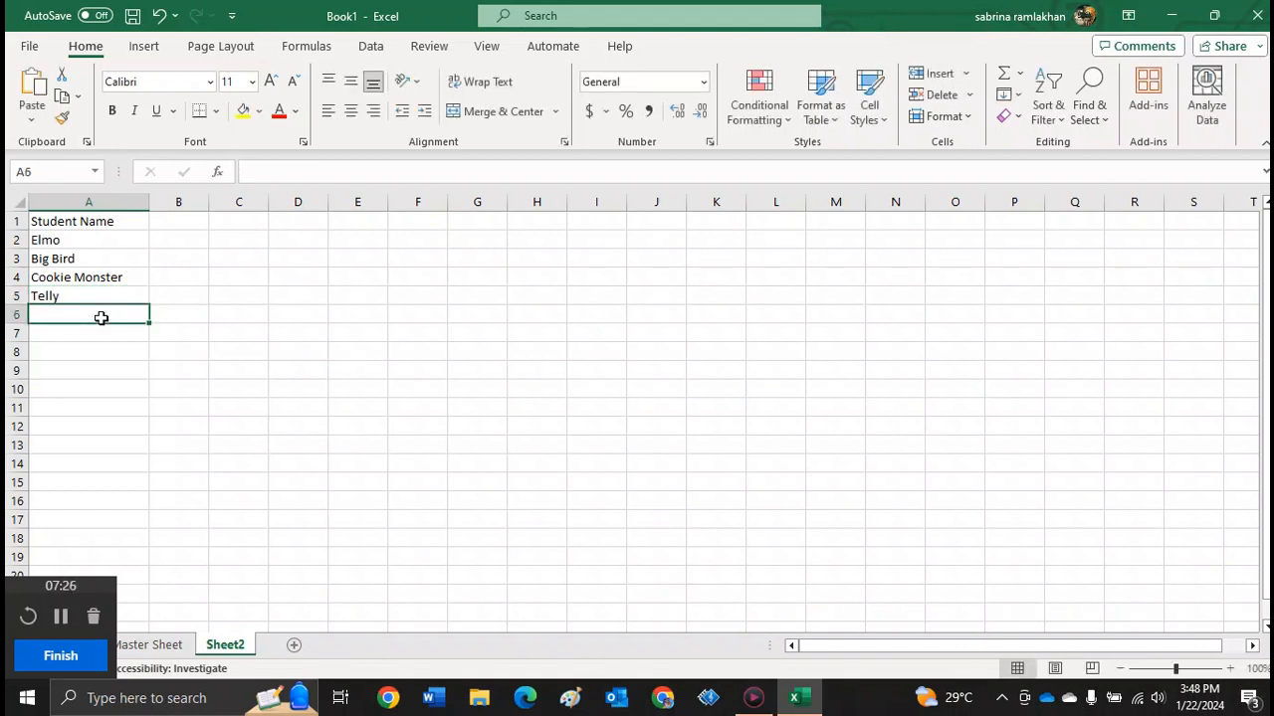
pyautogui.write('Snuffy')
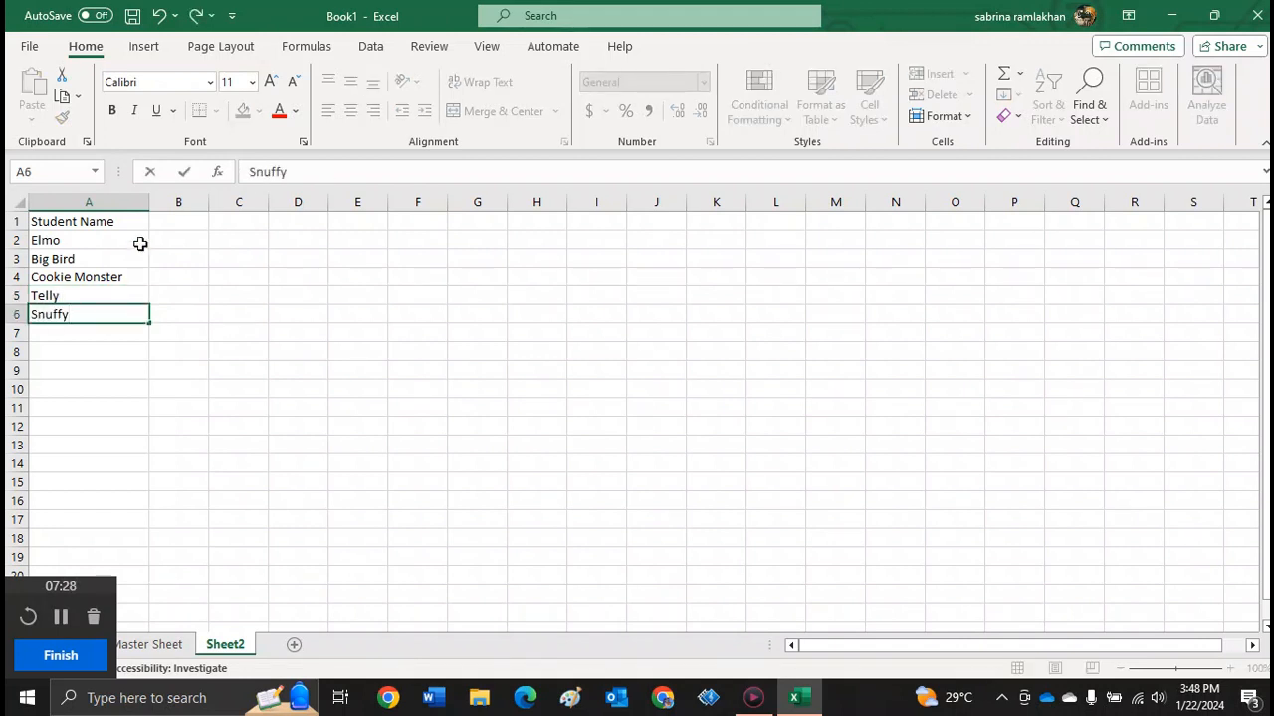
# - Enter the headings Question, Question 2 and Question 3 in B1 through D1
pyautogui.click(186, 223)
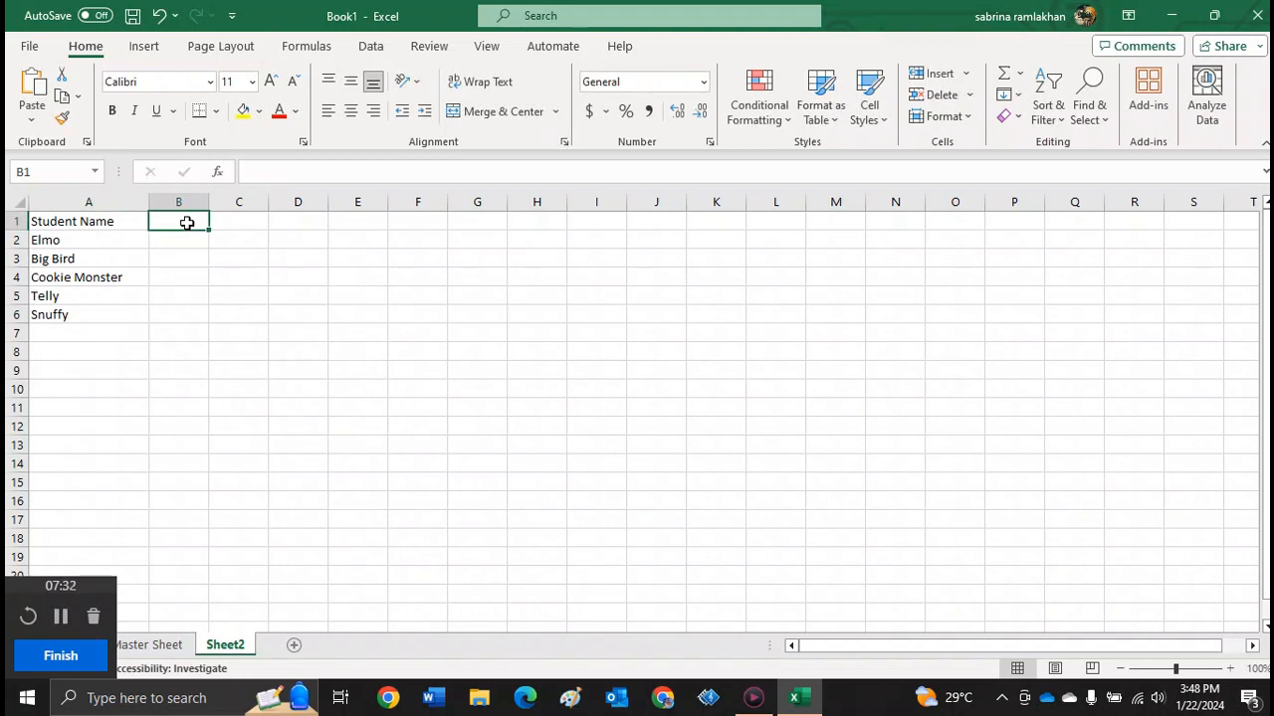
pyautogui.write('Question')
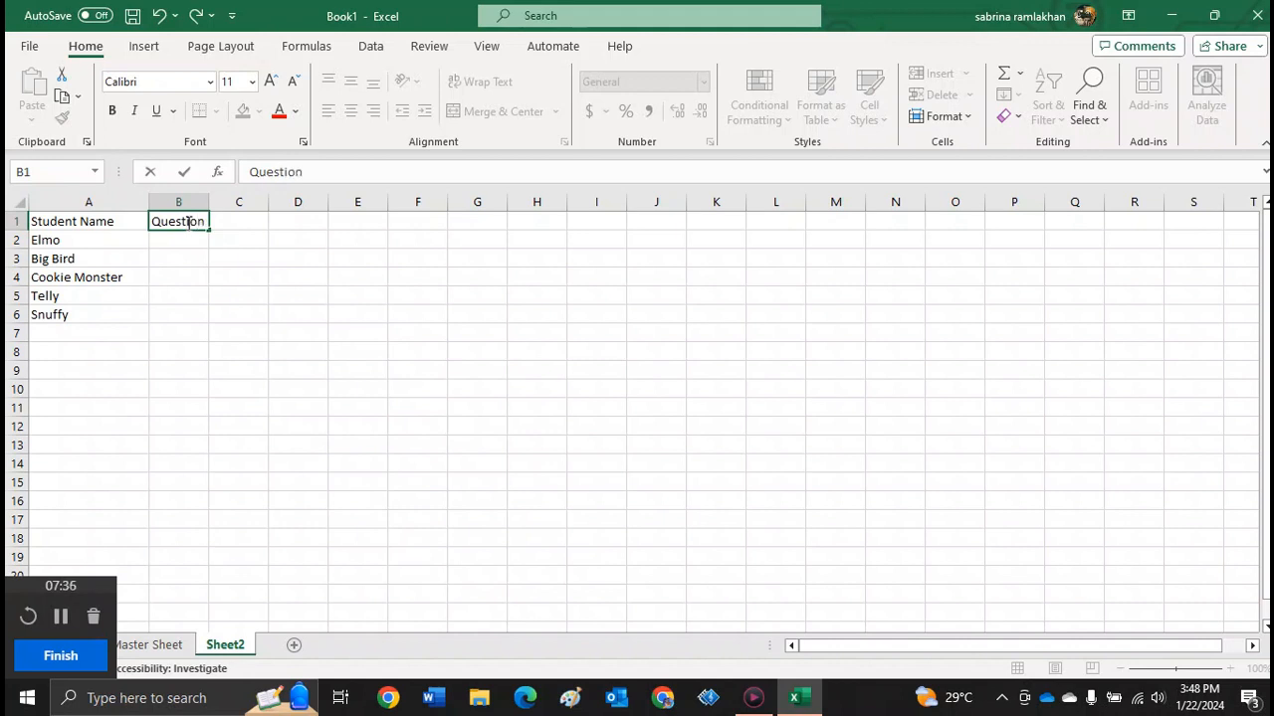
pyautogui.click(262, 223)
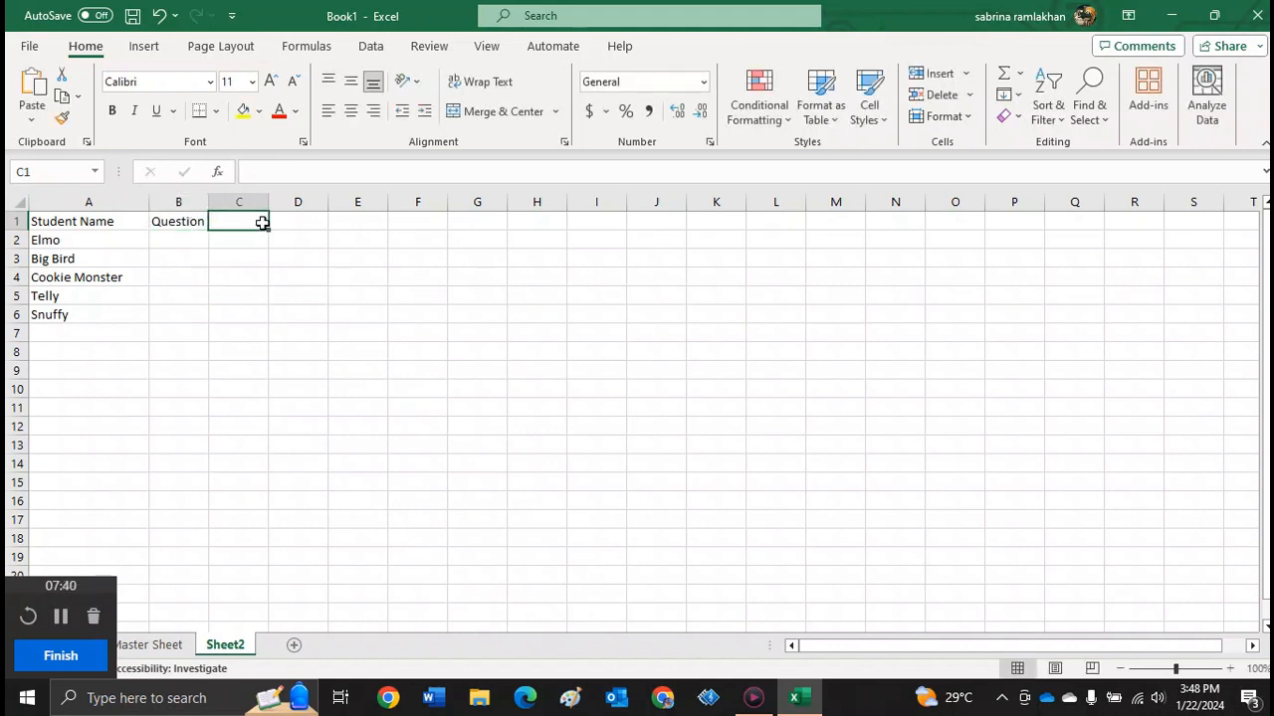
pyautogui.write('Quest')
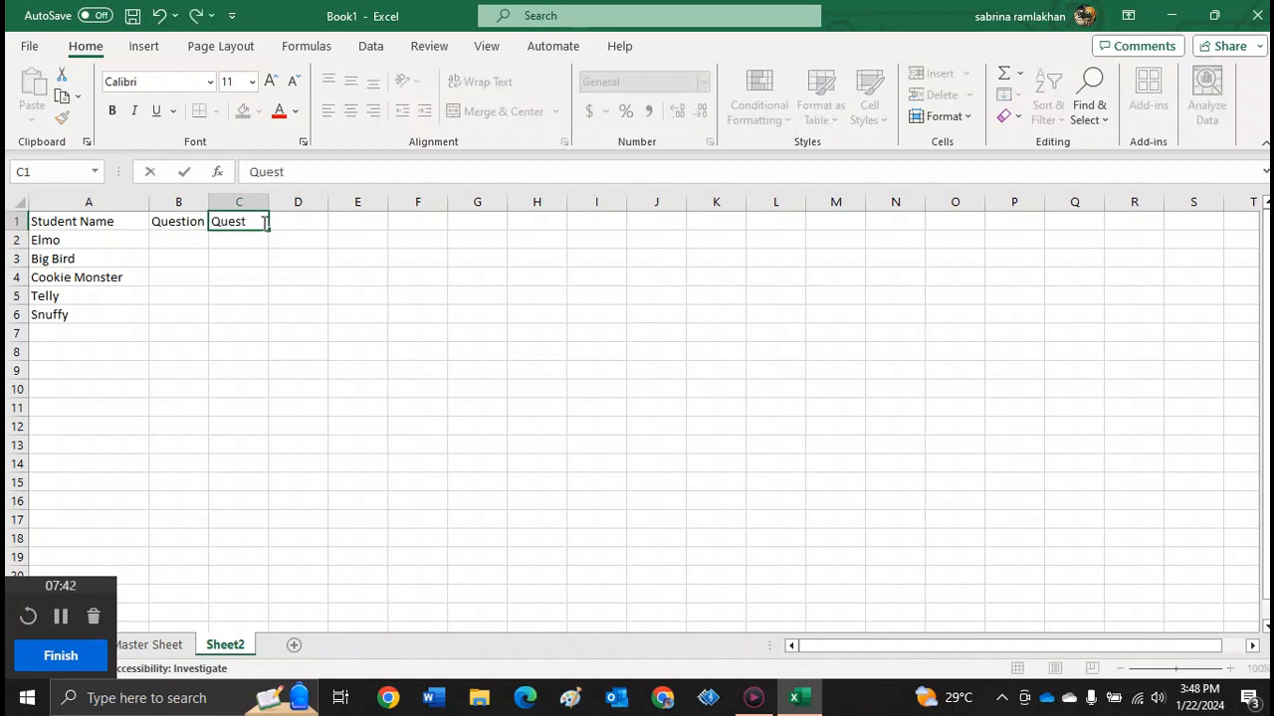
pyautogui.write('ion 2')
pyautogui.click(361, 218)
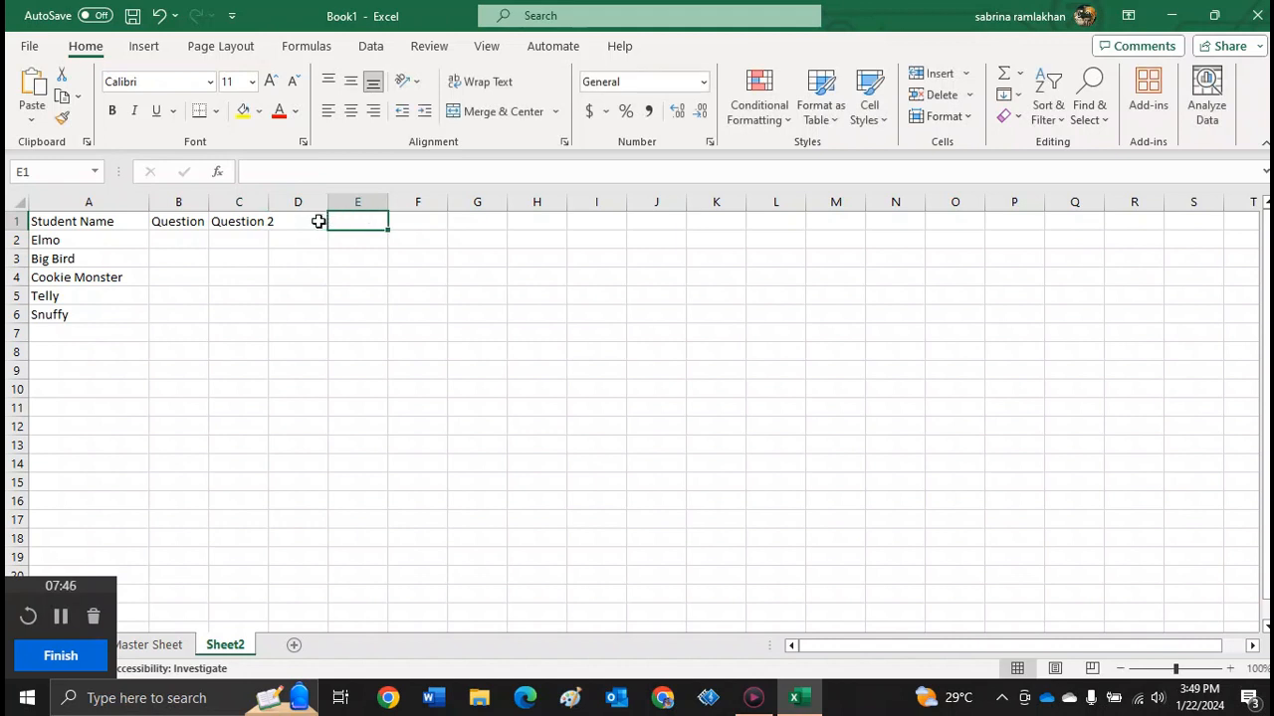
pyautogui.click(318, 221)
pyautogui.write('Questi')
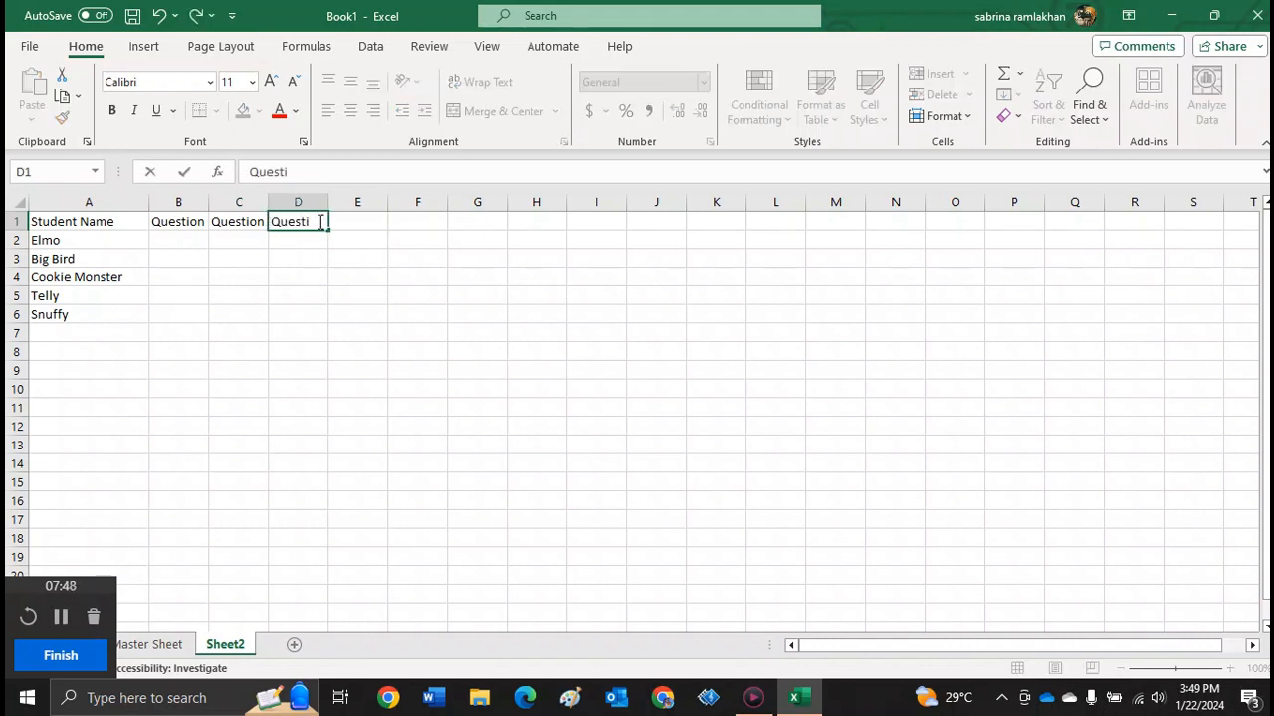
pyautogui.write('on 3')
# - Widen columns B, C and D so the question headings fit
pyautogui.click(192, 241)
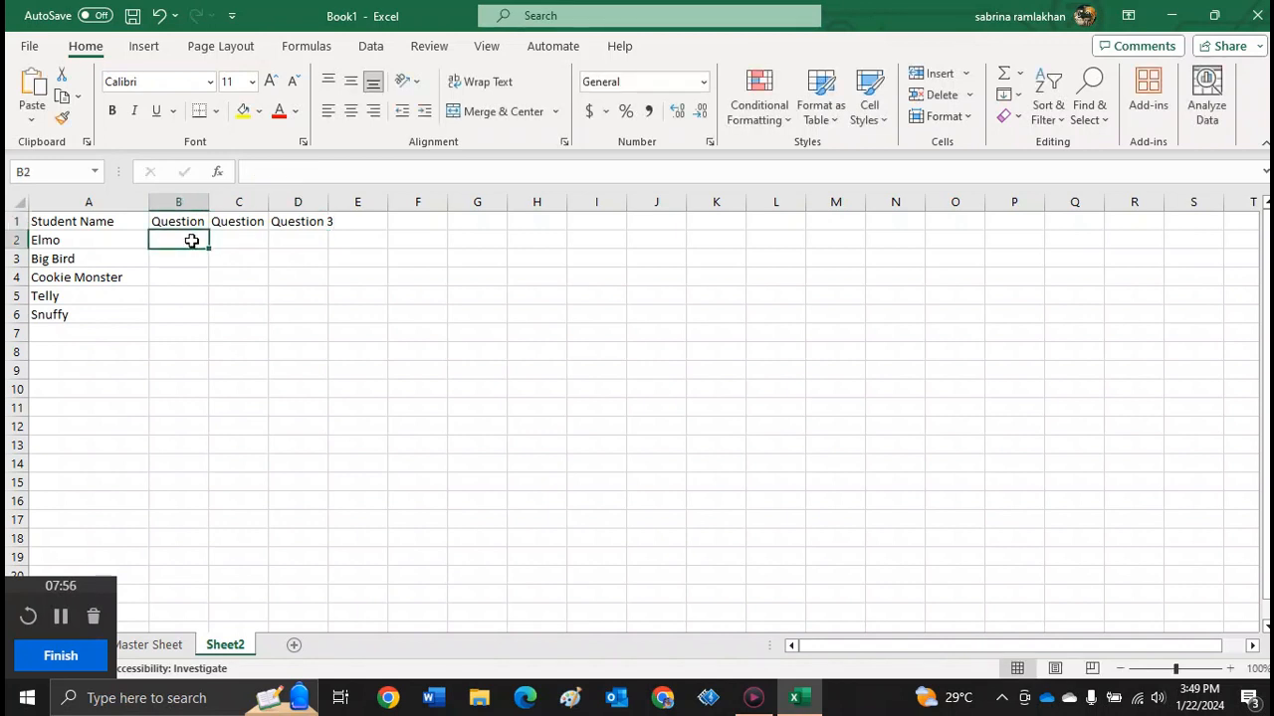
pyautogui.click(199, 204)
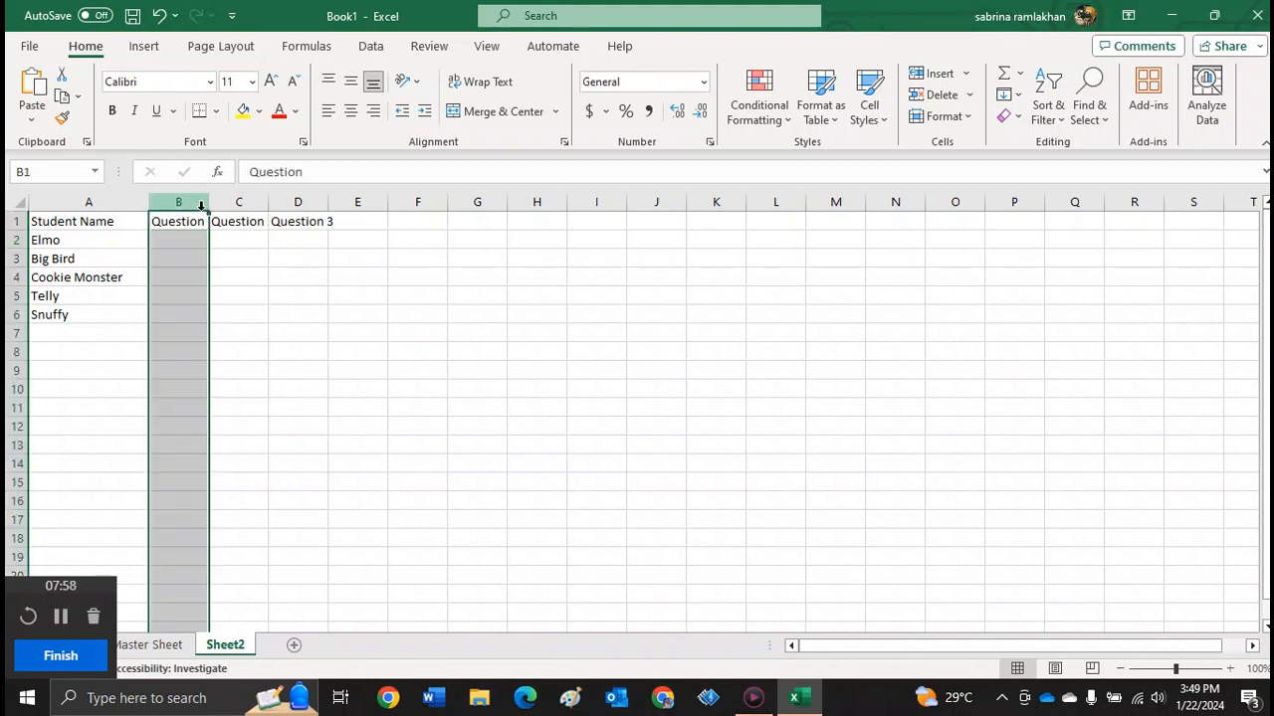
pyautogui.click(202, 223)
pyautogui.doubleClick(202, 223)
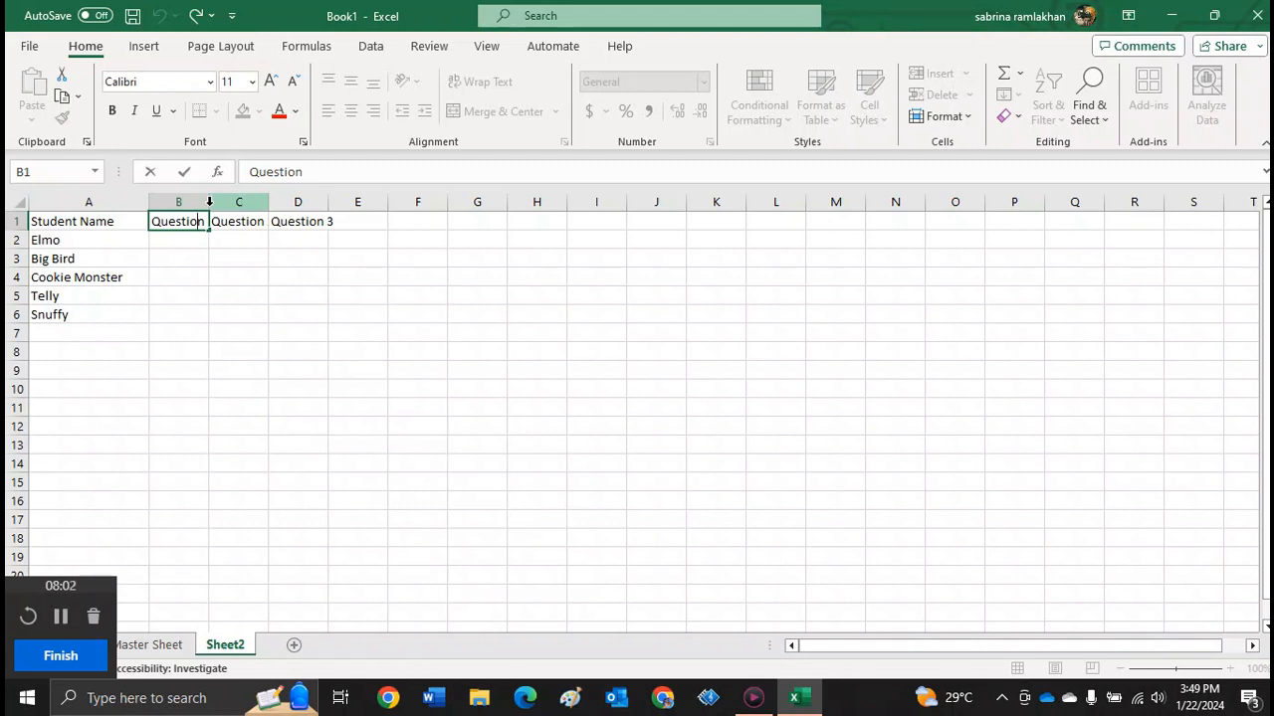
pyautogui.click(207, 202)
pyautogui.moveTo(209, 202); pyautogui.dragTo(397, 202)
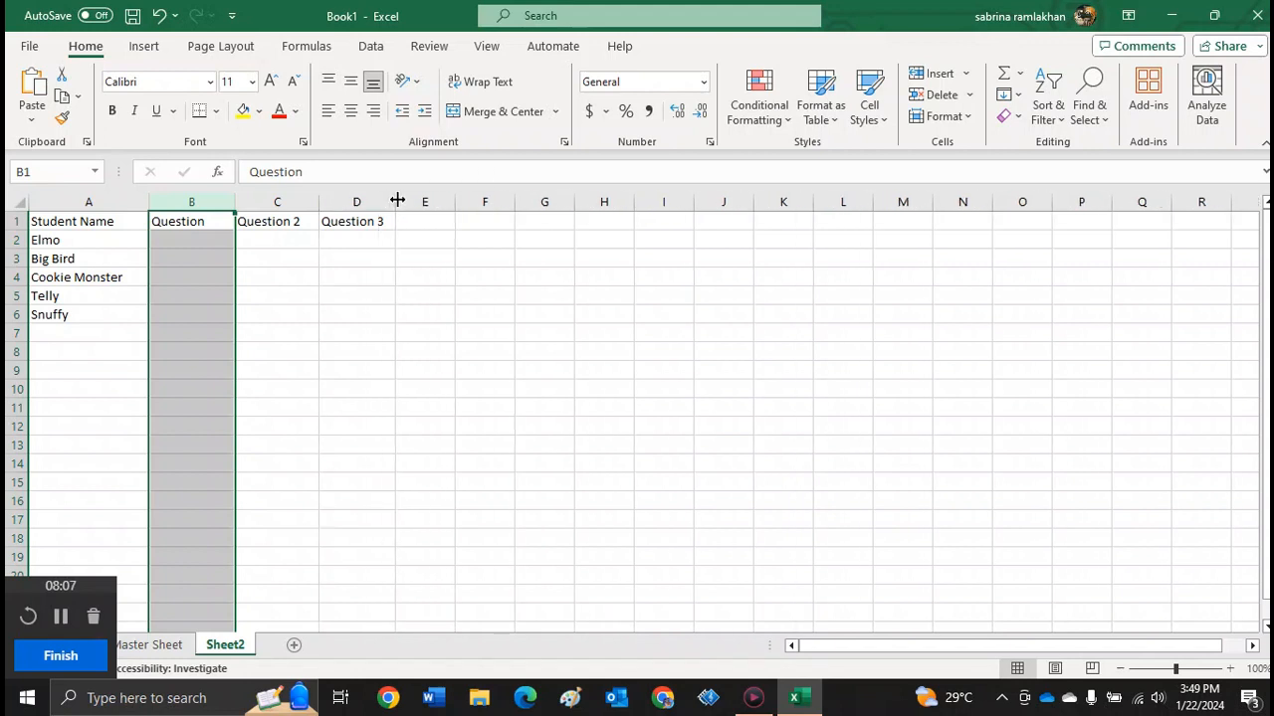
# - Edit the headings in B1 through D1 to read Question 1 (2), Question 2 (3) and Question 3 (4)
pyautogui.click(204, 221)
pyautogui.doubleClick(223, 221)
pyautogui.write('1')
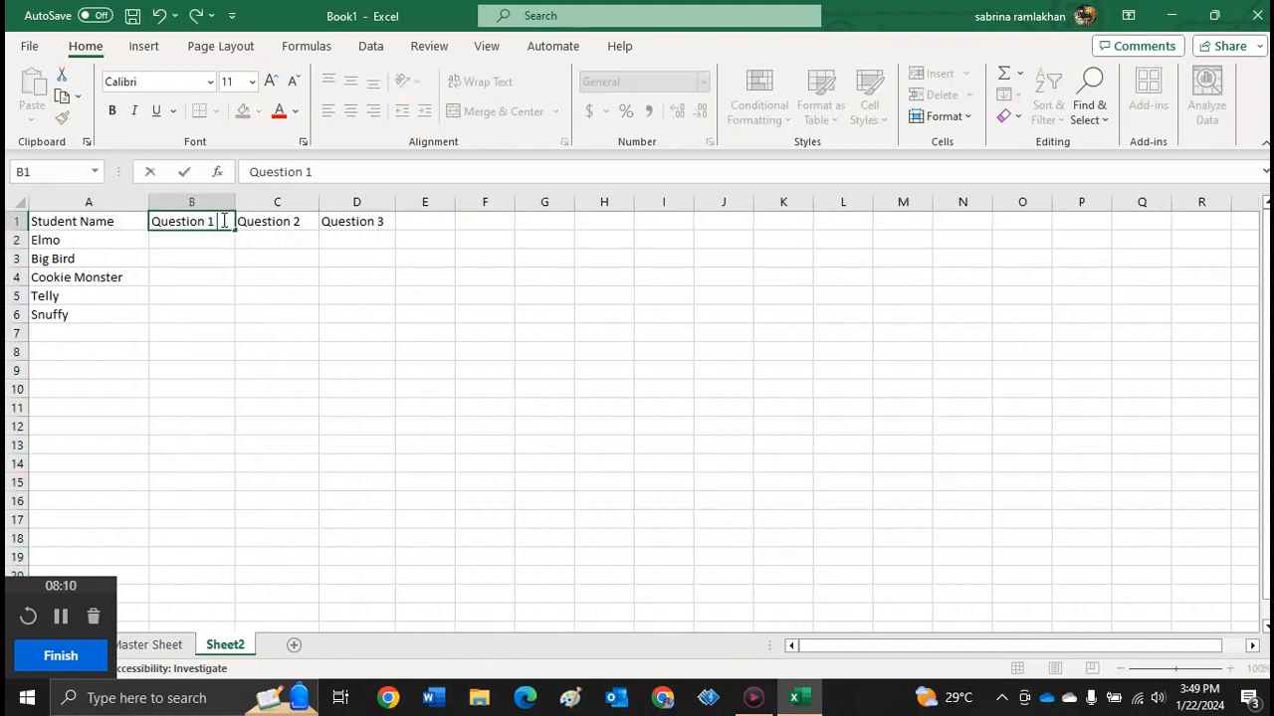
pyautogui.write(' (2)')
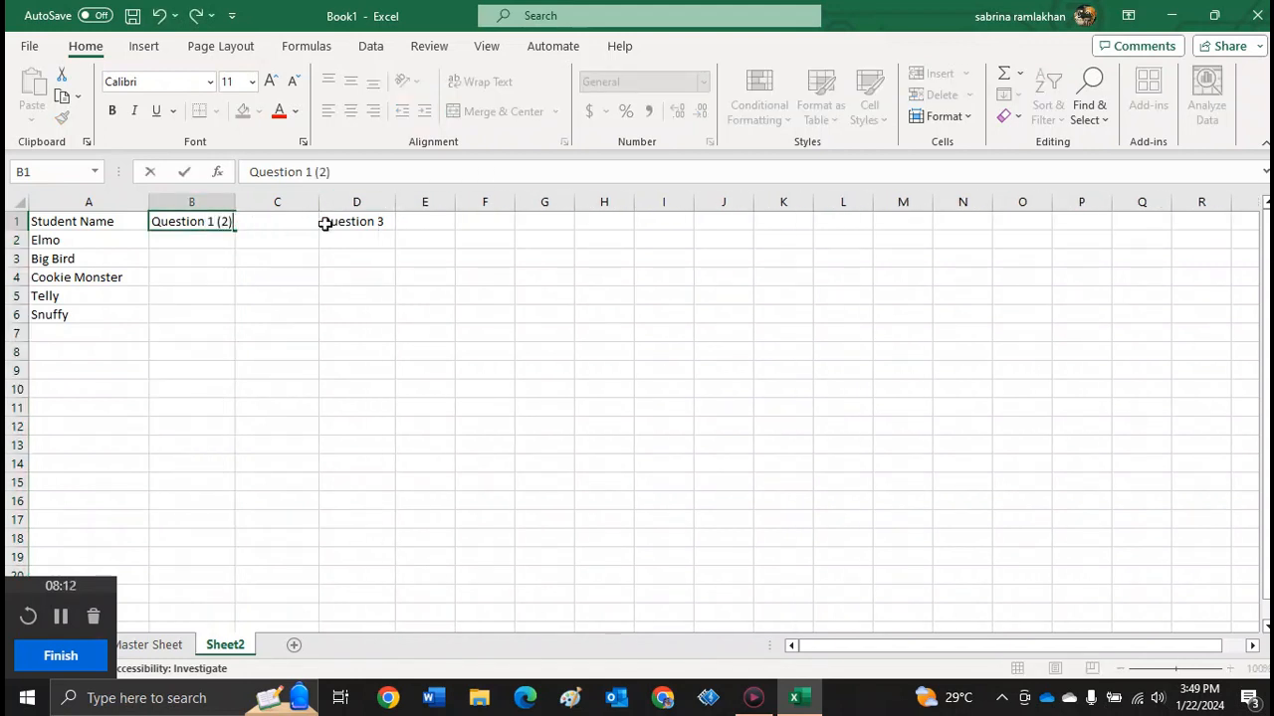
pyautogui.click(348, 220)
pyautogui.click(298, 221)
pyautogui.doubleClick(301, 221)
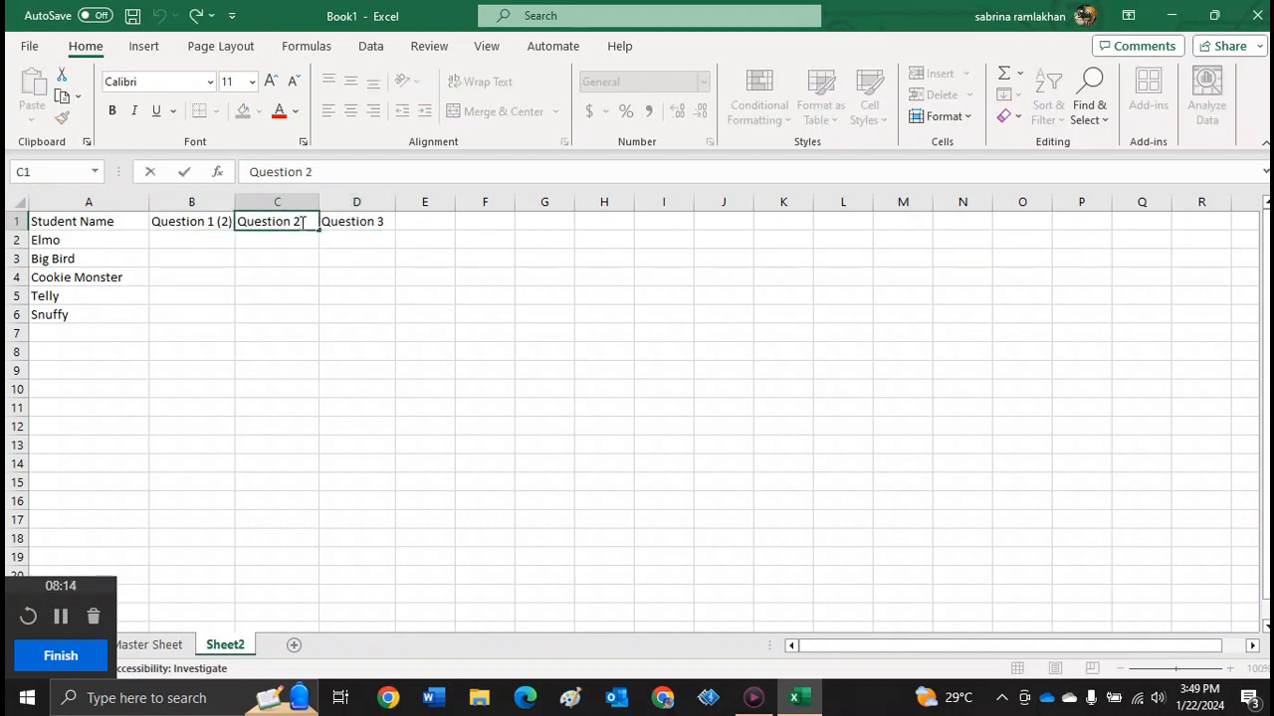
pyautogui.write('(3)')
pyautogui.click(464, 221)
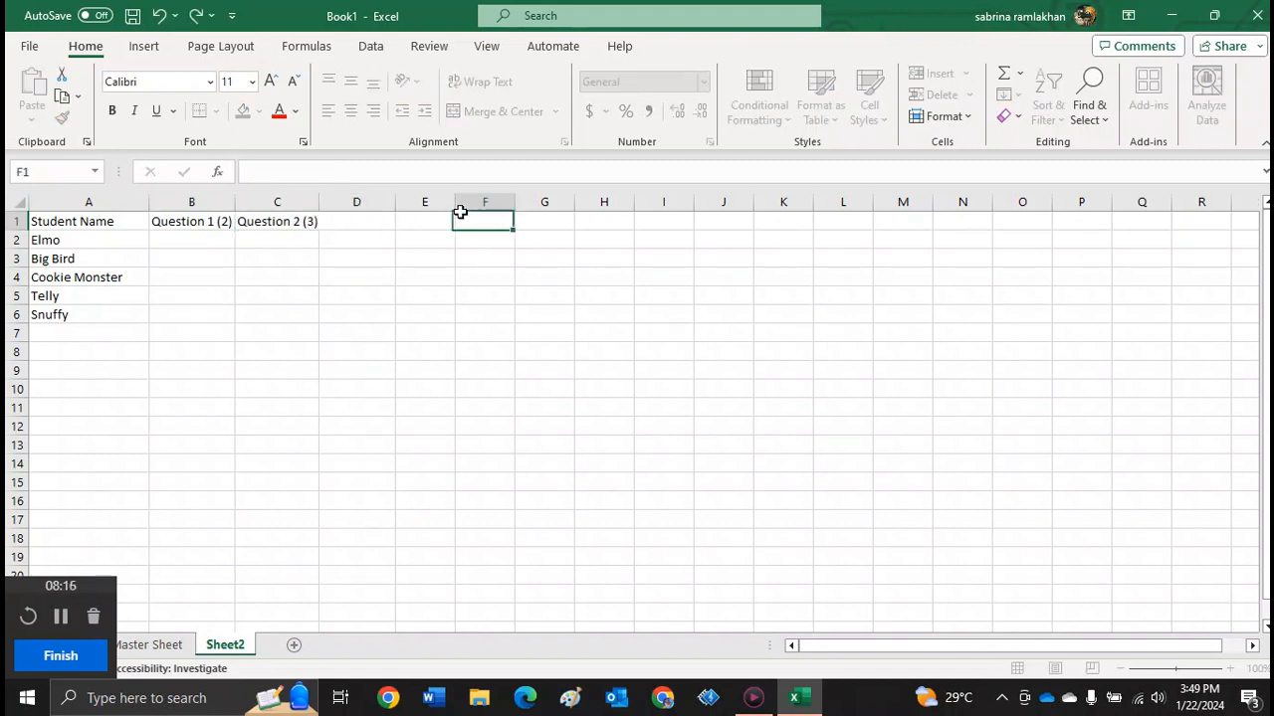
pyautogui.click(382, 217)
pyautogui.doubleClick(384, 220)
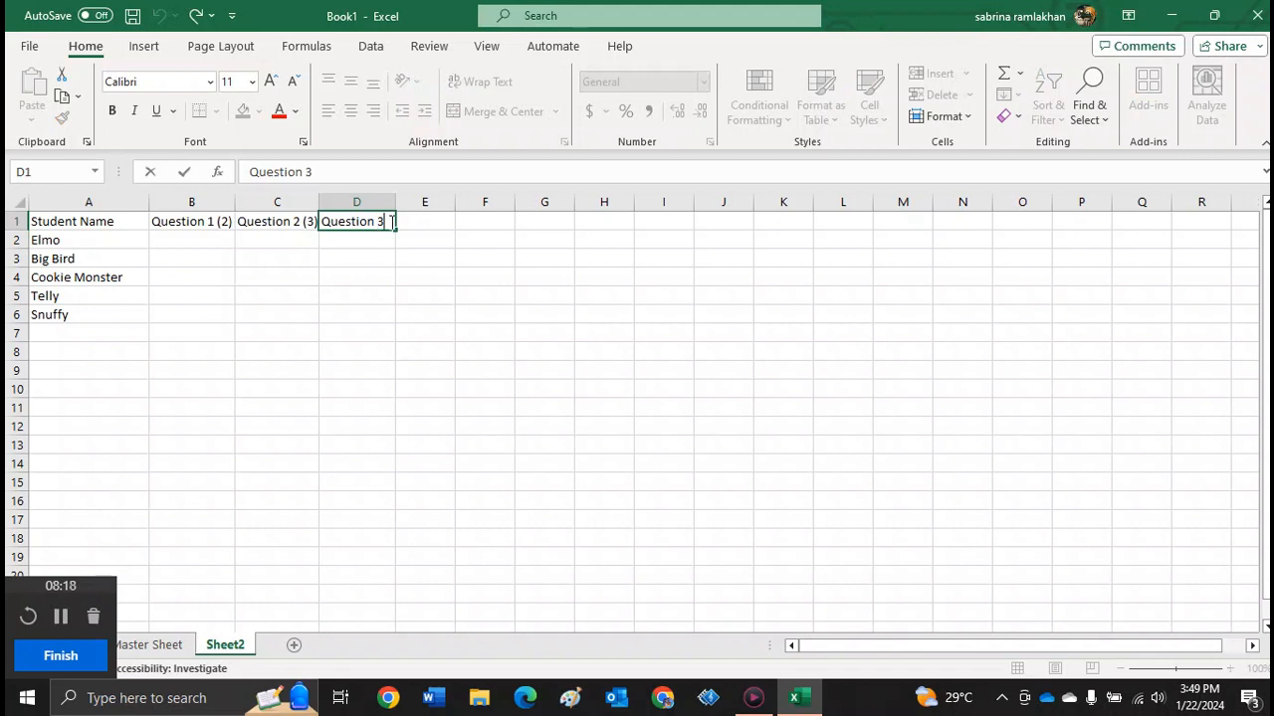
pyautogui.write('(4)')
# - Enter the Question 1 marks 1, 2, 1, 2 and 2 in B2 through B6
pyautogui.click(213, 242)
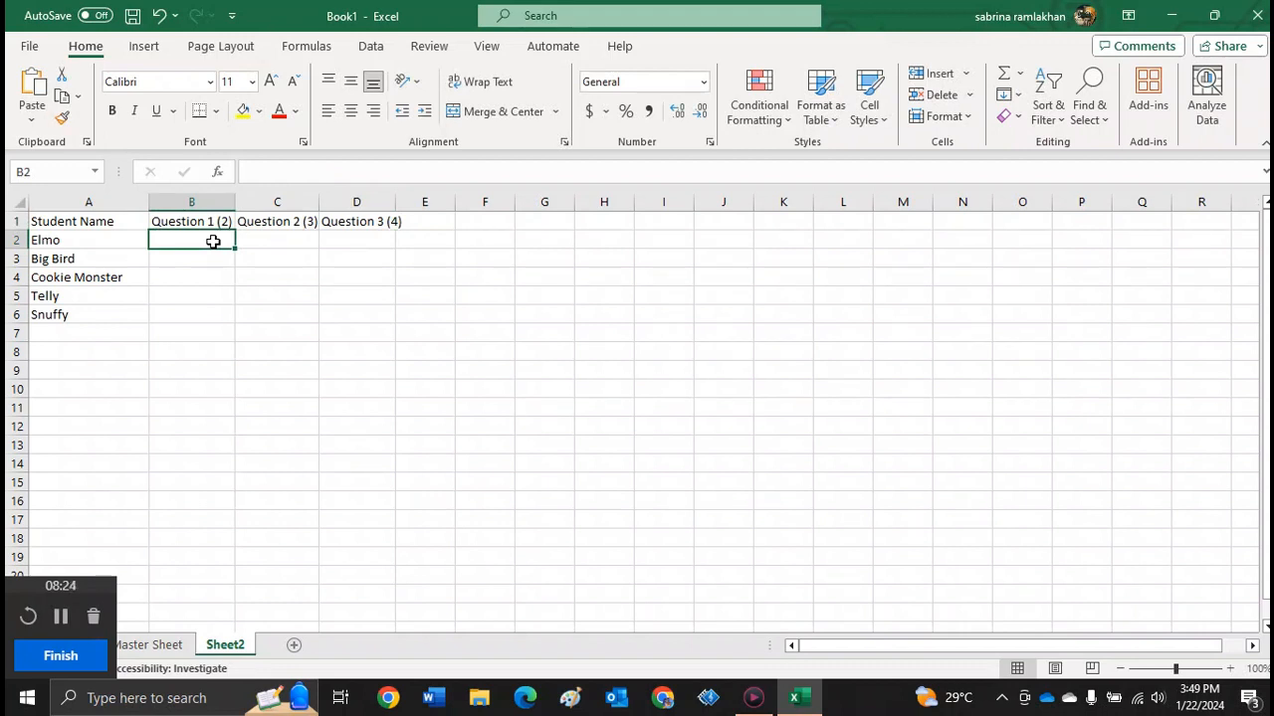
pyautogui.doubleClick(213, 242)
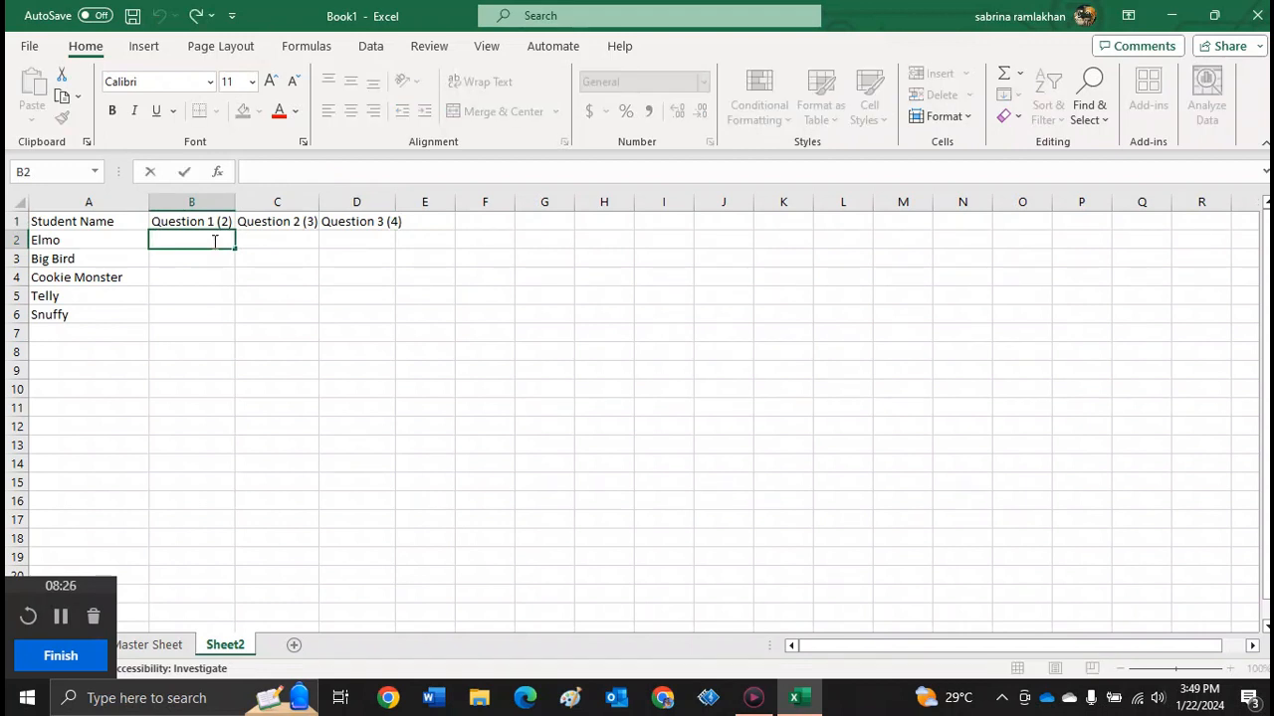
pyautogui.write('1')
pyautogui.press('Return')
pyautogui.write('2')
pyautogui.press('Return')
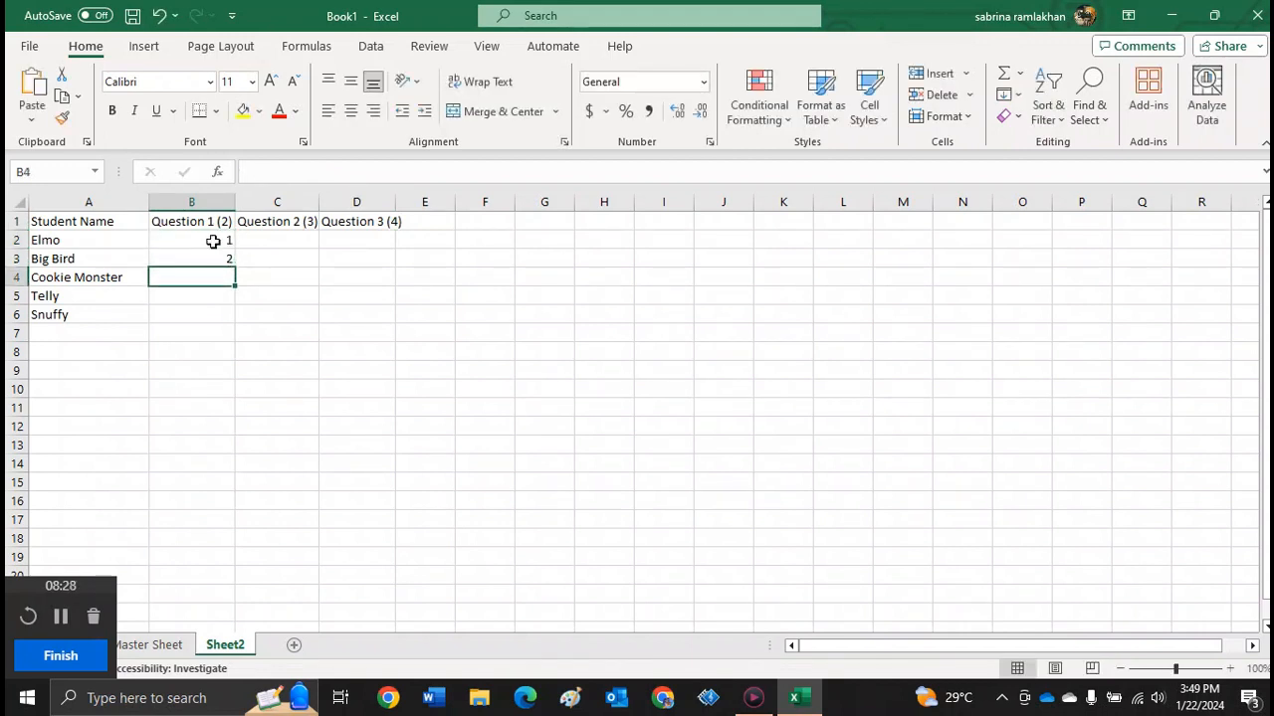
pyautogui.write('1')
pyautogui.press('Return')
pyautogui.write('2')
pyautogui.press('Return')
pyautogui.write('2')
pyautogui.press('Return')
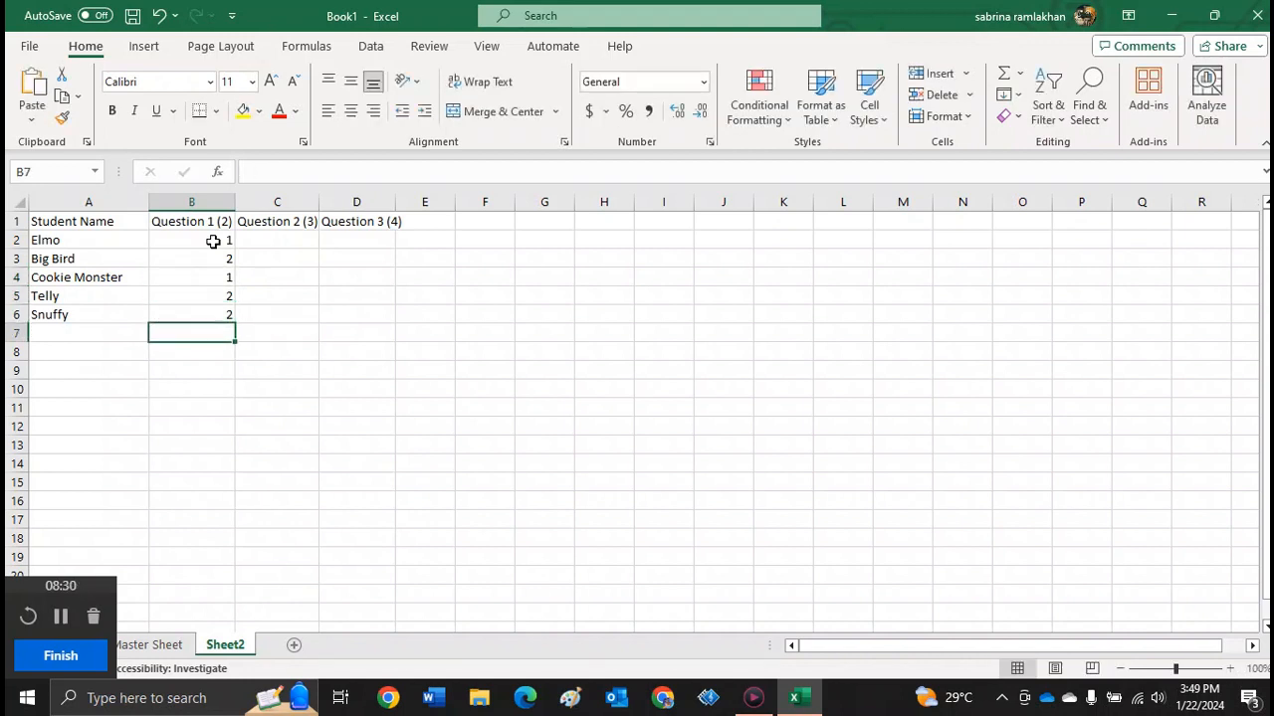
# - Enter the Question 2 marks 3, 1, 2, 2 and 1 in C2 through C6
pyautogui.click(285, 238)
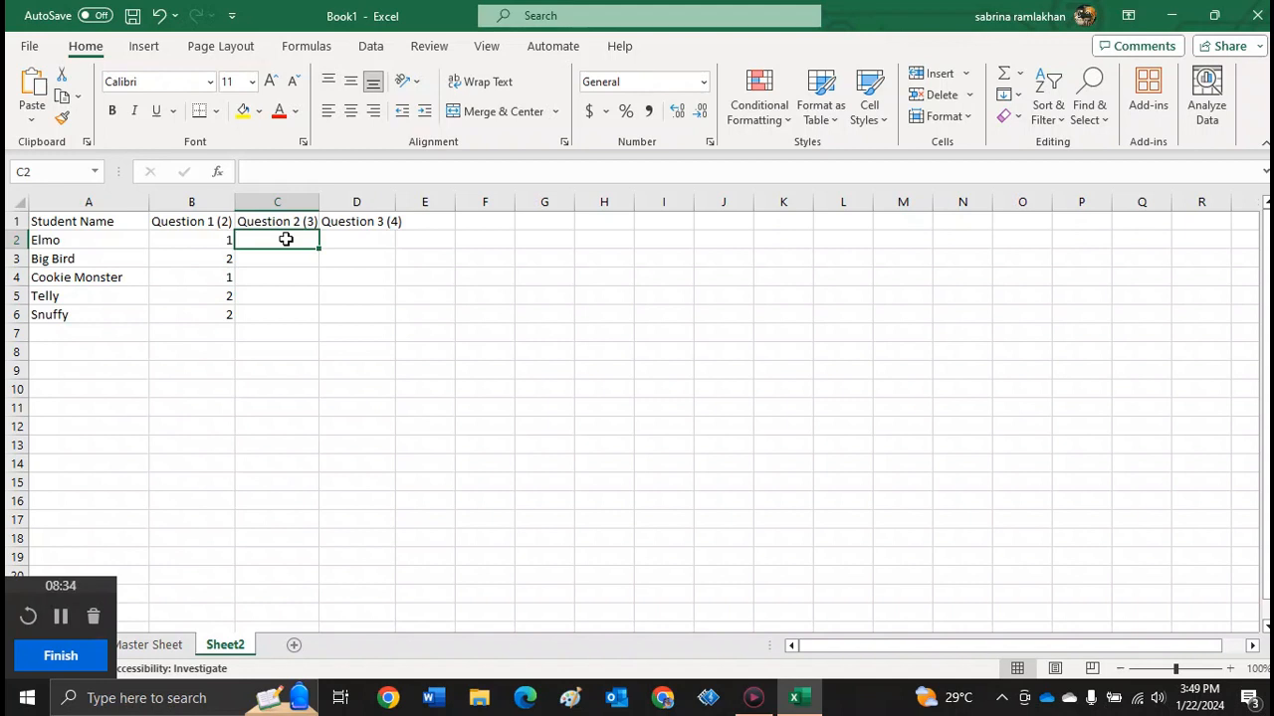
pyautogui.write('3')
pyautogui.press('Return')
pyautogui.write('1')
pyautogui.press('Return')
pyautogui.write('2')
pyautogui.press('Return')
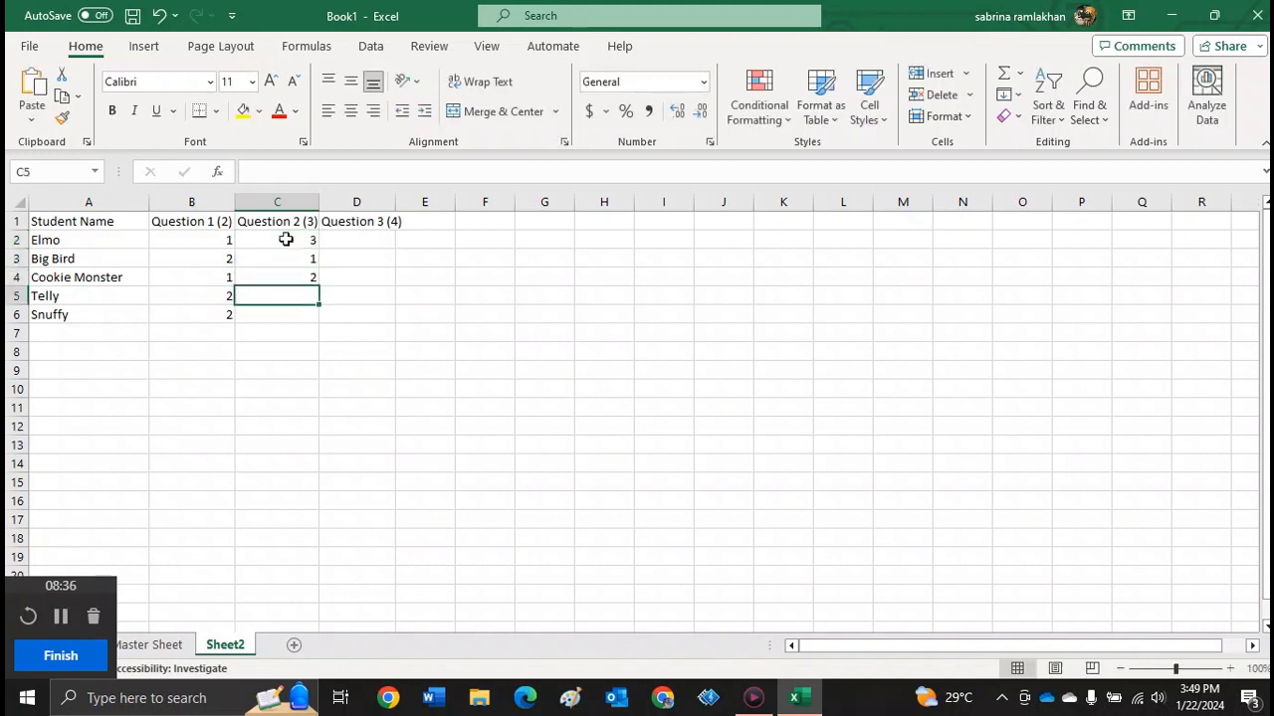
pyautogui.write('2')
pyautogui.press('Return')
pyautogui.write('1')
pyautogui.press('Return')
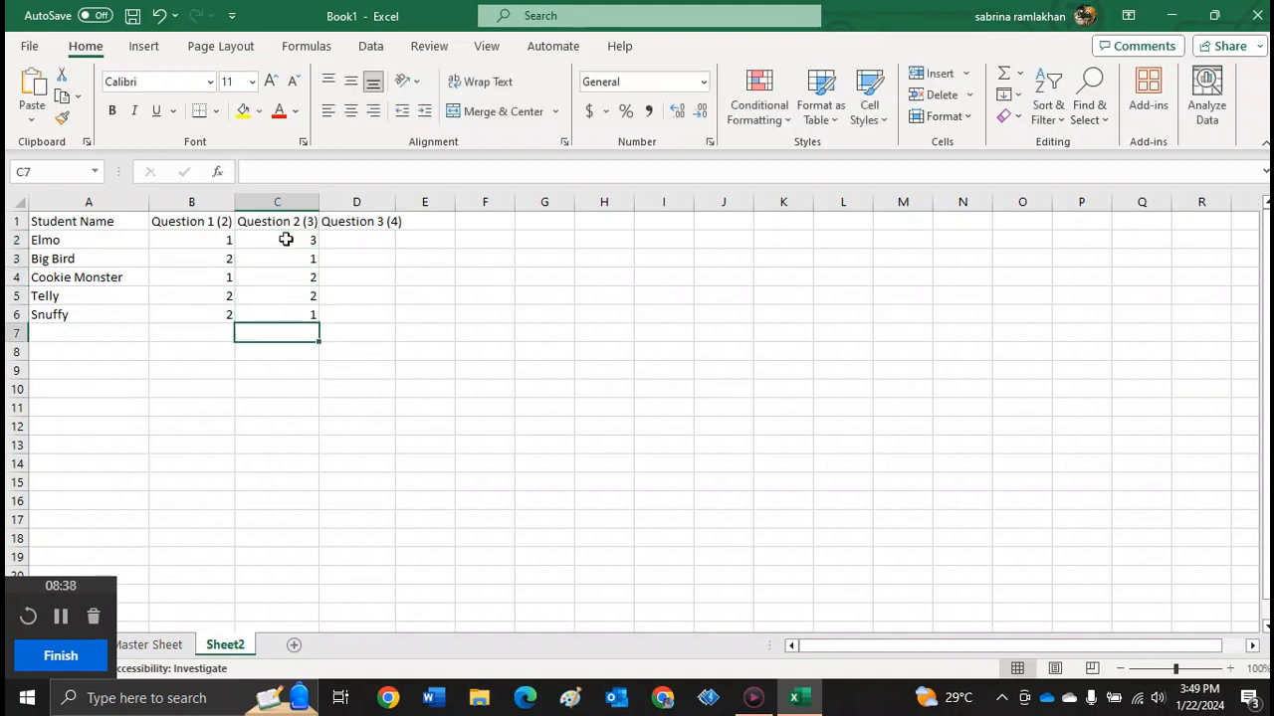
# - Enter the Question 3 marks 4, 1, 2, 3 and 3 in D2 through D6
pyautogui.click(383, 239)
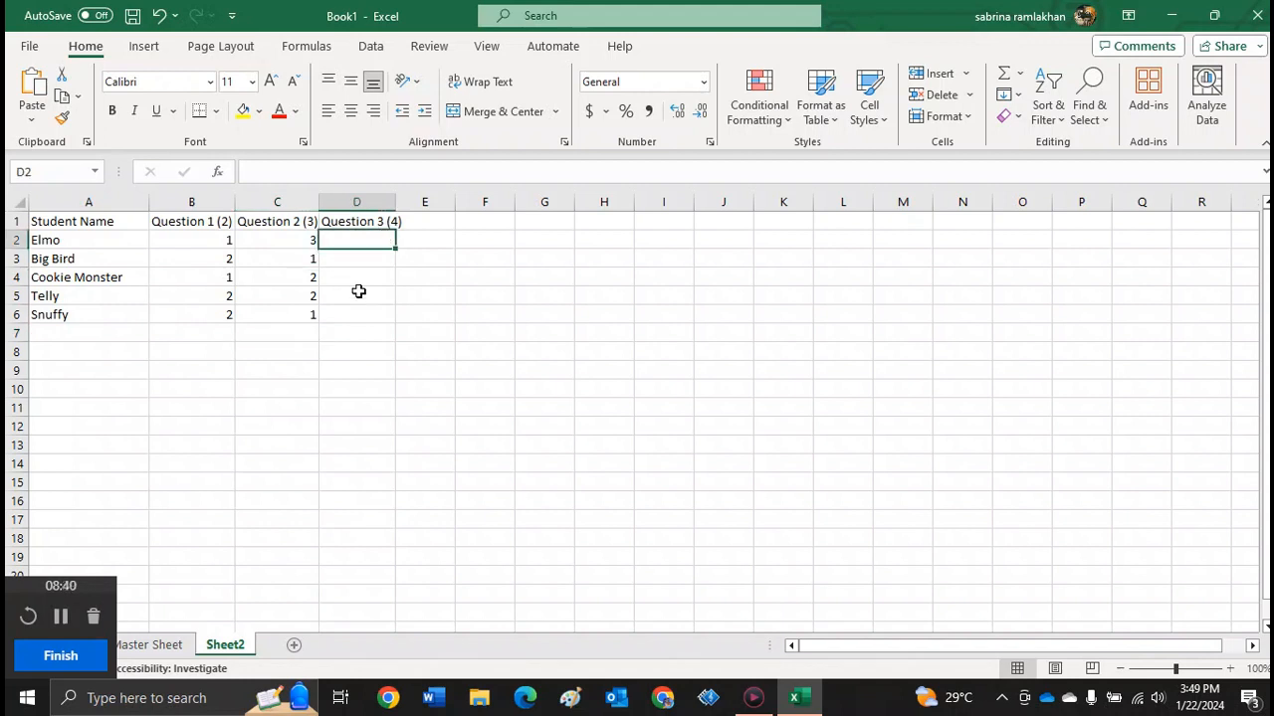
pyautogui.write('4')
pyautogui.press('Return')
pyautogui.write('1')
pyautogui.press('Return')
pyautogui.write('2')
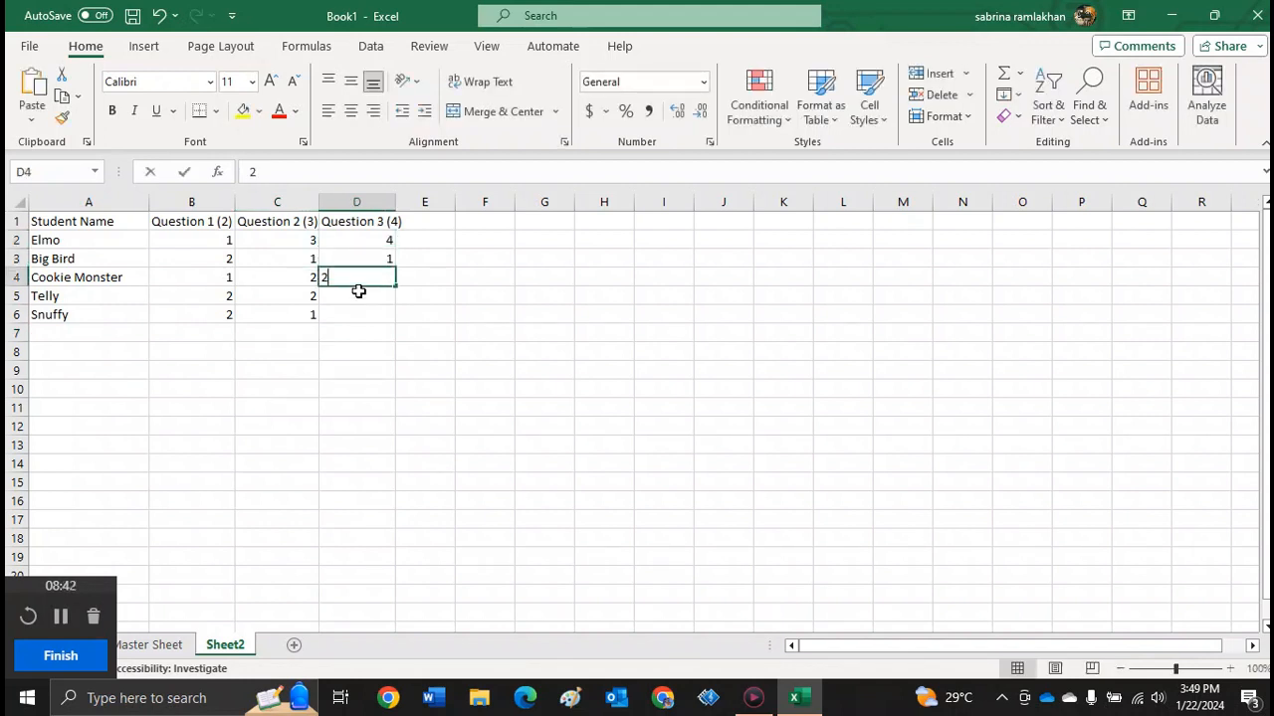
pyautogui.press('Return')
pyautogui.write('3')
pyautogui.press('Return')
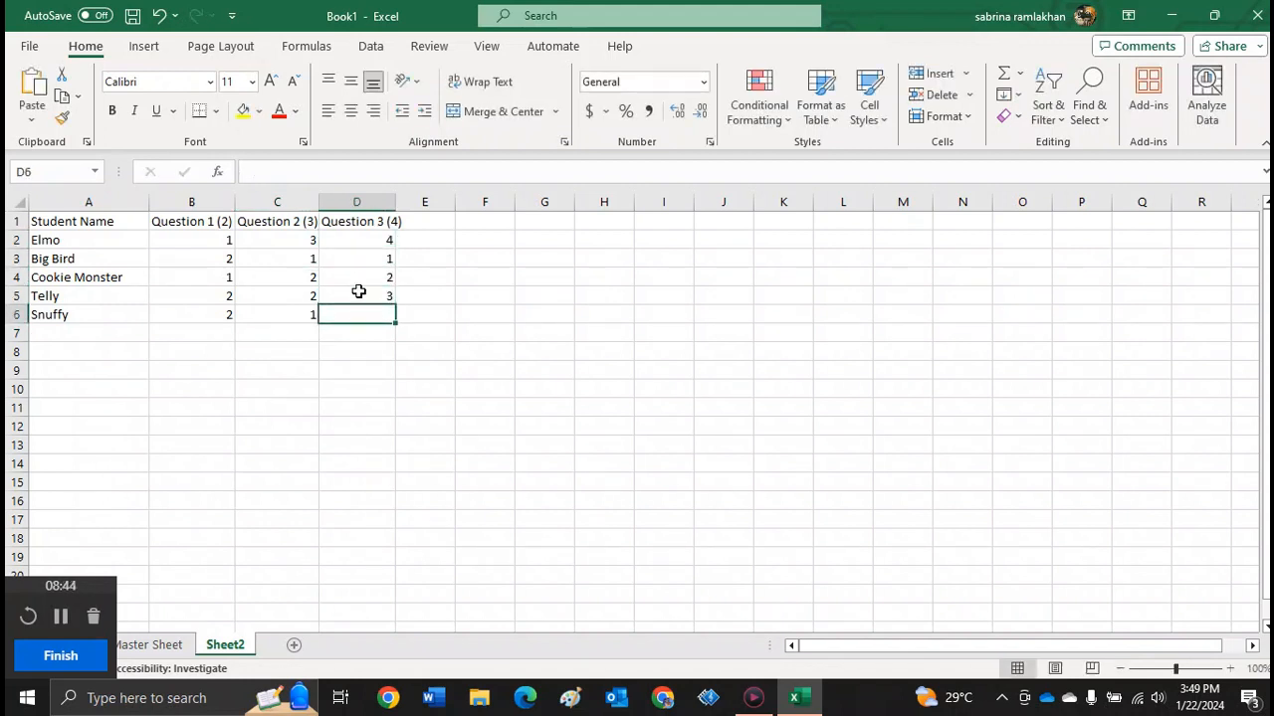
pyautogui.write('3')
pyautogui.press('Return')
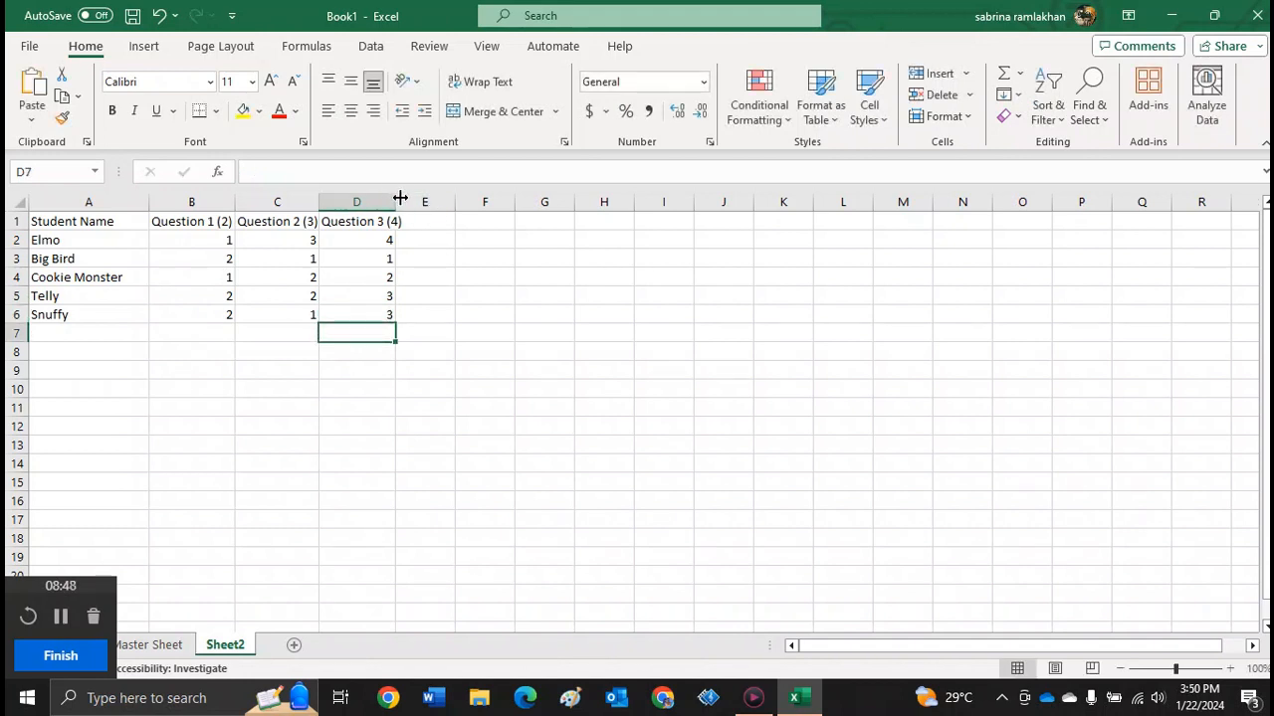
# - Widen column D, then add the heading Total marks per student in E1 and widen column E to fit it
pyautogui.moveTo(399, 198); pyautogui.dragTo(420, 199)
pyautogui.click(453, 224)
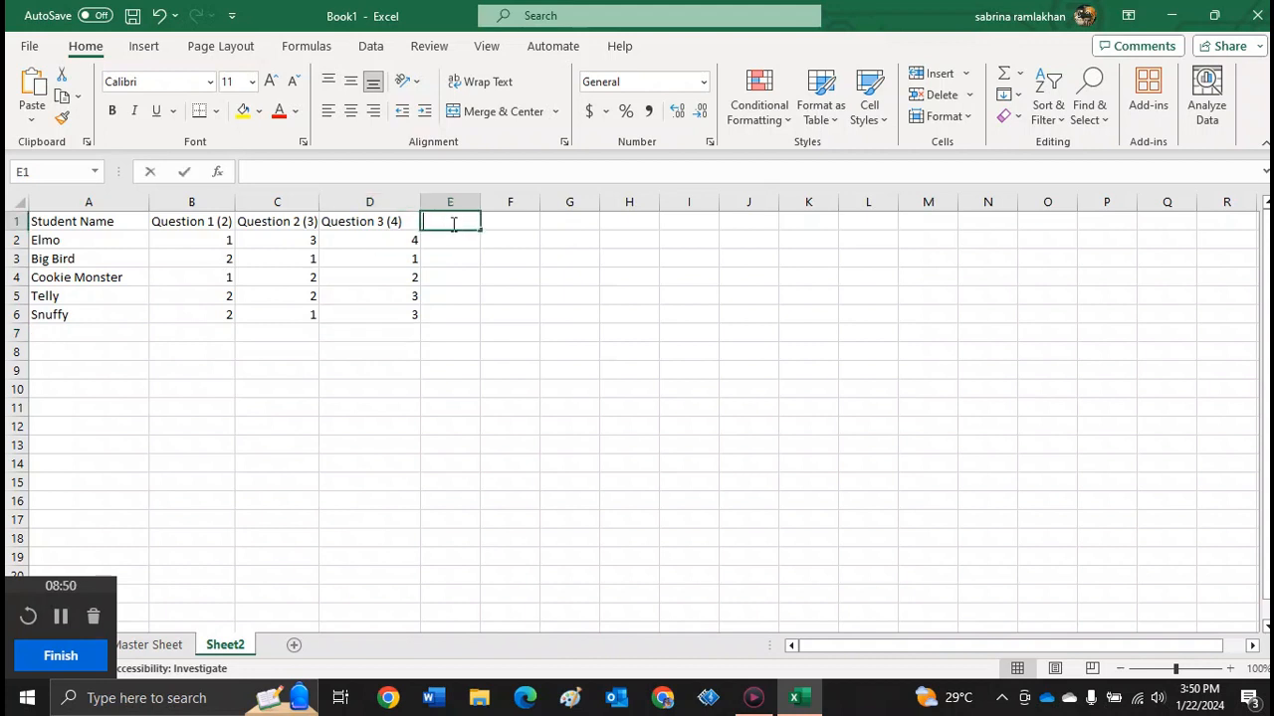
pyautogui.write('Total ma')
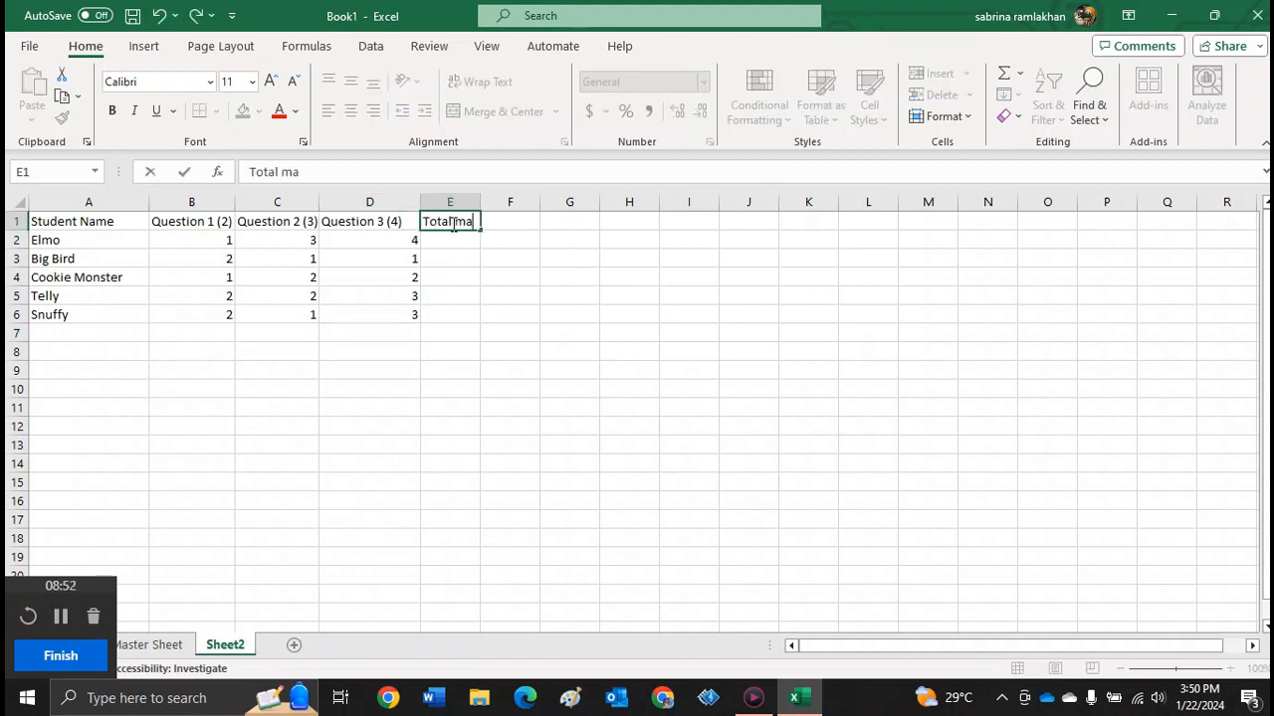
pyautogui.write('rks per student')
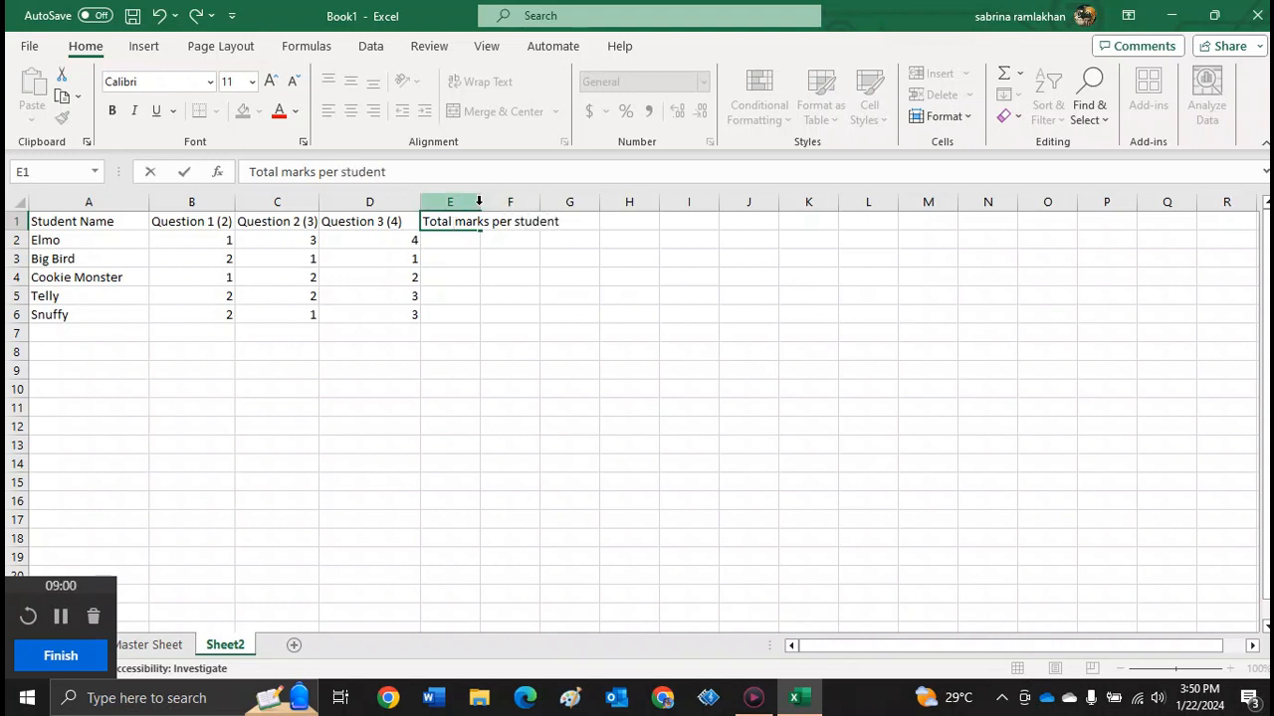
pyautogui.click(477, 202)
pyautogui.moveTo(480, 202); pyautogui.dragTo(585, 202)
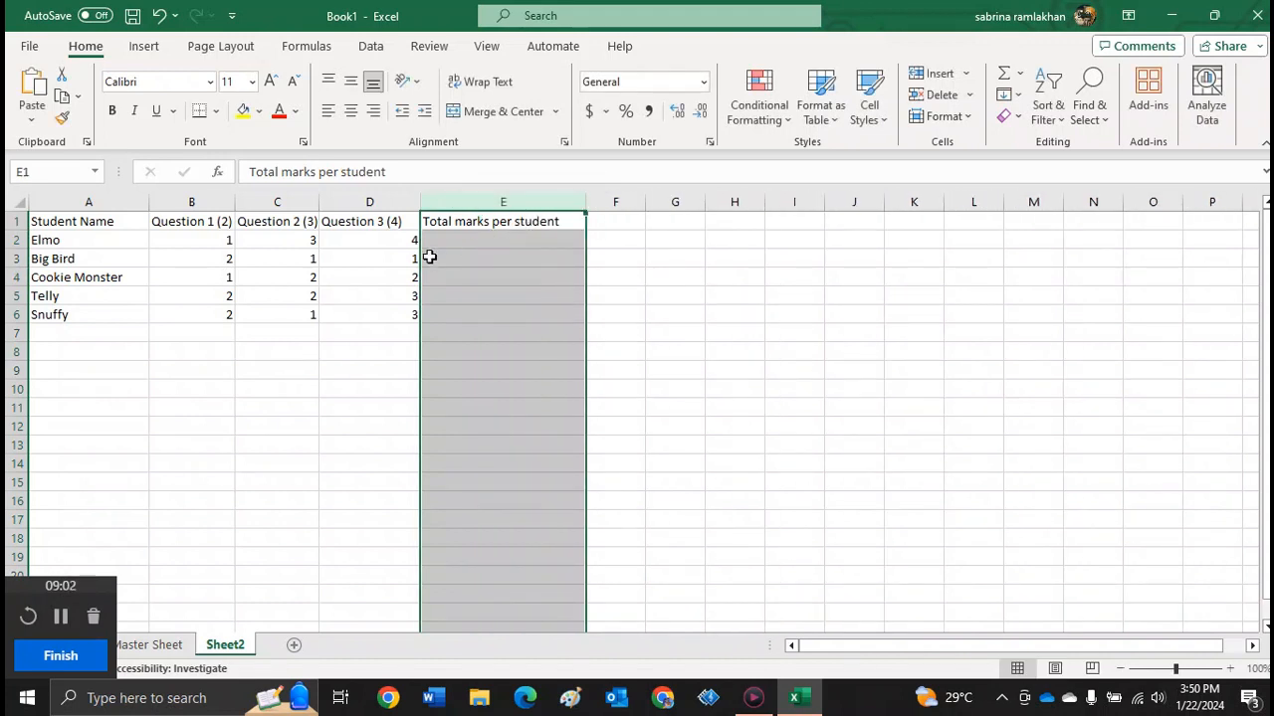
# - Label A7 as Total Mrks per question and widen column A to fit the text
pyautogui.doubleClick(86, 335)
pyautogui.write('T')
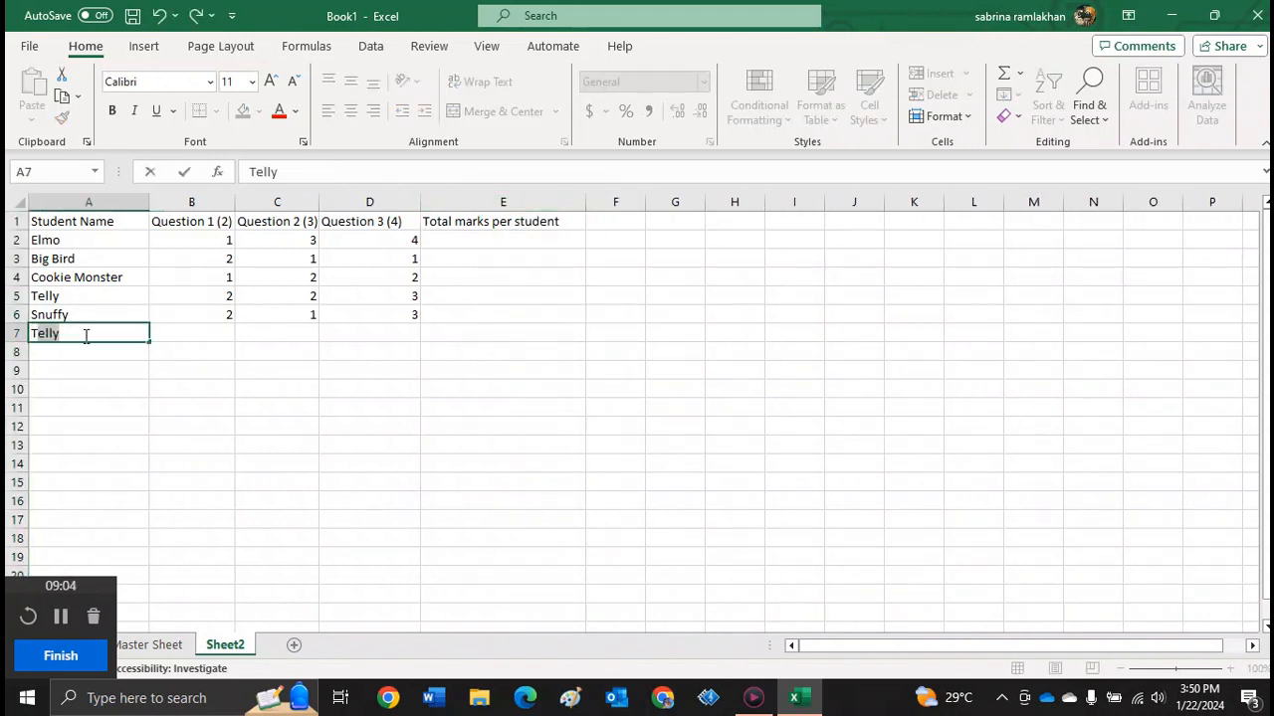
pyautogui.write('otal Mrks')
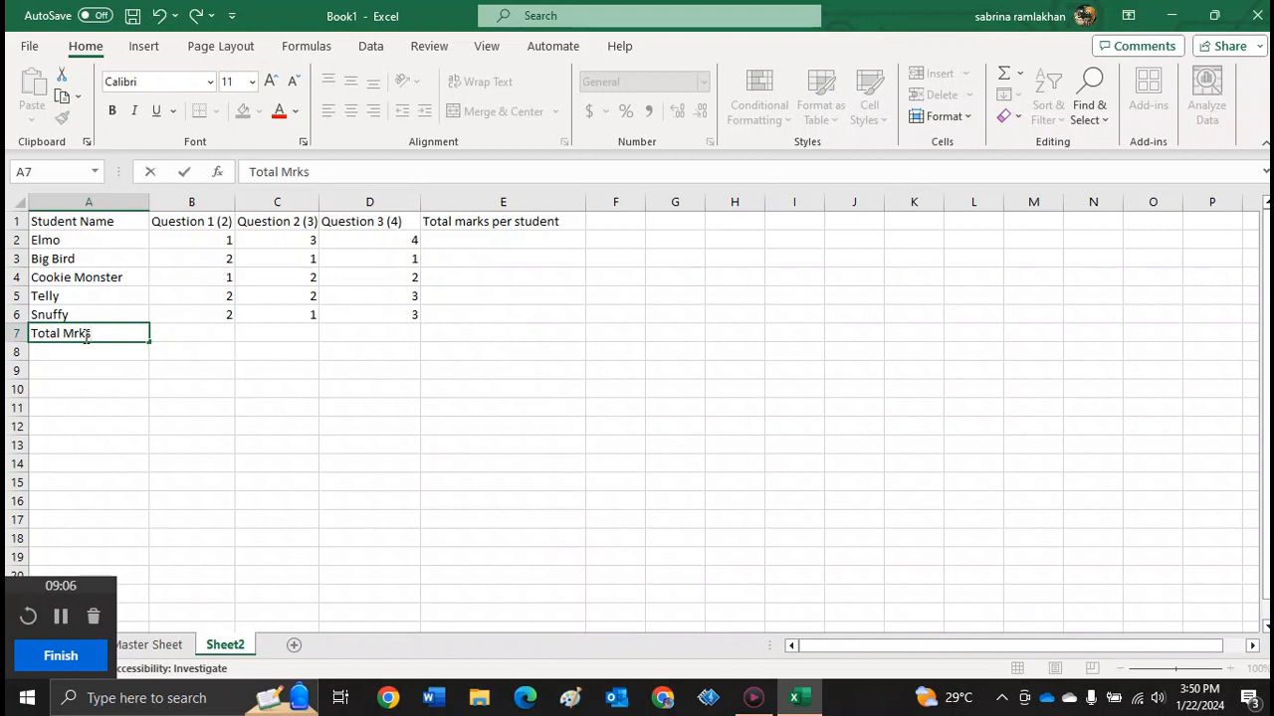
pyautogui.write(' per questi')
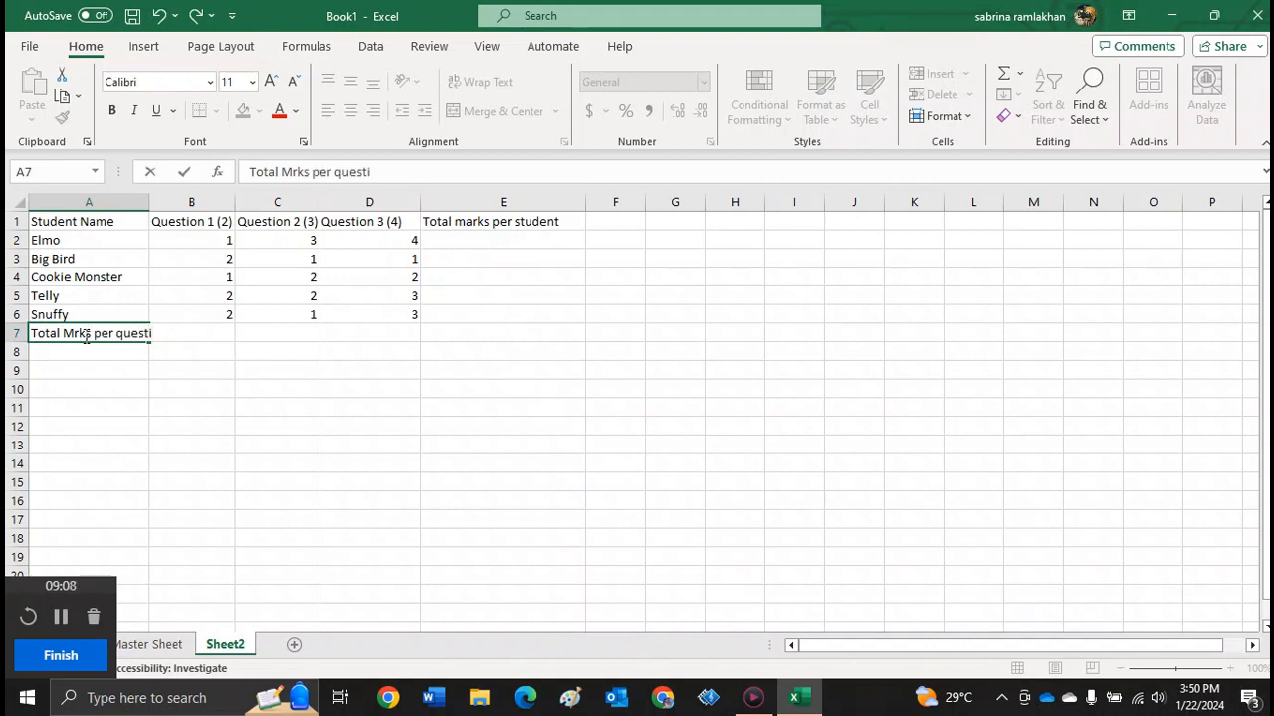
pyautogui.write('on')
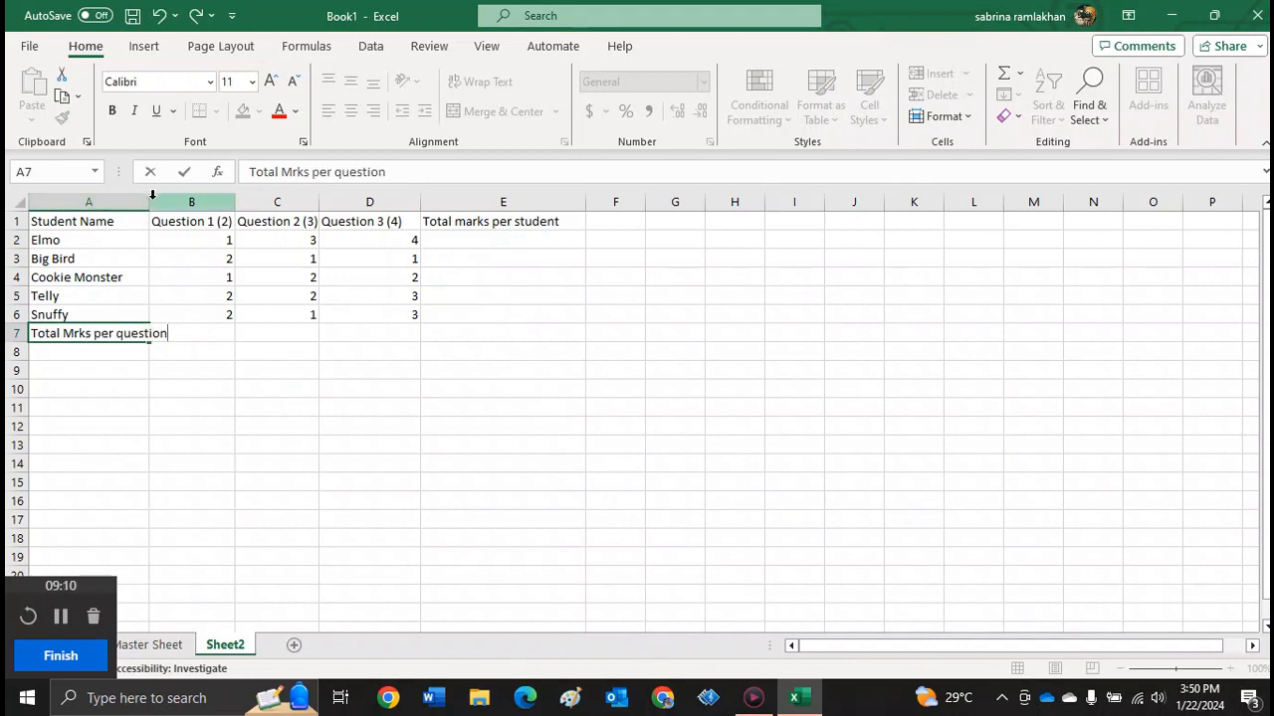
pyautogui.click(141, 202)
pyautogui.moveTo(146, 204); pyautogui.dragTo(180, 204)
pyautogui.doubleClick(250, 331)
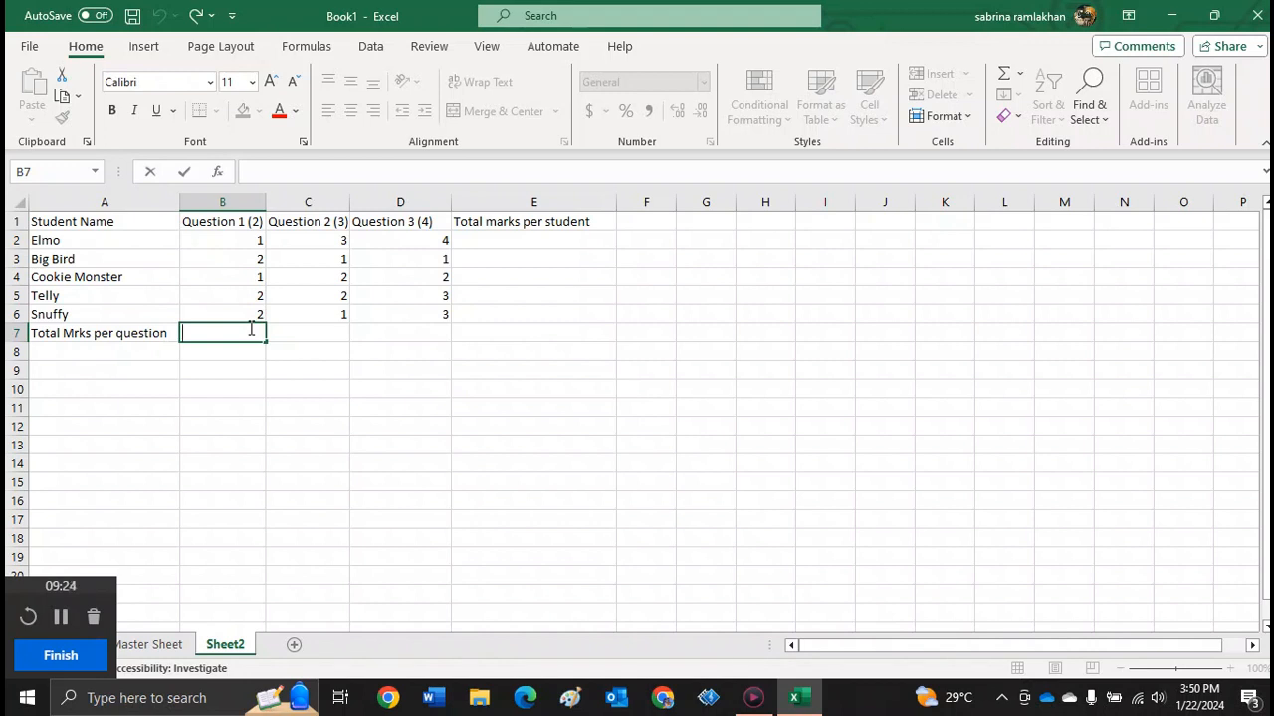
# - Total Elmo's marks in E2 with =SUM(B2:D2) and fill the formula down to E6
pyautogui.click(493, 244)
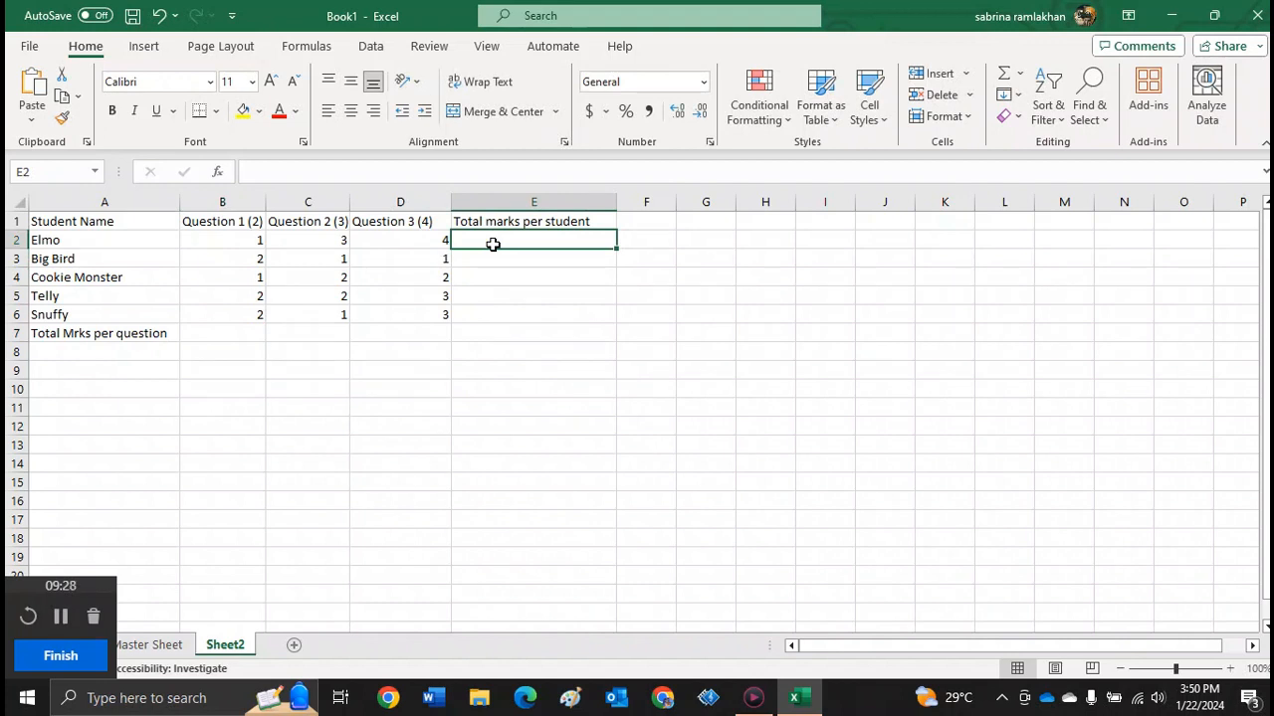
pyautogui.write('=s')
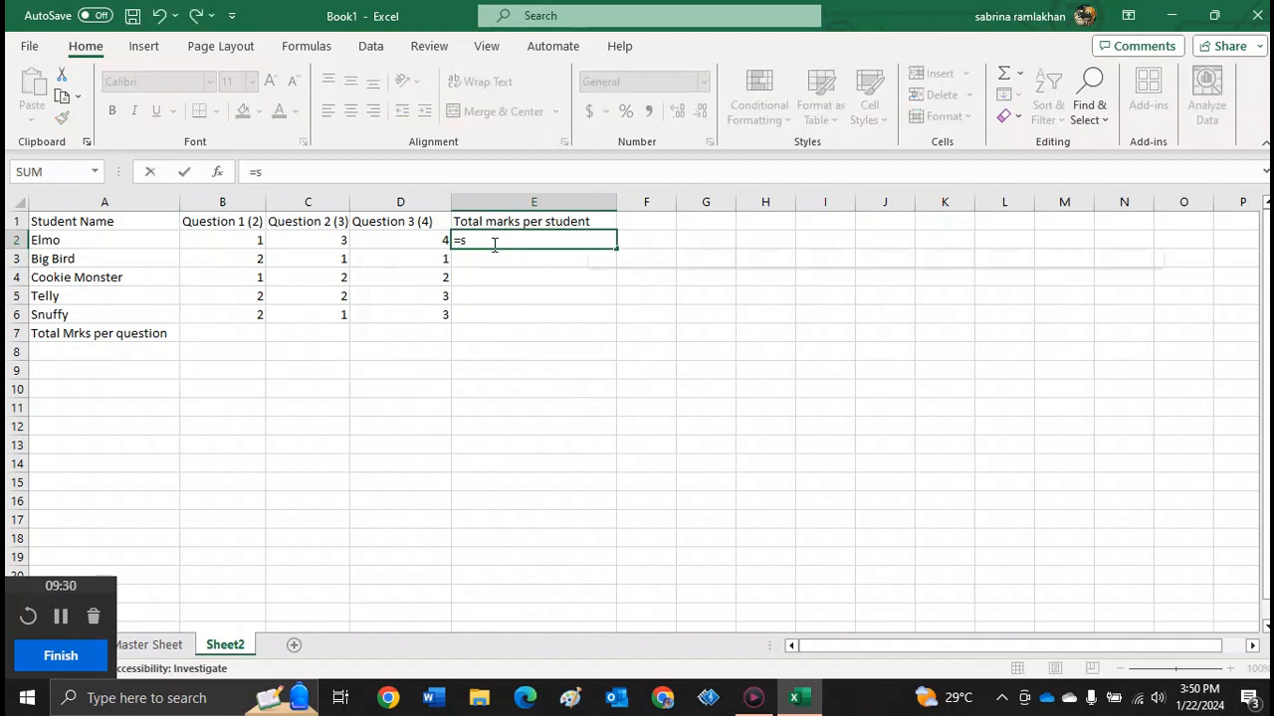
pyautogui.write('um')
pyautogui.click(260, 244)
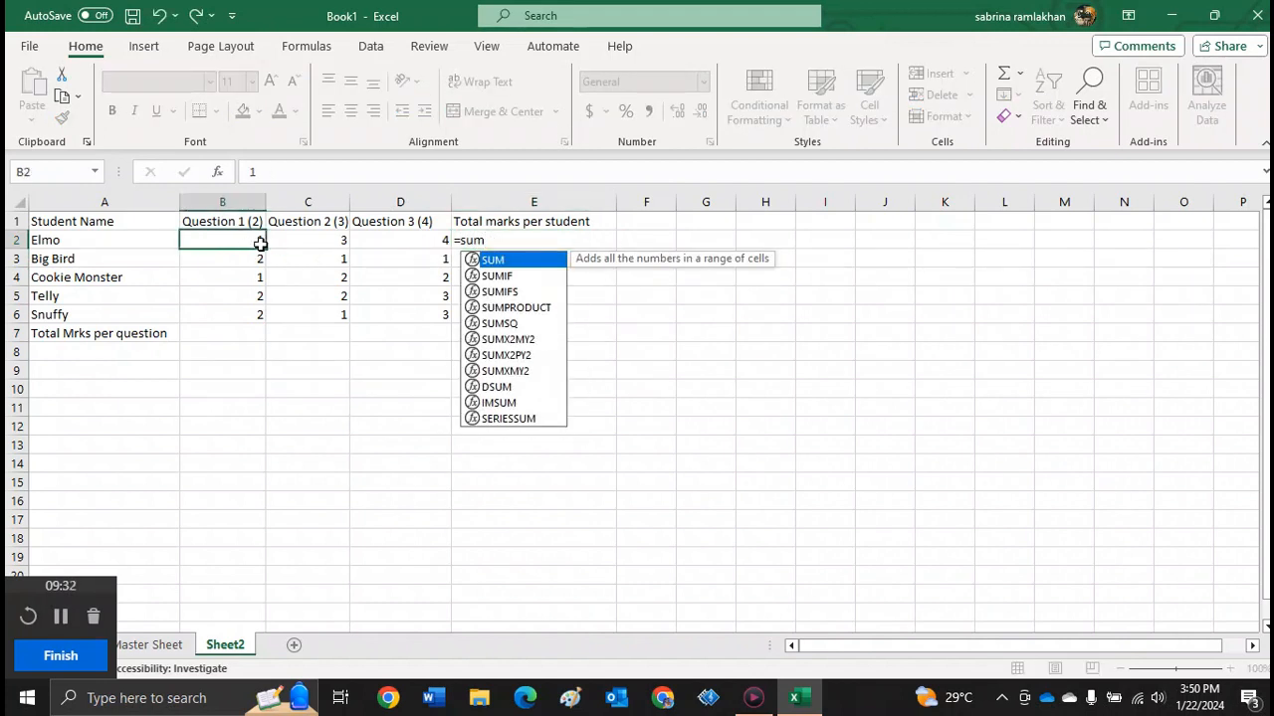
pyautogui.moveTo(260, 244); pyautogui.dragTo(408, 240)
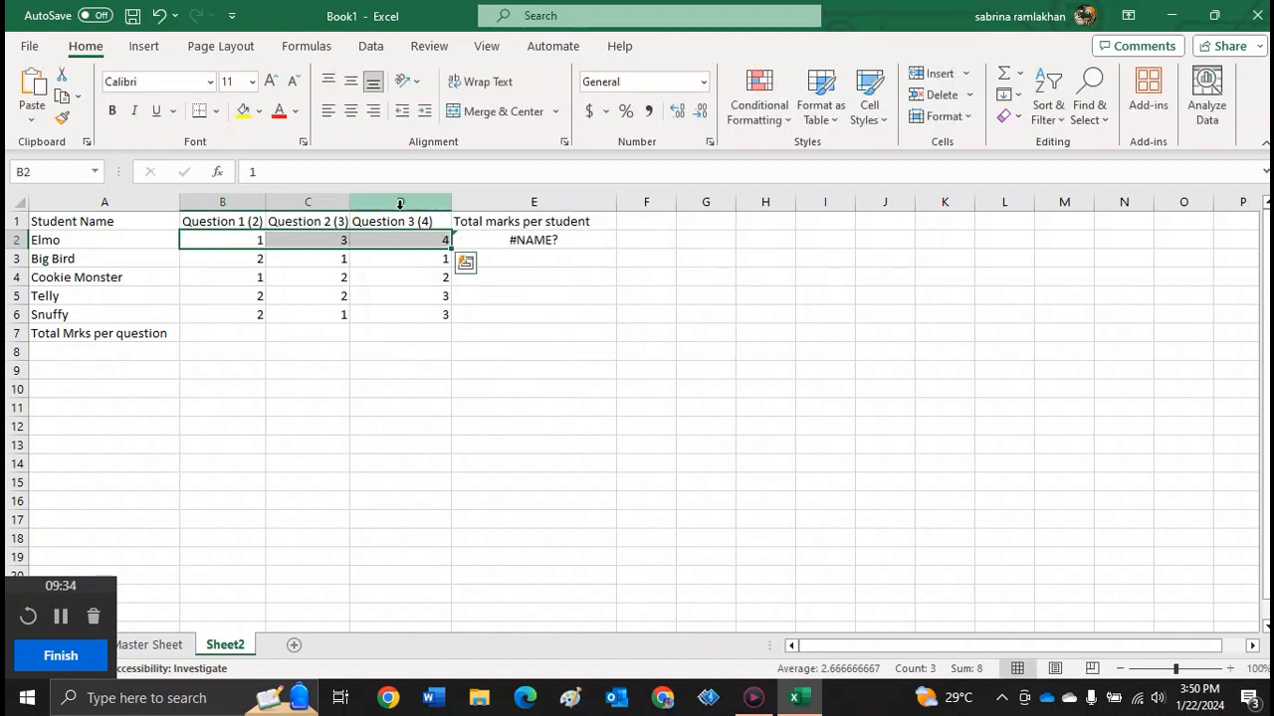
pyautogui.doubleClick(514, 239)
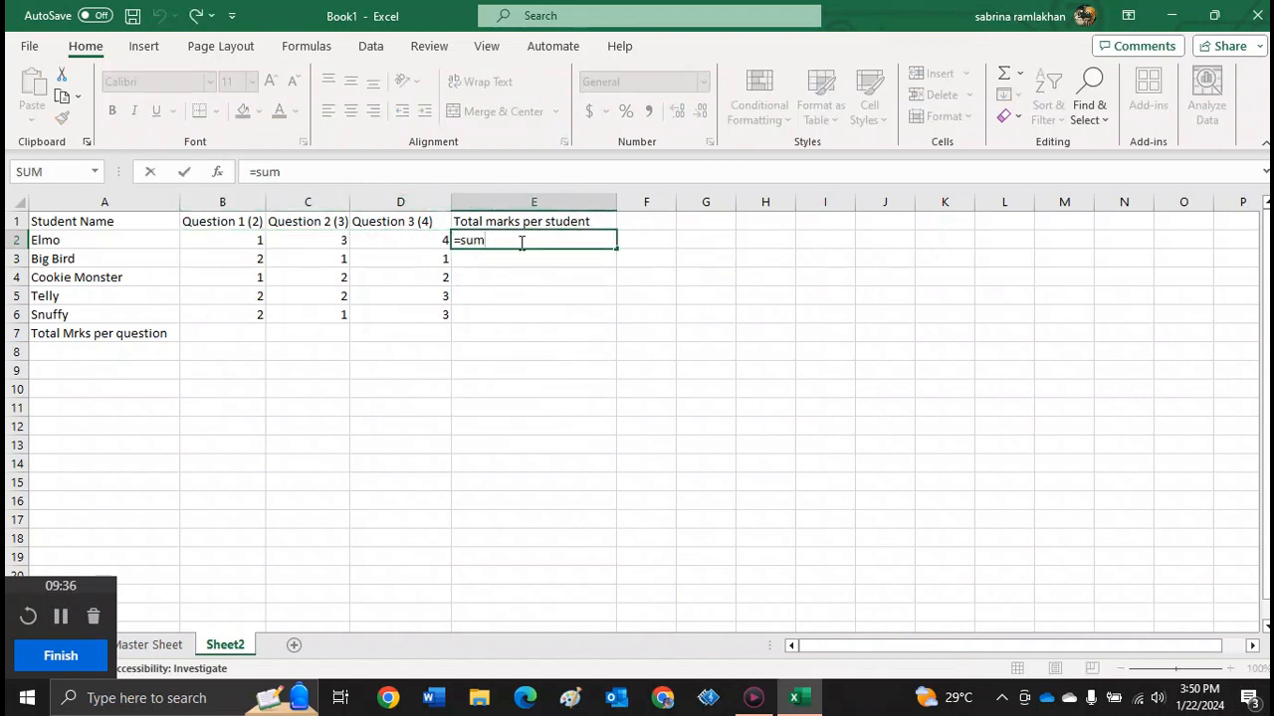
pyautogui.write('(')
pyautogui.moveTo(245, 243); pyautogui.dragTo(380, 242)
pyautogui.write(')')
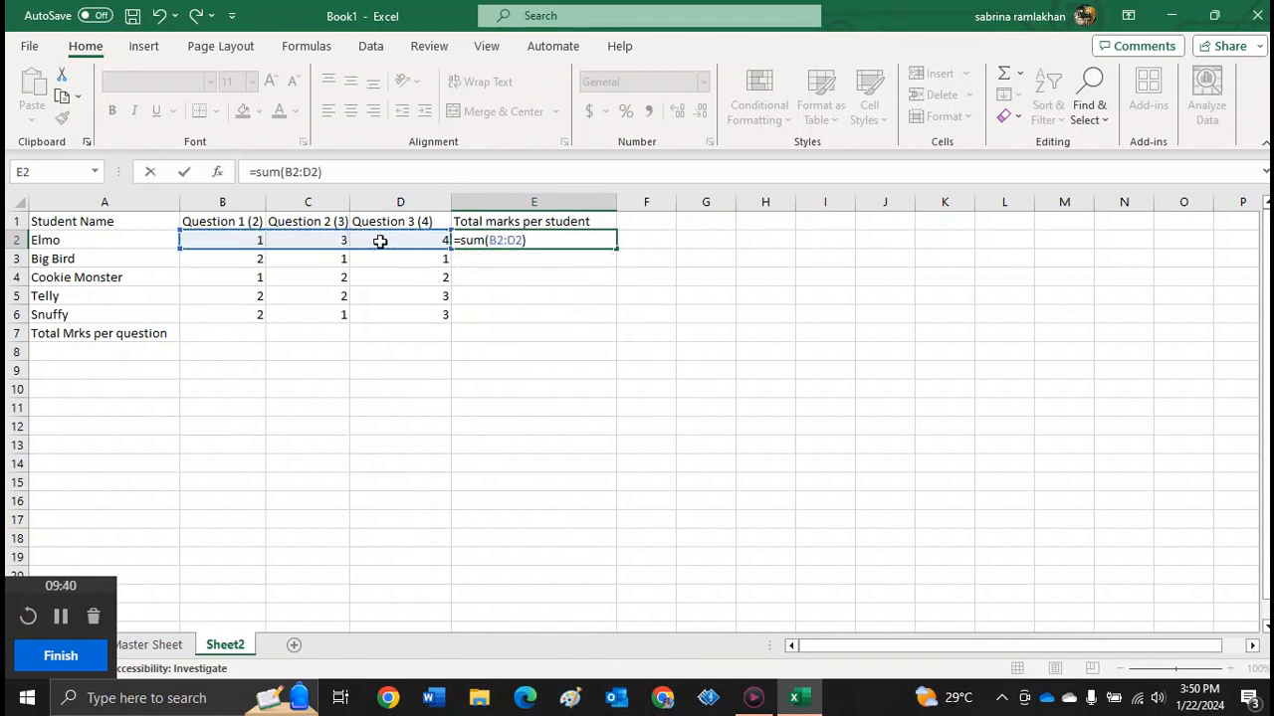
pyautogui.press('Return')
pyautogui.click(542, 245)
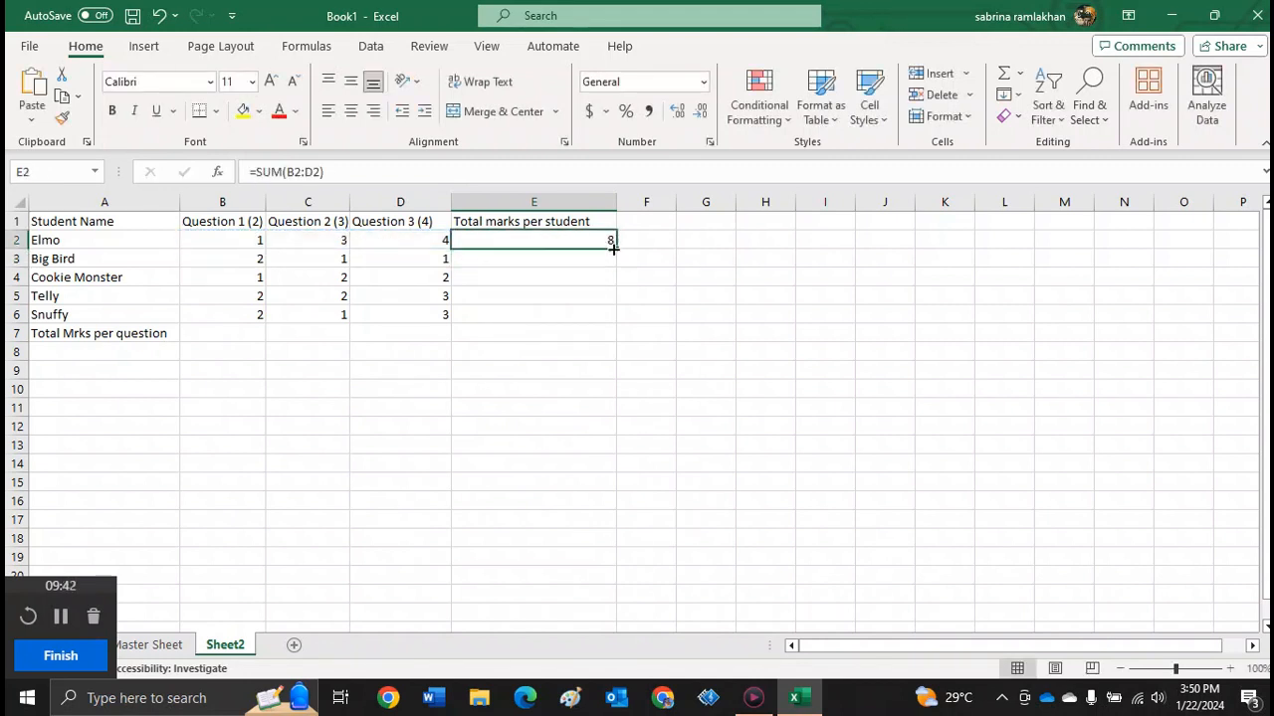
pyautogui.moveTo(614, 249); pyautogui.dragTo(617, 320)
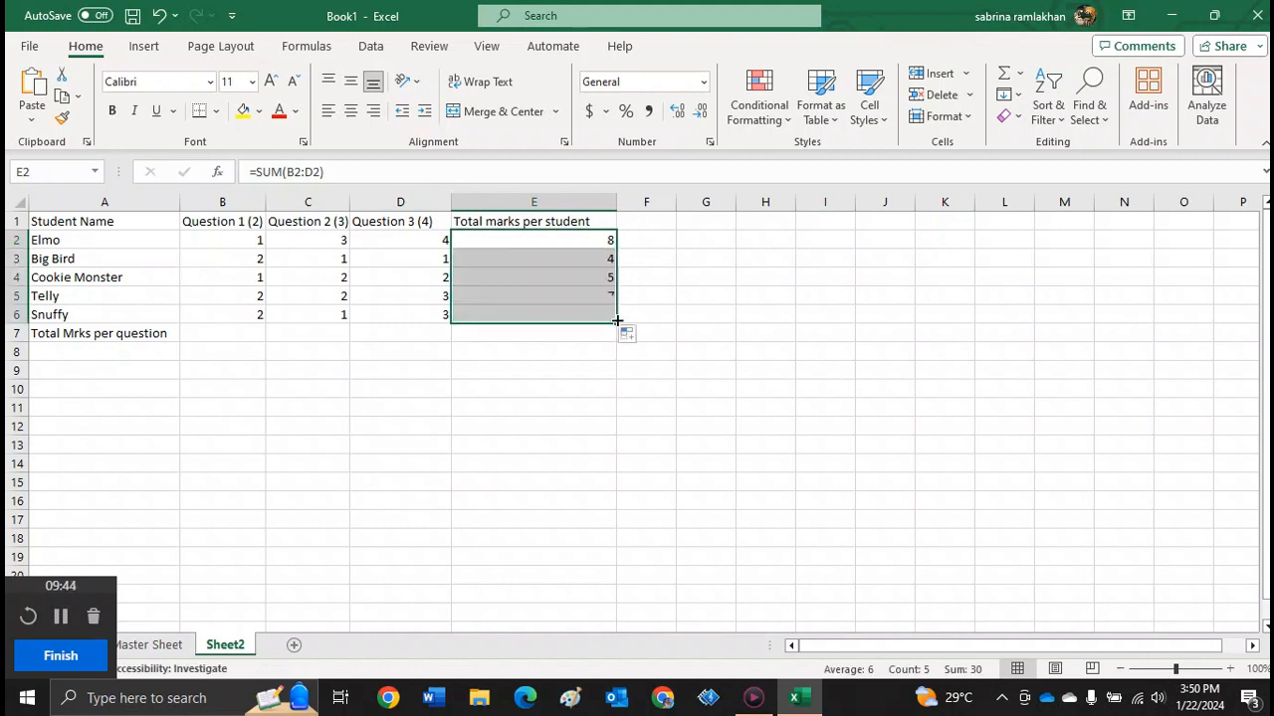
# - Total the Question 1 marks in B7 with =SUM(B2:B6) and fill the formula across to D7
pyautogui.doubleClick(223, 336)
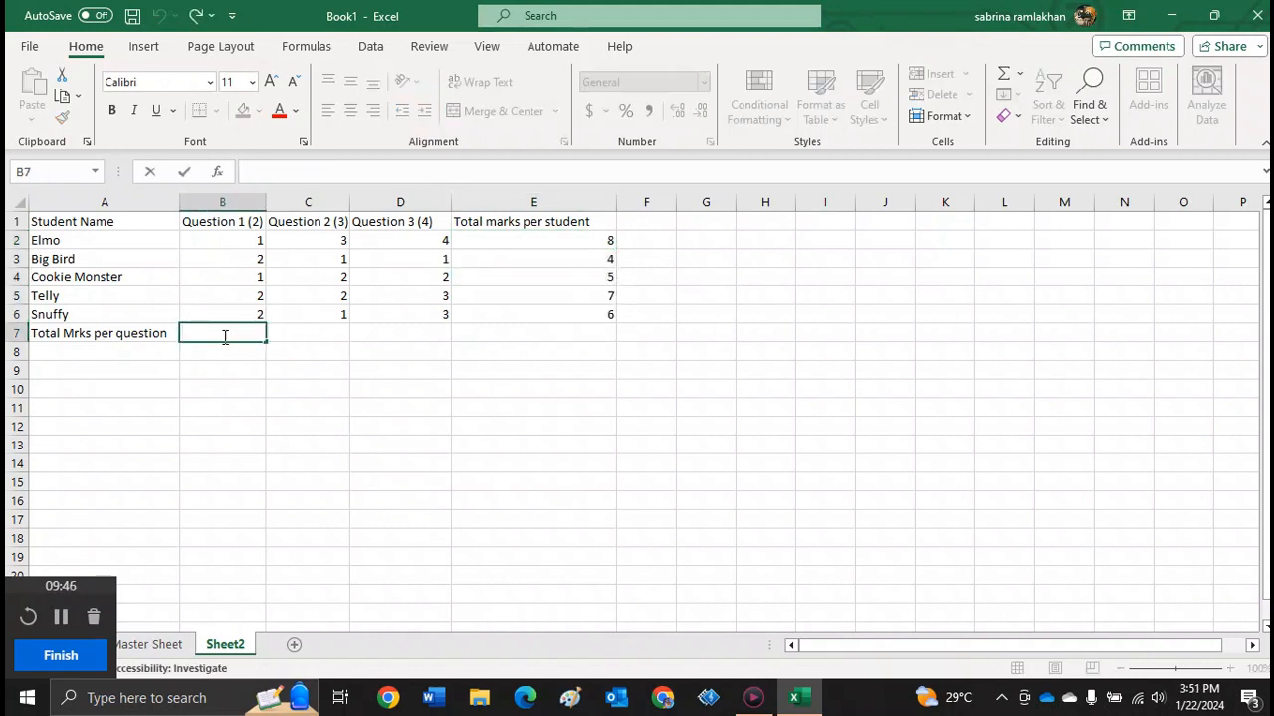
pyautogui.write('=')
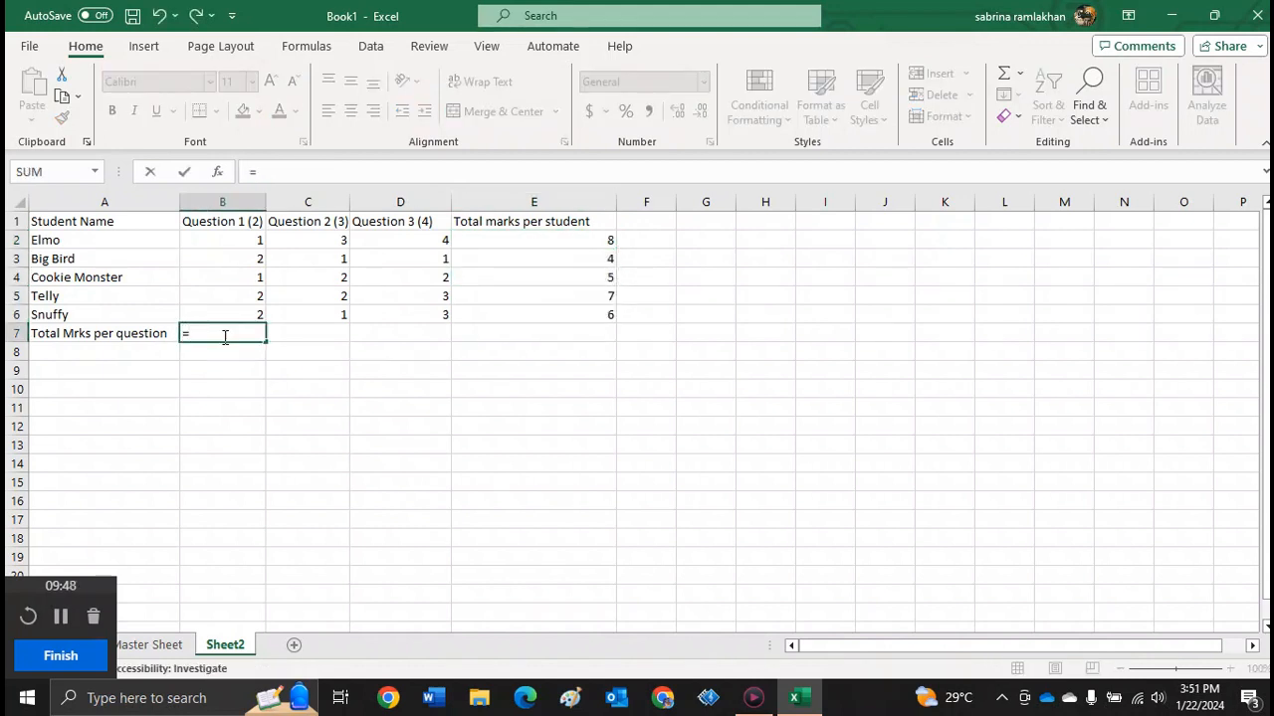
pyautogui.write('sum(')
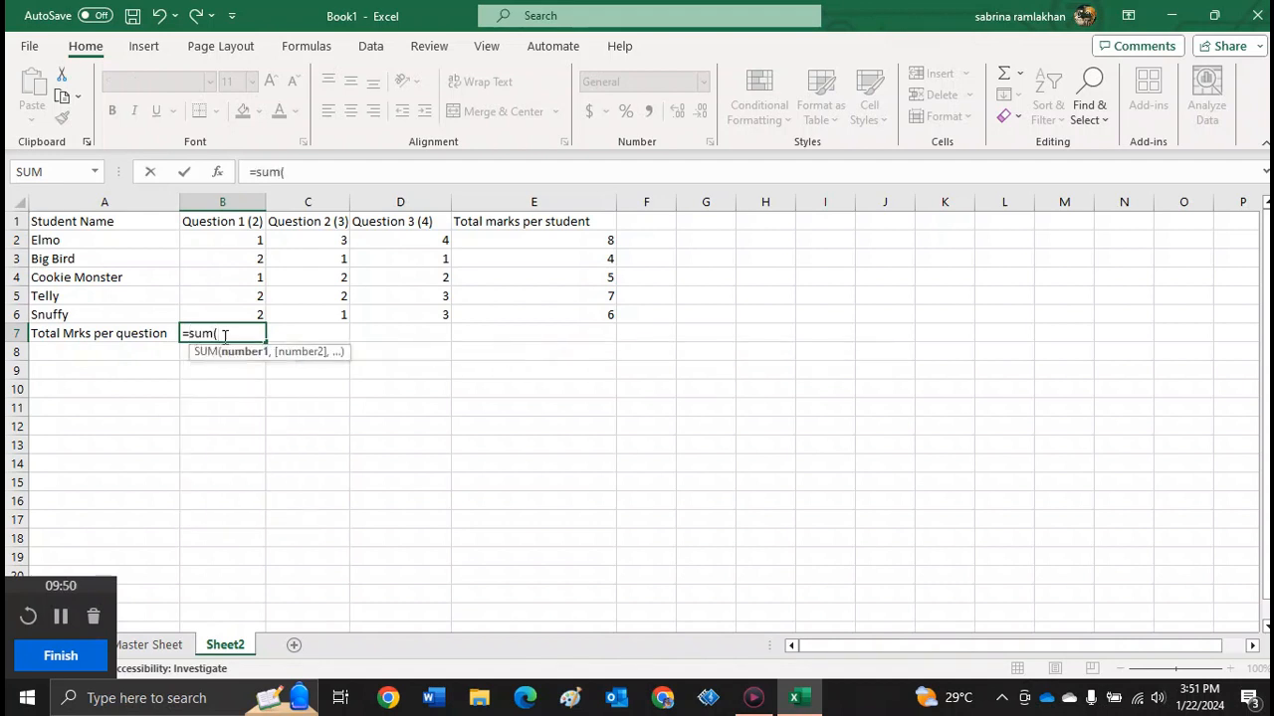
pyautogui.moveTo(239, 242); pyautogui.dragTo(259, 315)
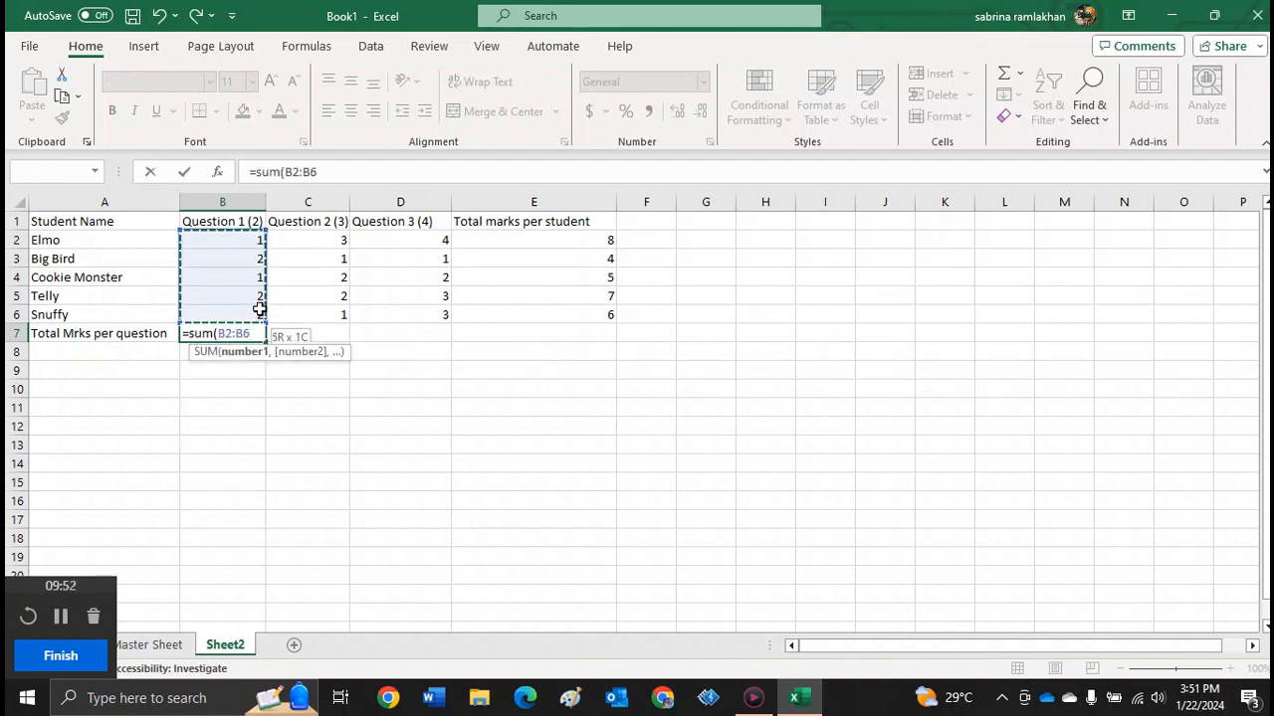
pyautogui.write(')')
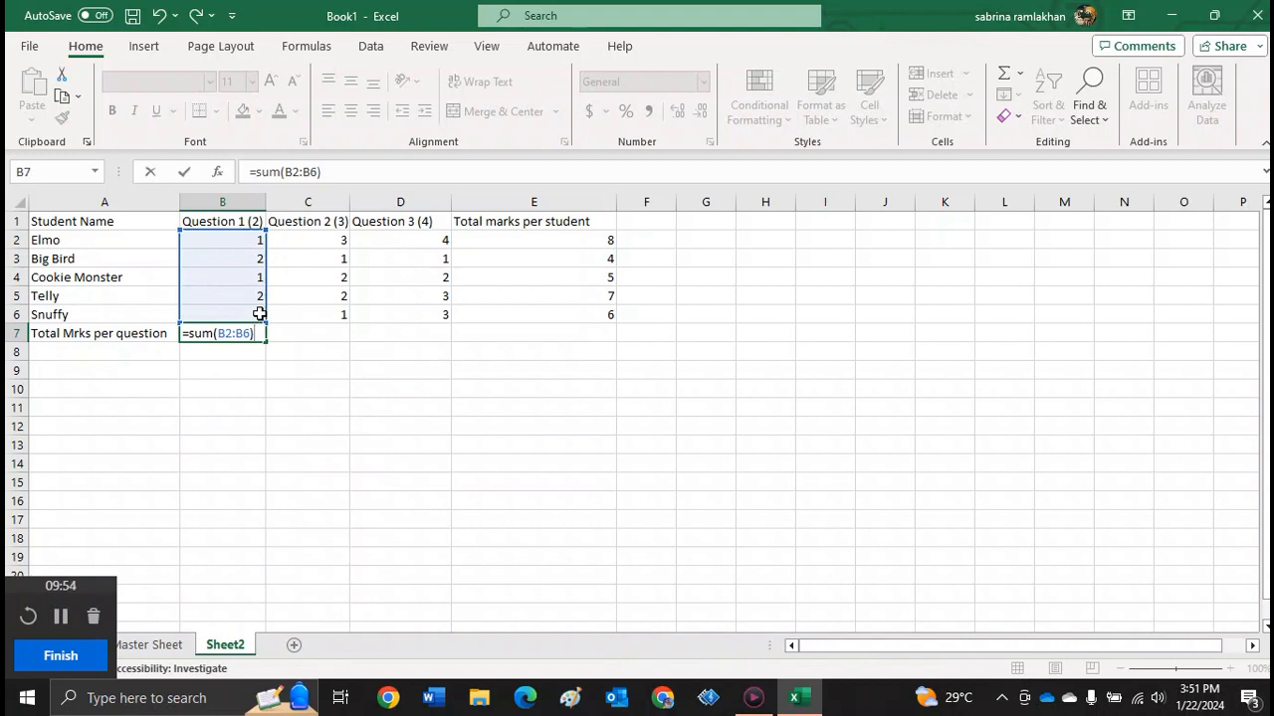
pyautogui.press('Return')
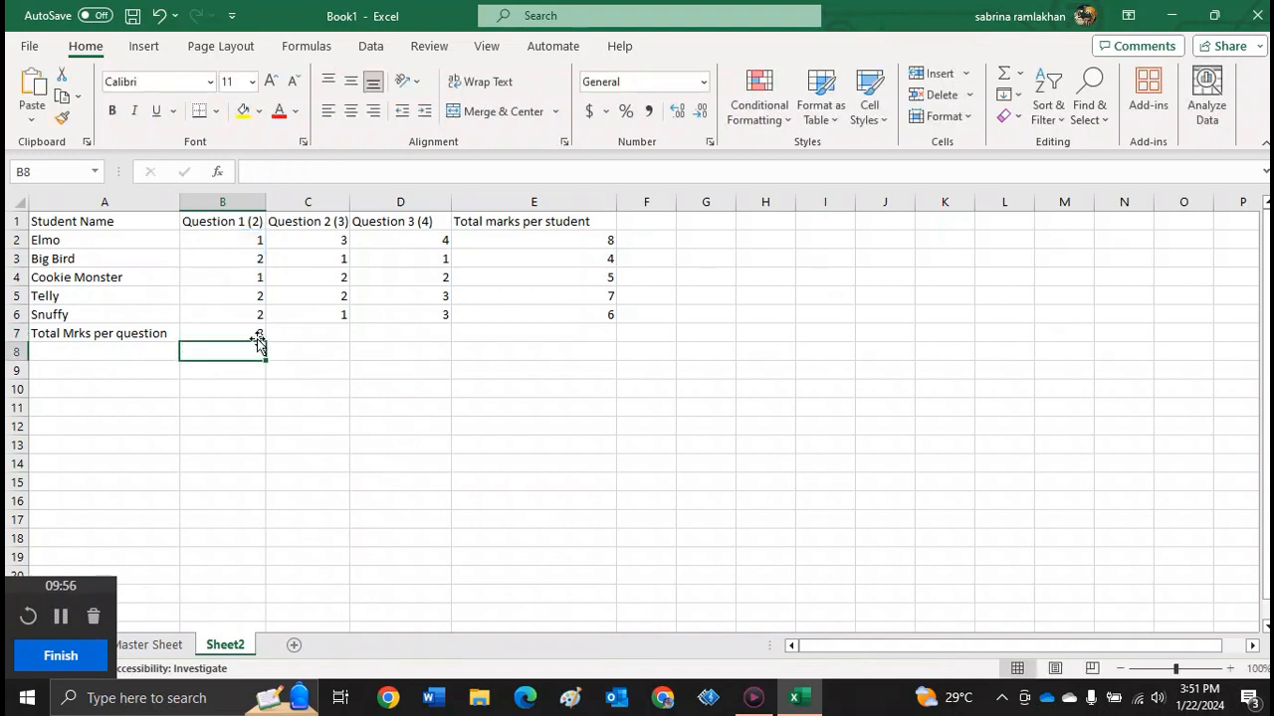
pyautogui.click(255, 334)
pyautogui.moveTo(264, 342); pyautogui.dragTo(444, 347)
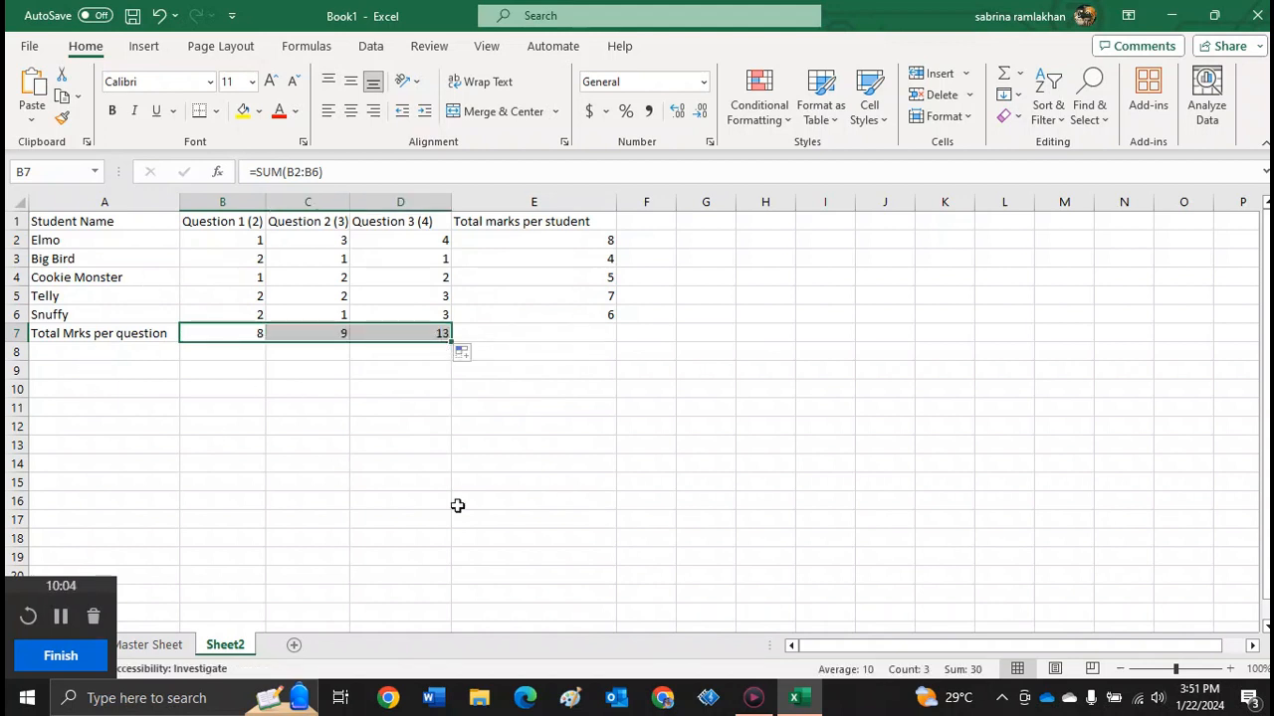
# - Rename Sheet2 as Item Analysis
pyautogui.click(220, 645)
pyautogui.doubleClick(220, 645)
pyautogui.write('Item')
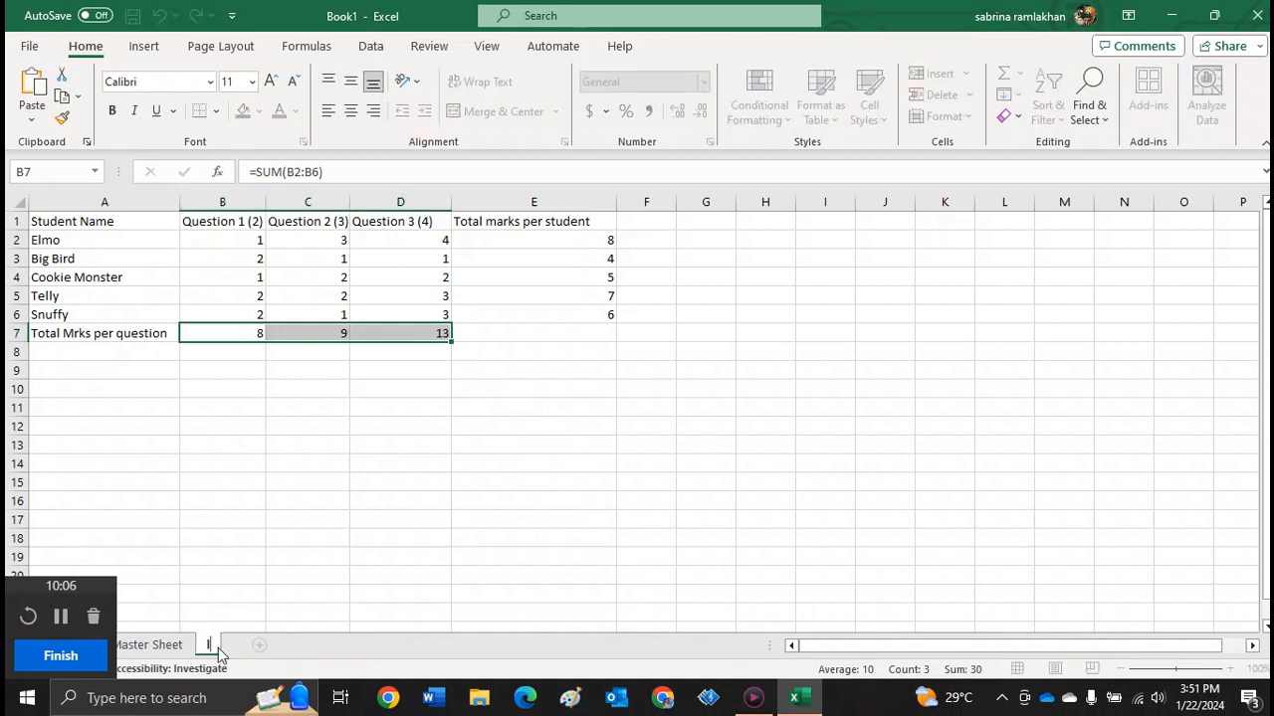
pyautogui.write(' Analysis')
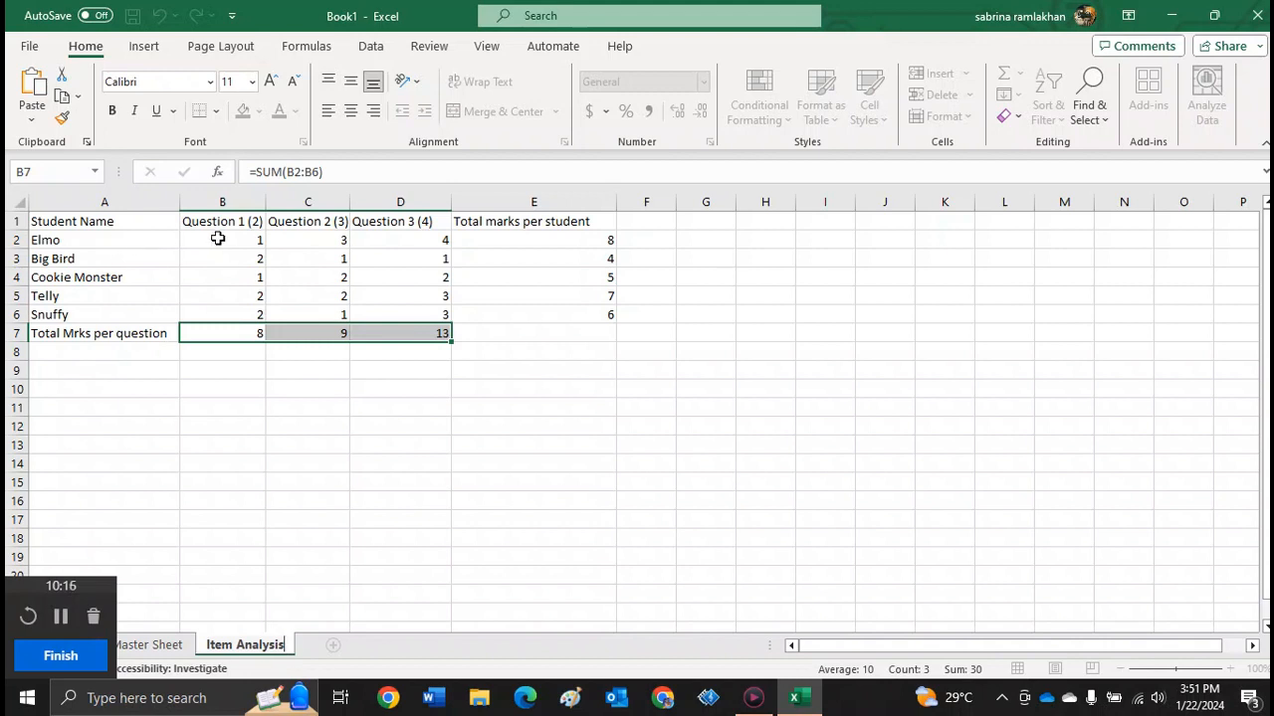
# - On the Master Sheet, fill Pocahontas's Comprehension mark in D5 with red, and replace that fill with white
pyautogui.click(150, 645)
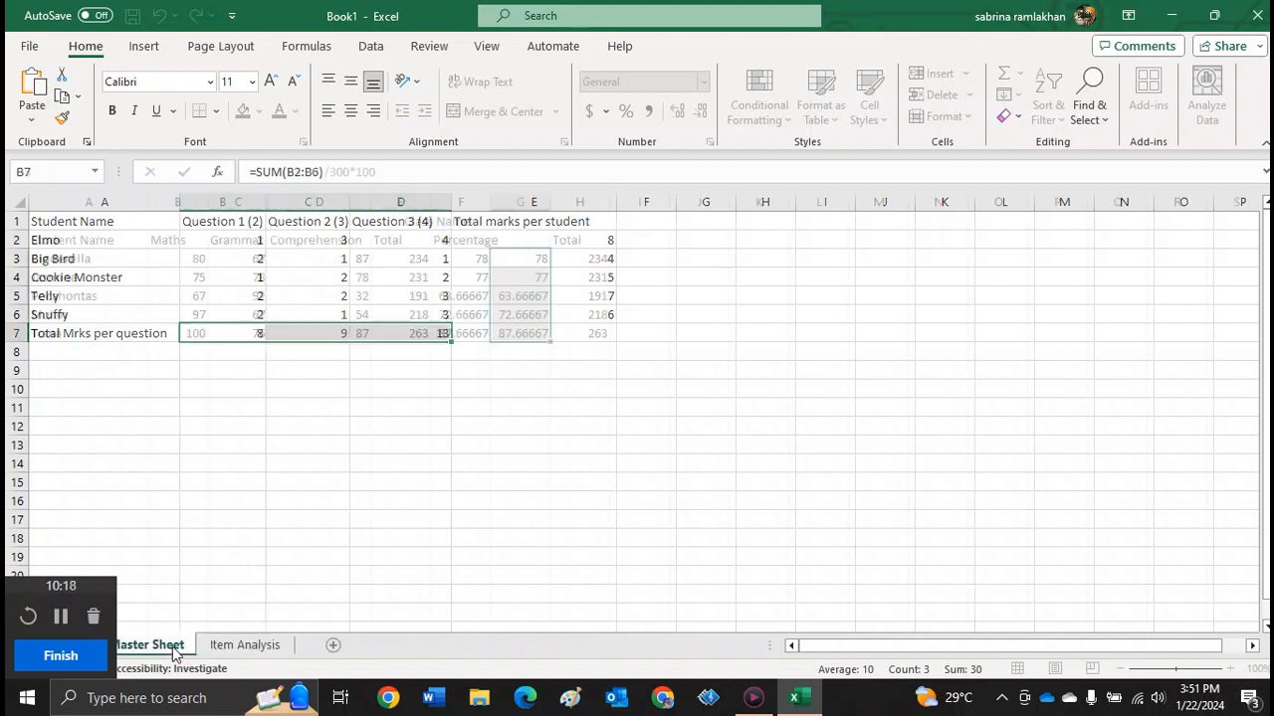
pyautogui.click(434, 318)
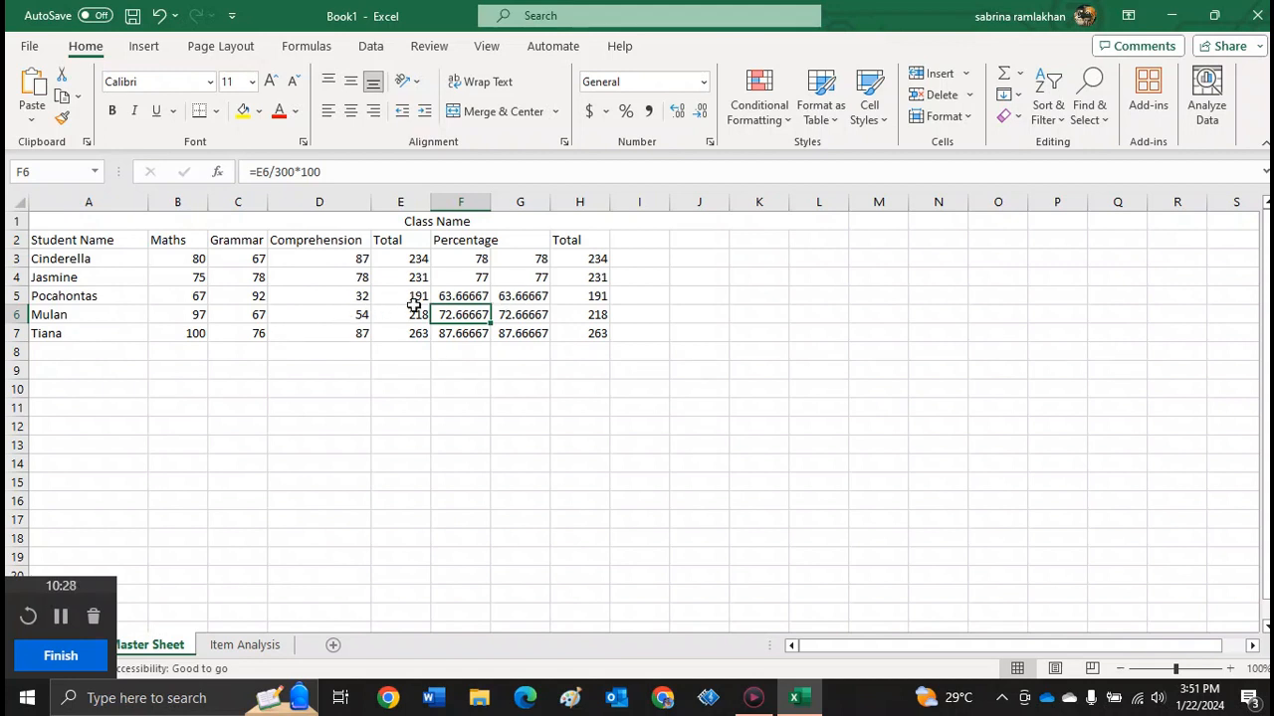
pyautogui.click(354, 300)
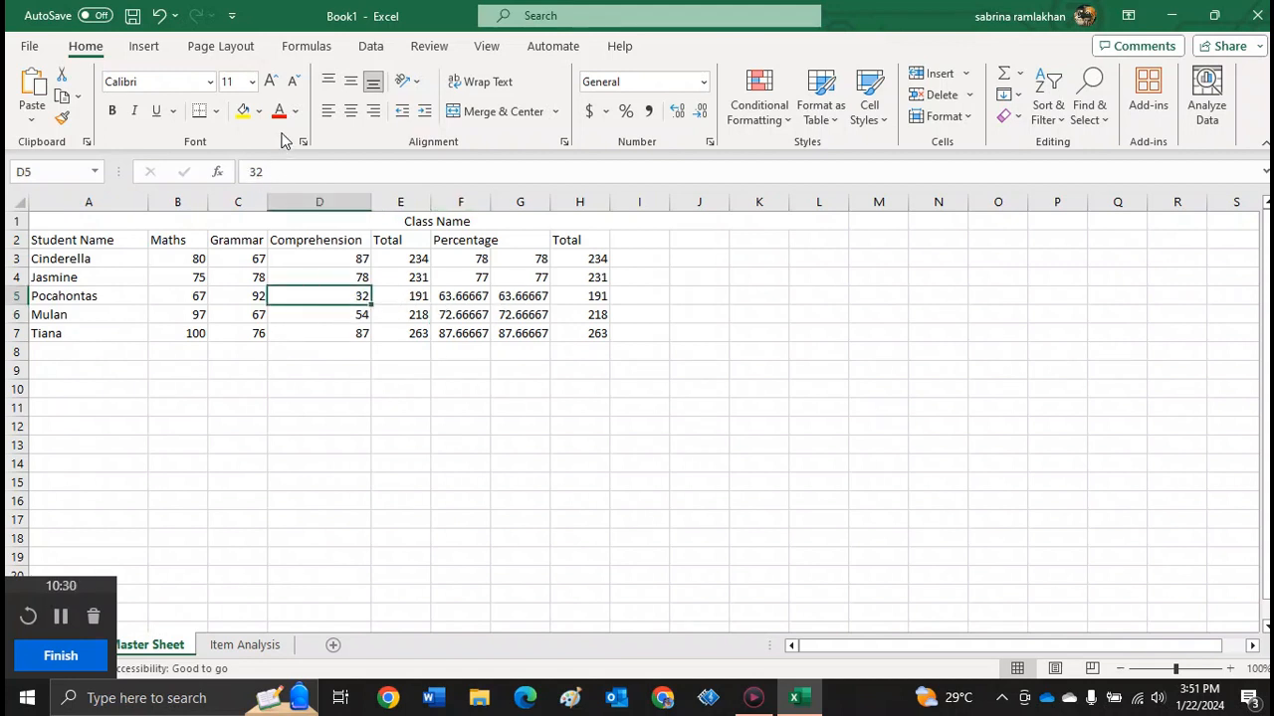
pyautogui.click(258, 111)
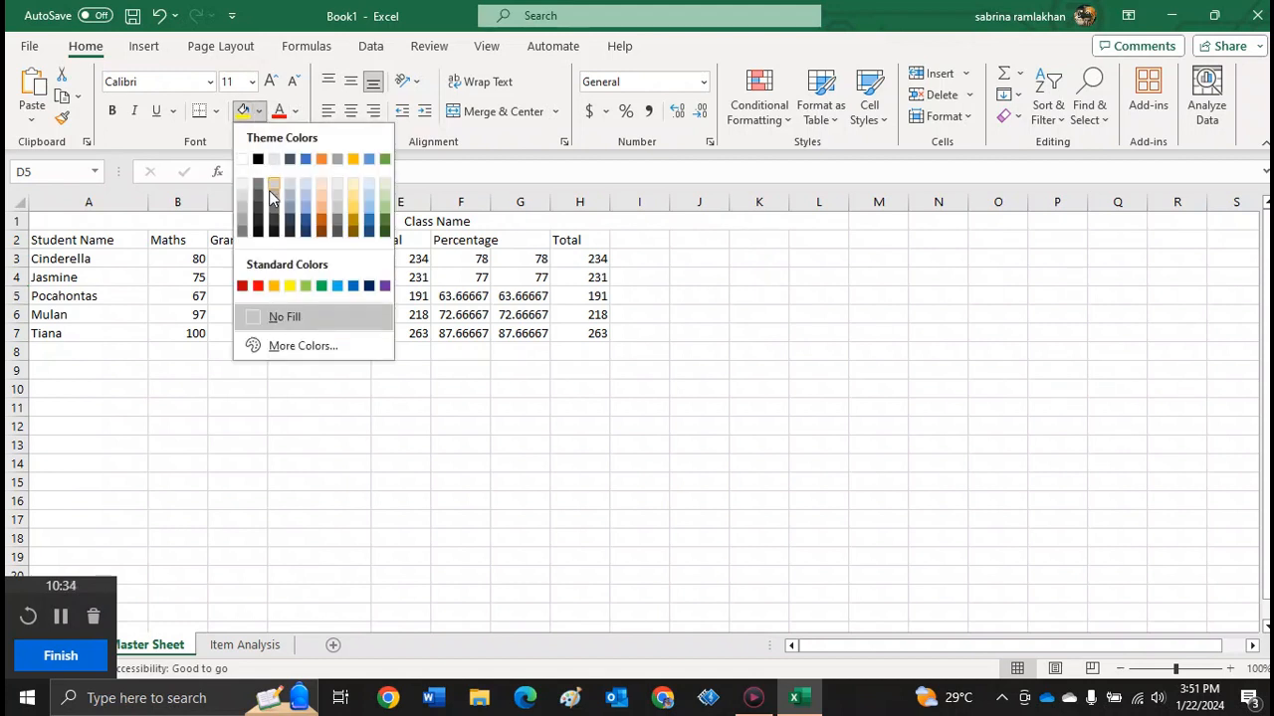
pyautogui.click(258, 287)
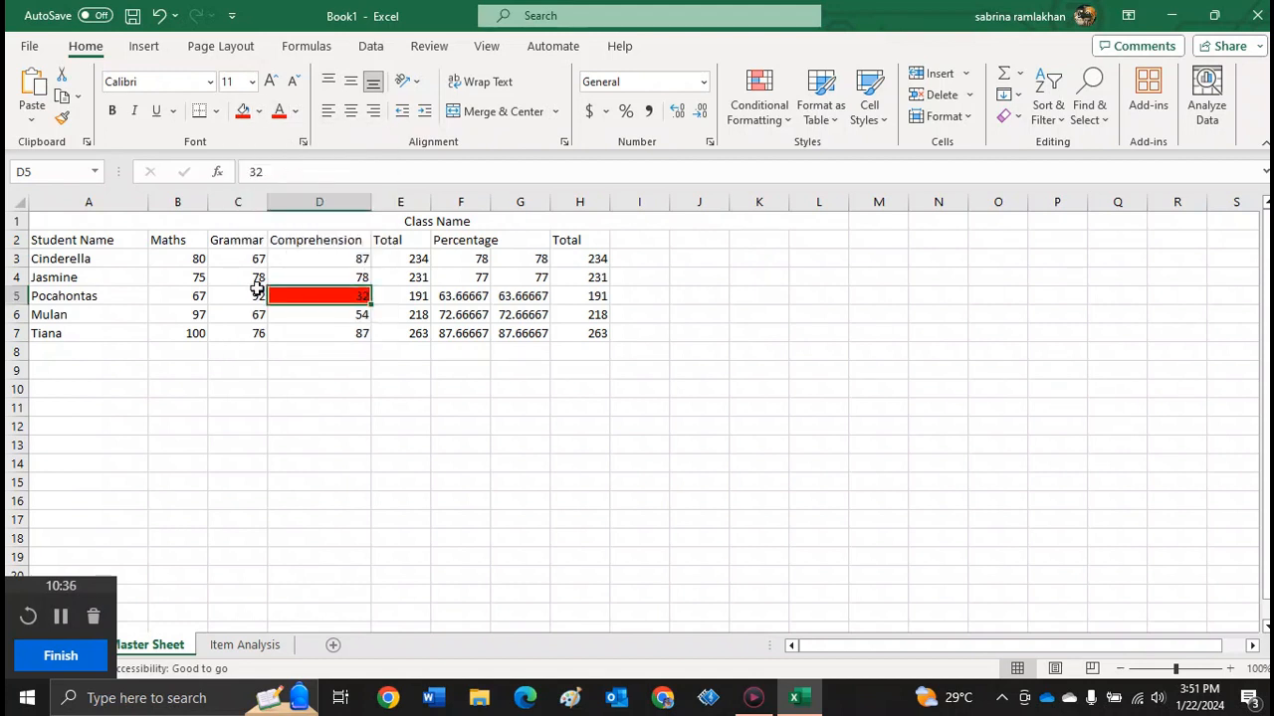
pyautogui.click(257, 112)
pyautogui.click(244, 162)
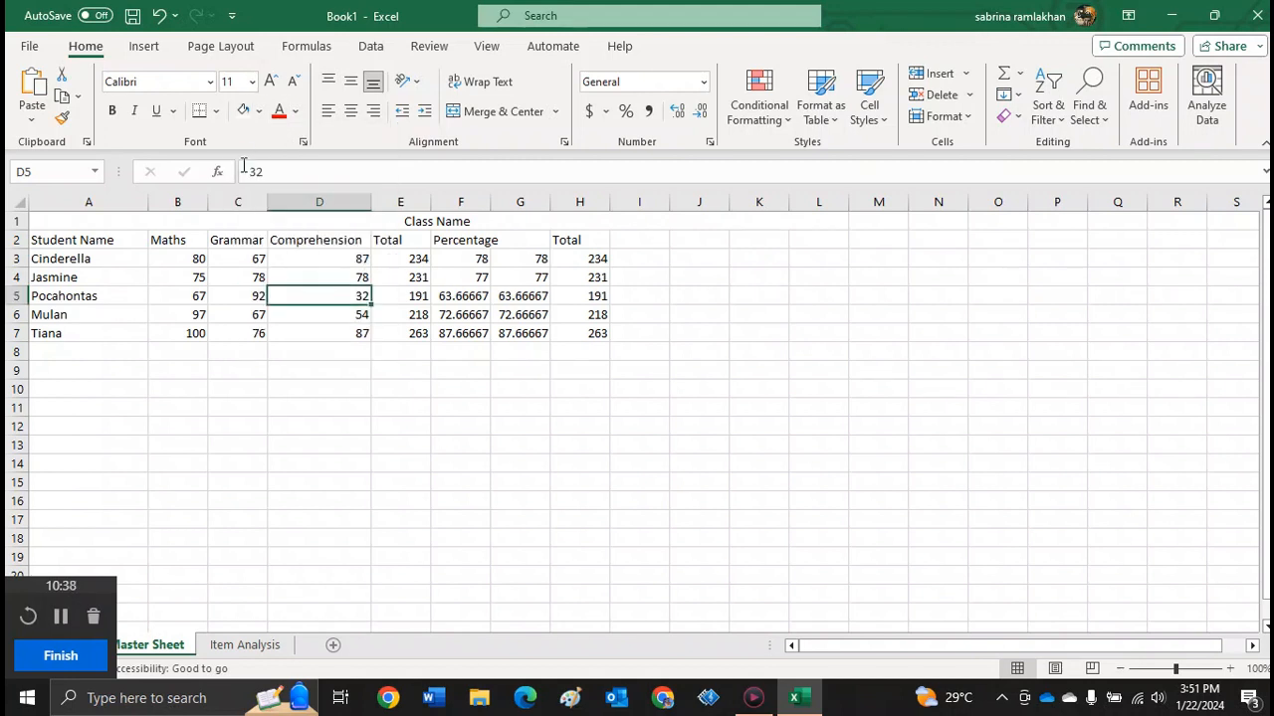
# - Set the font color of the mark in D5 to red
pyautogui.click(296, 111)
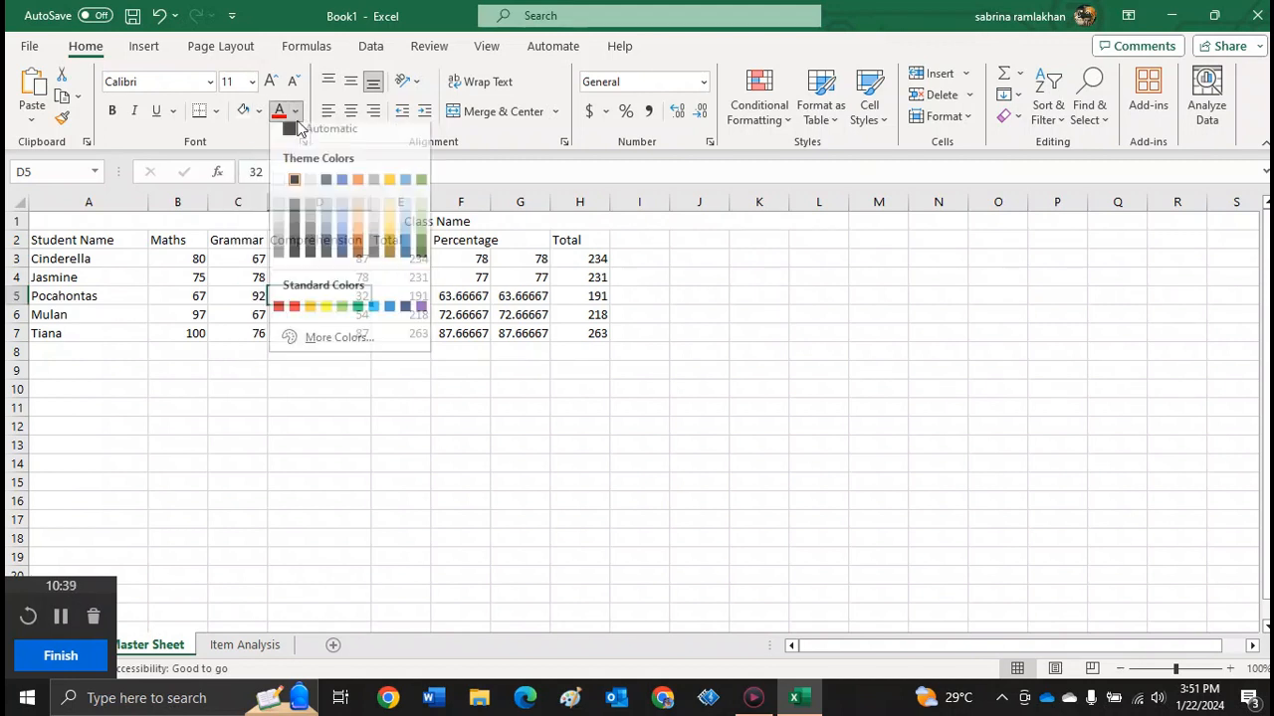
pyautogui.click(295, 315)
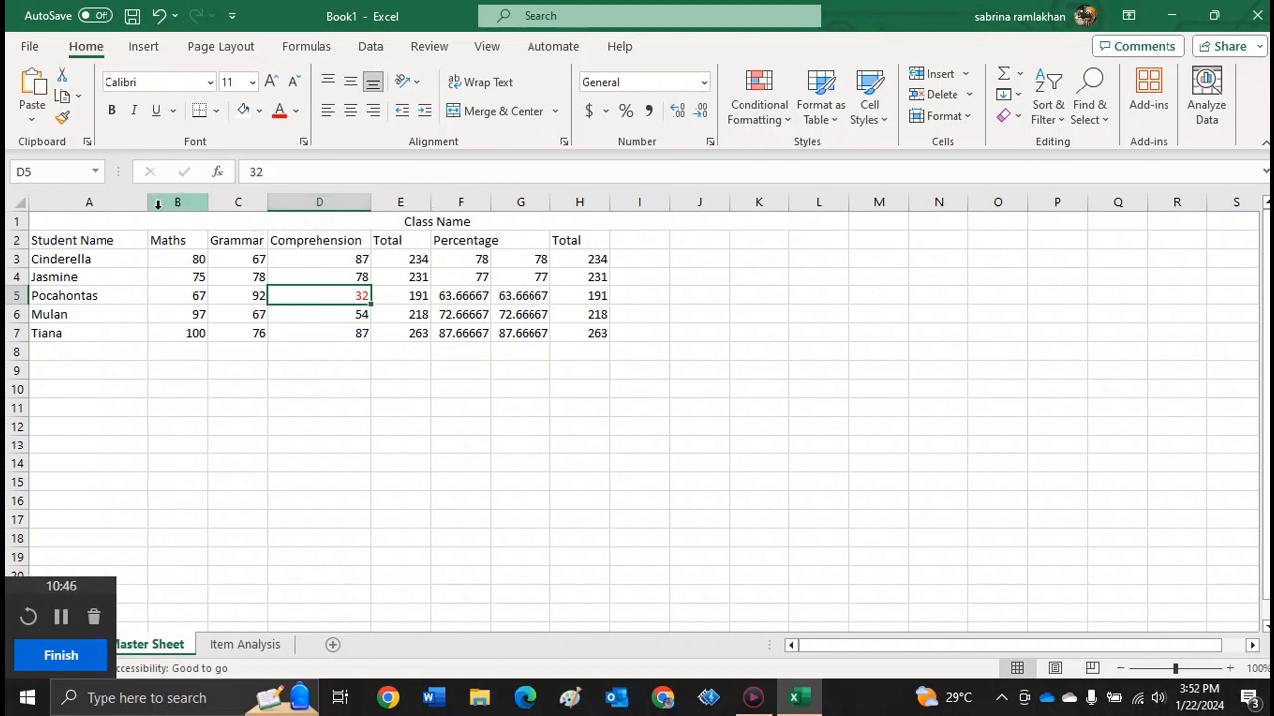
# - Set the font of the whole mark table, A1:L7, to Times New Roman at size 12
pyautogui.moveTo(159, 222); pyautogui.dragTo(468, 336)
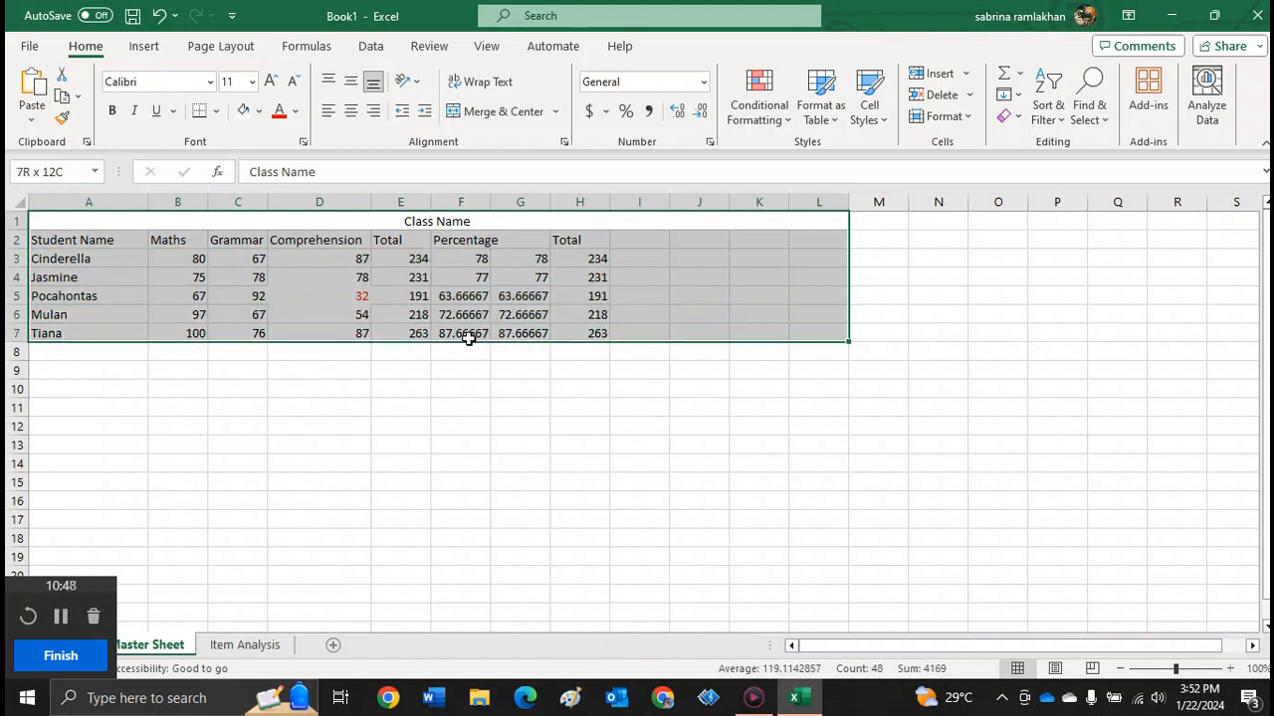
pyautogui.click(210, 82)
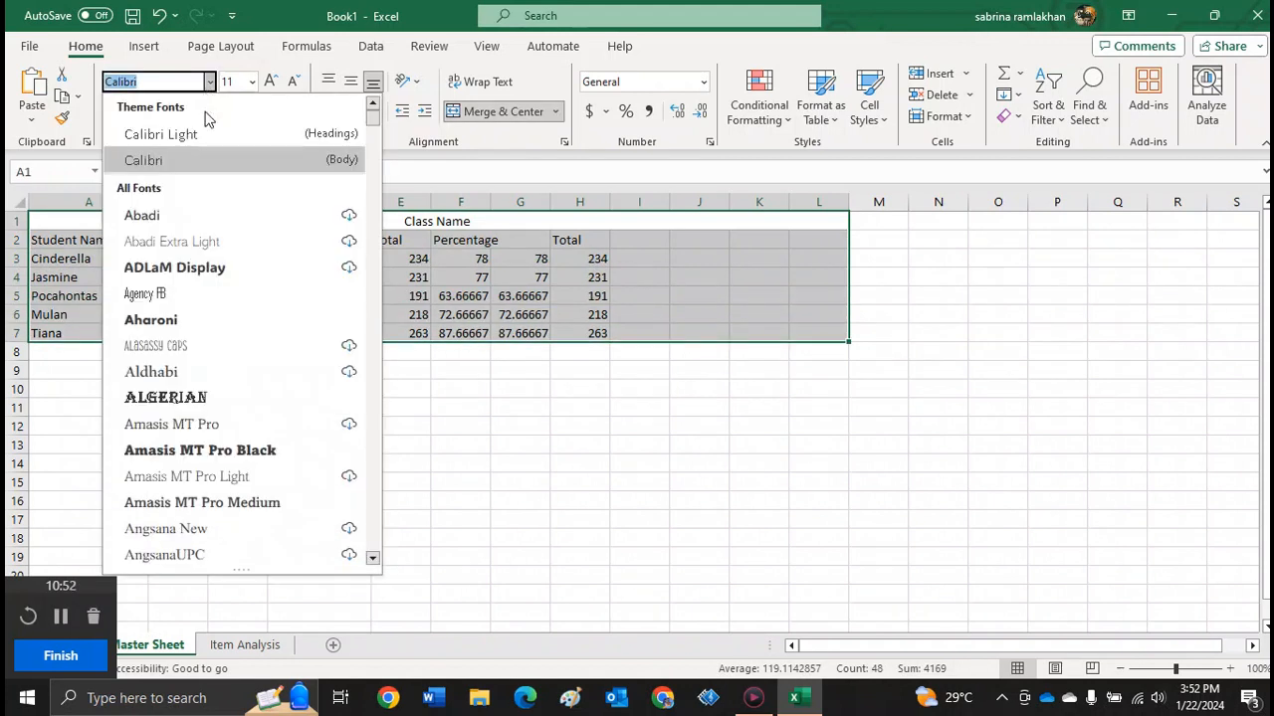
pyautogui.write('Times New Roman')
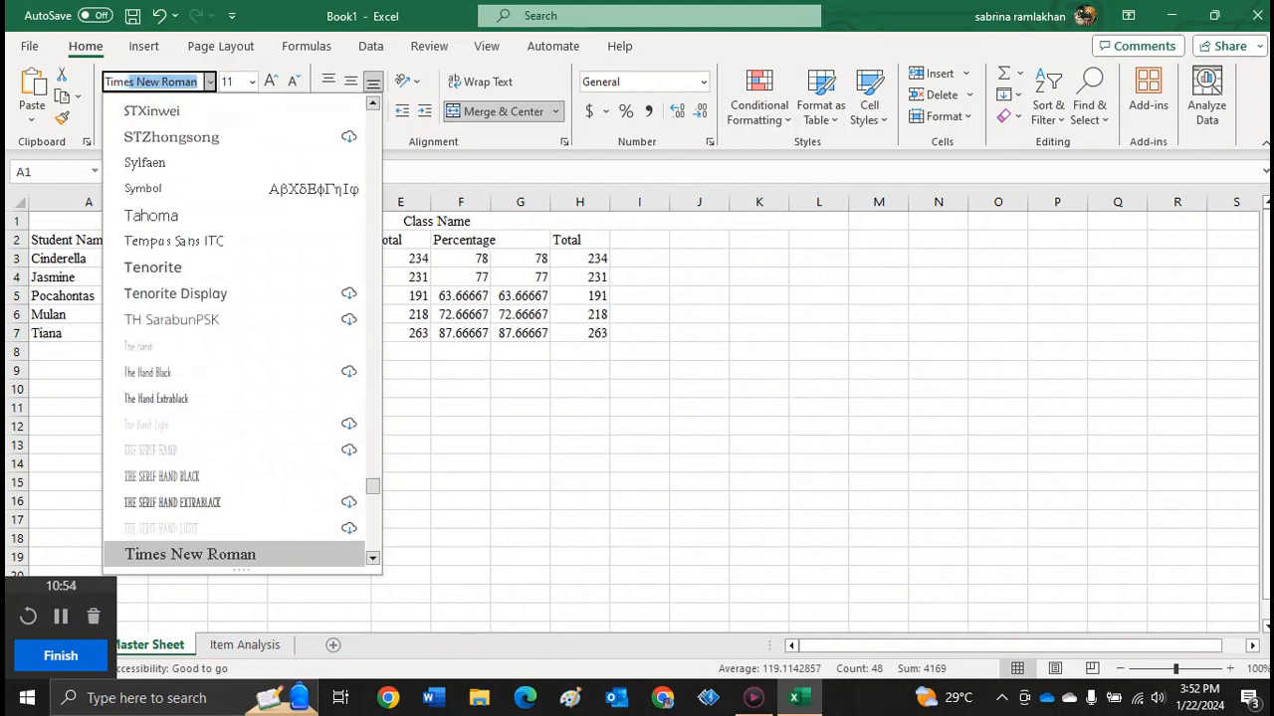
pyautogui.press('Return')
pyautogui.click(252, 81)
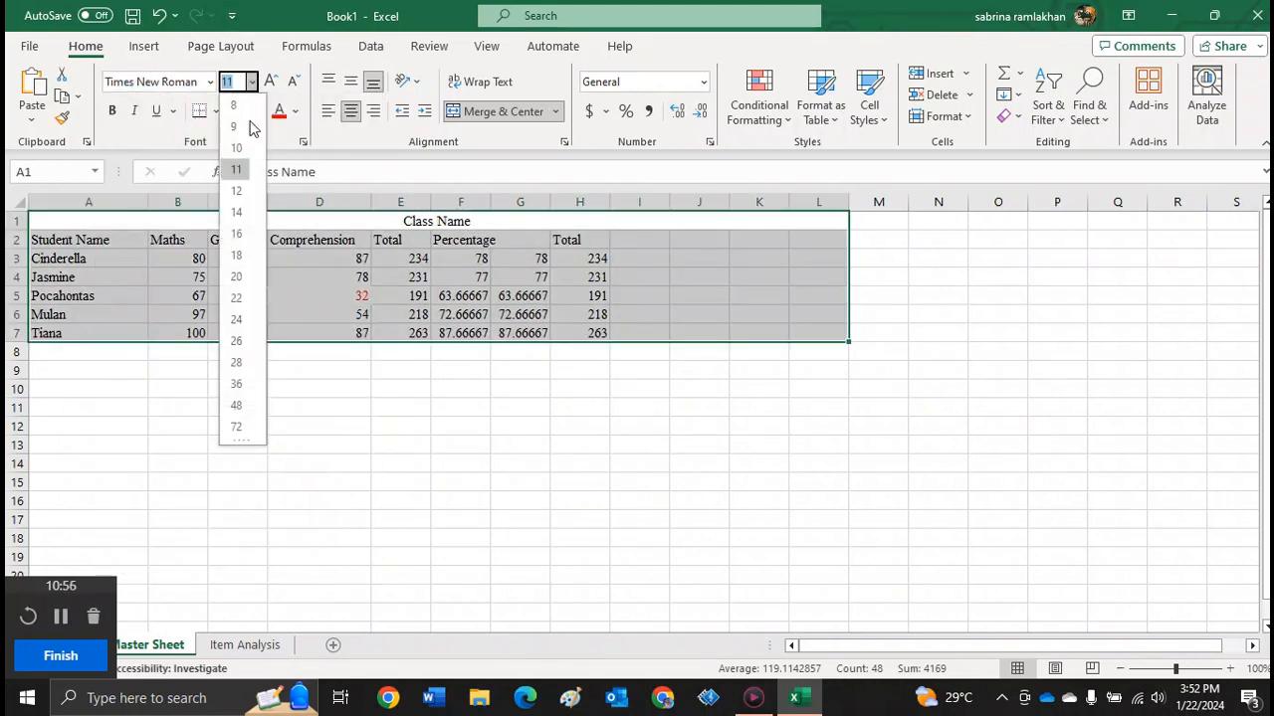
pyautogui.click(239, 191)
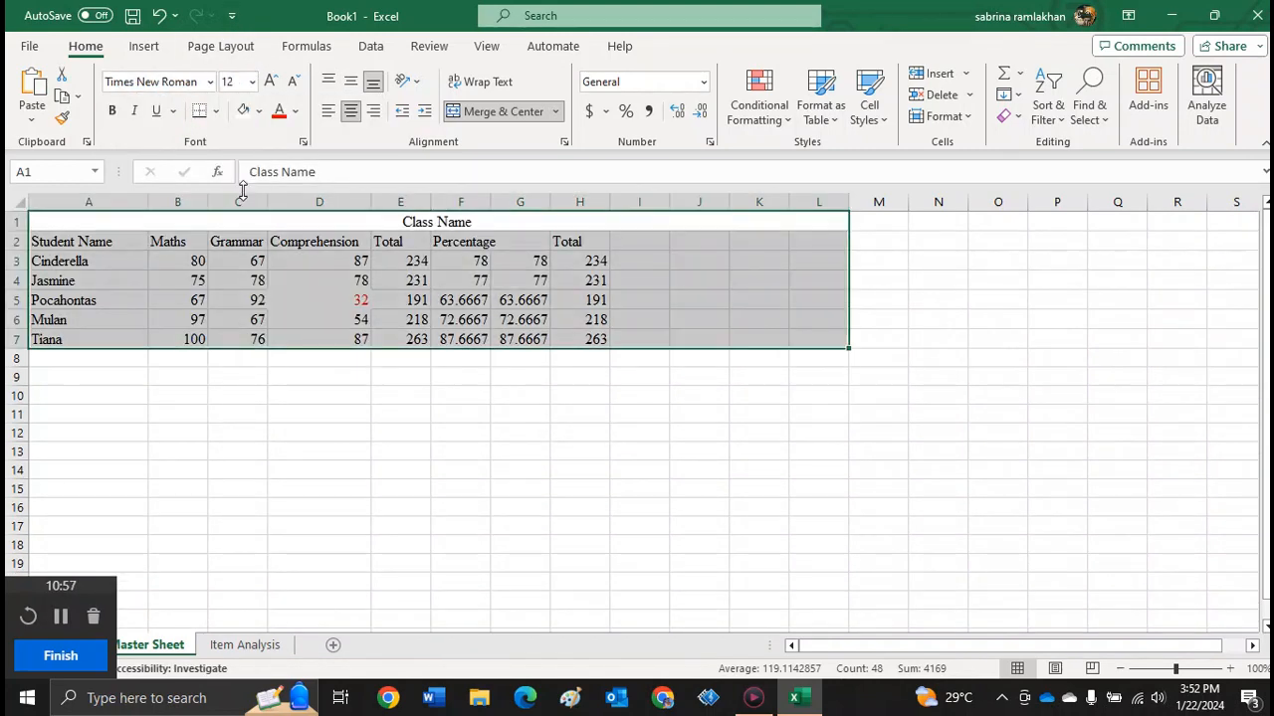
# - Select the heading row of the mark table, A2:H2
pyautogui.click(390, 278)
pyautogui.moveTo(577, 241); pyautogui.dragTo(60, 247)
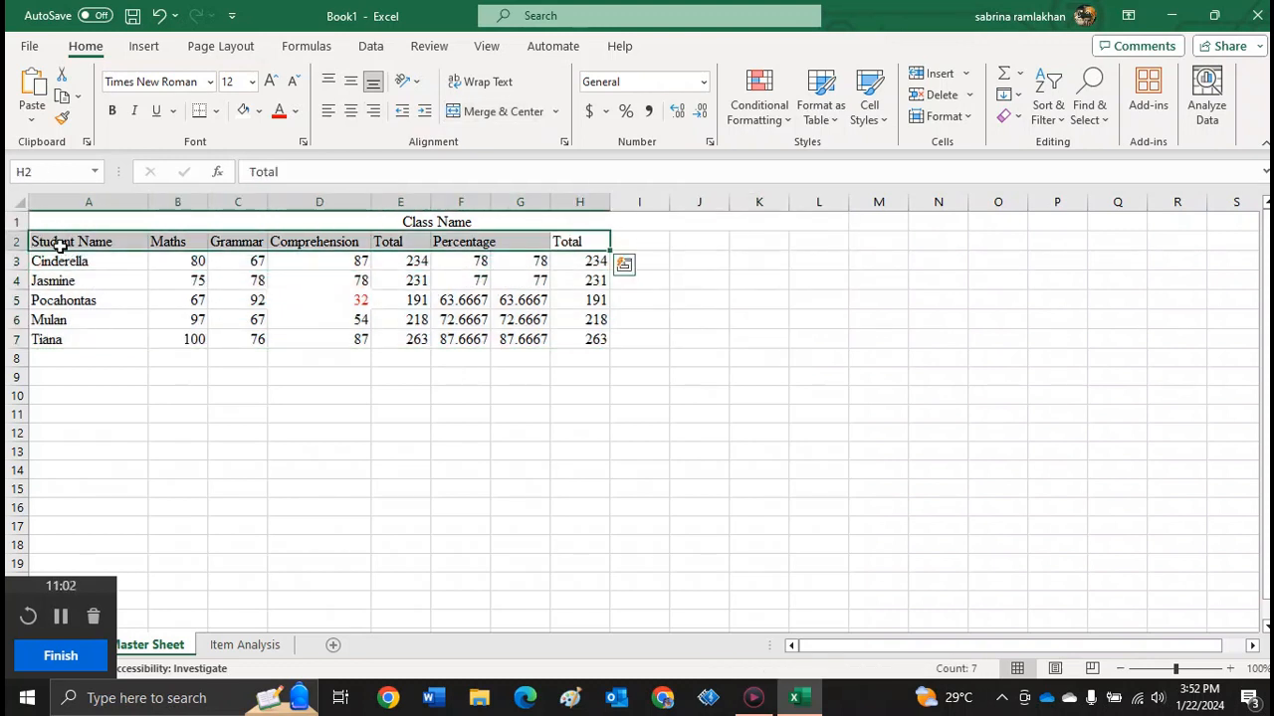